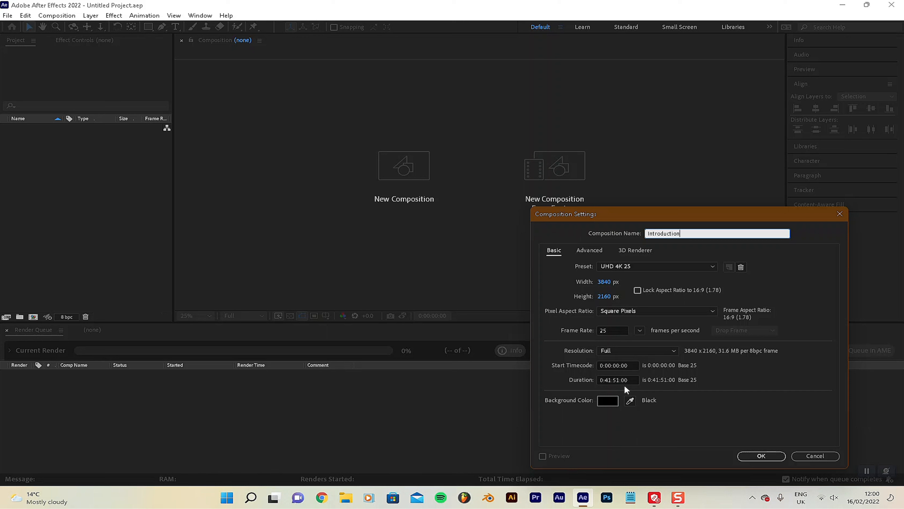
Set the duration to 10 seconds and create the Introduction composition
{"action": "right_click", "coordinate": [606, 380]}
{"action": "key", "text": "Escape"}
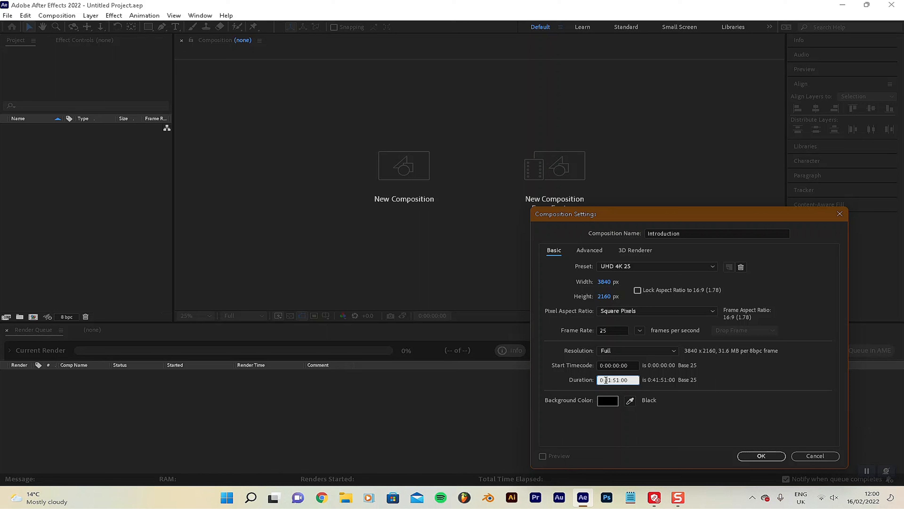
{"action": "type", "text": "00"}
{"action": "double_click", "coordinate": [616, 379]}
{"action": "type", "text": "10"}
{"action": "left_click", "coordinate": [756, 455]}
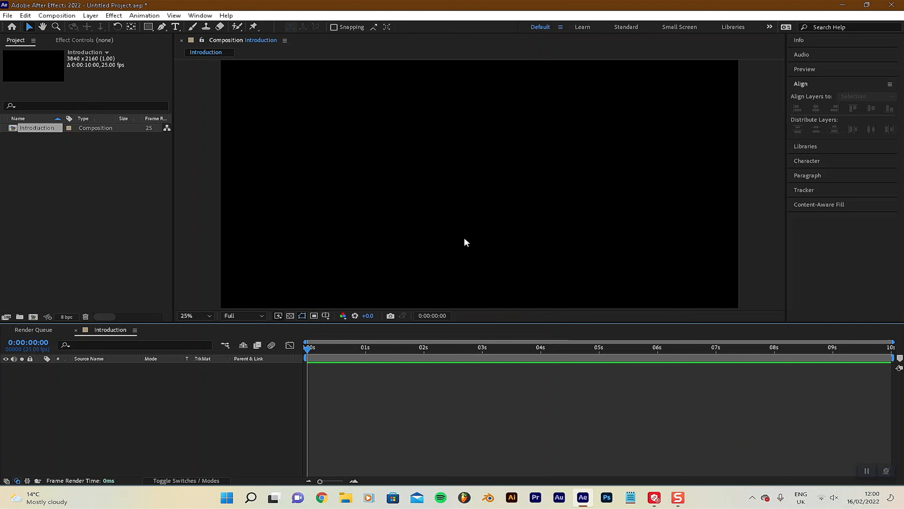
Create a composition-sized solid layer named BG with the dark colour 1D2121
{"action": "left_click", "coordinate": [90, 15]}
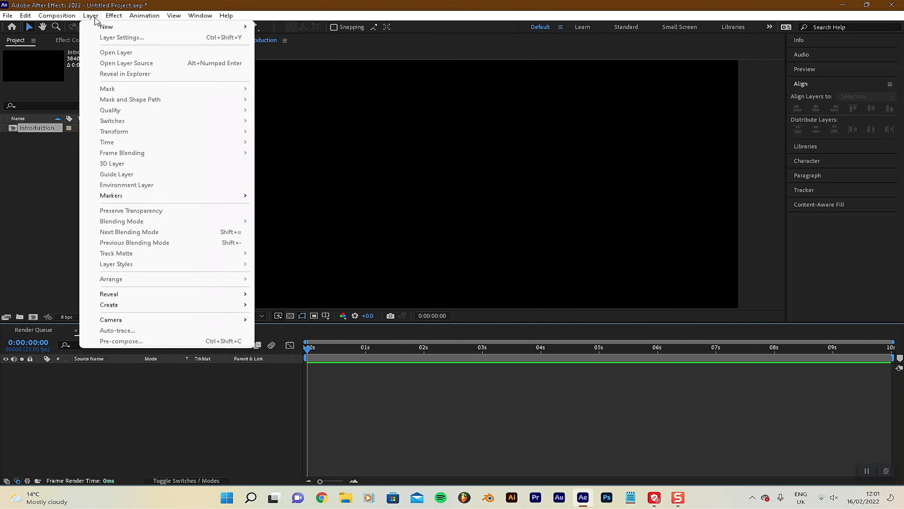
{"action": "mouse_move", "coordinate": [128, 27]}
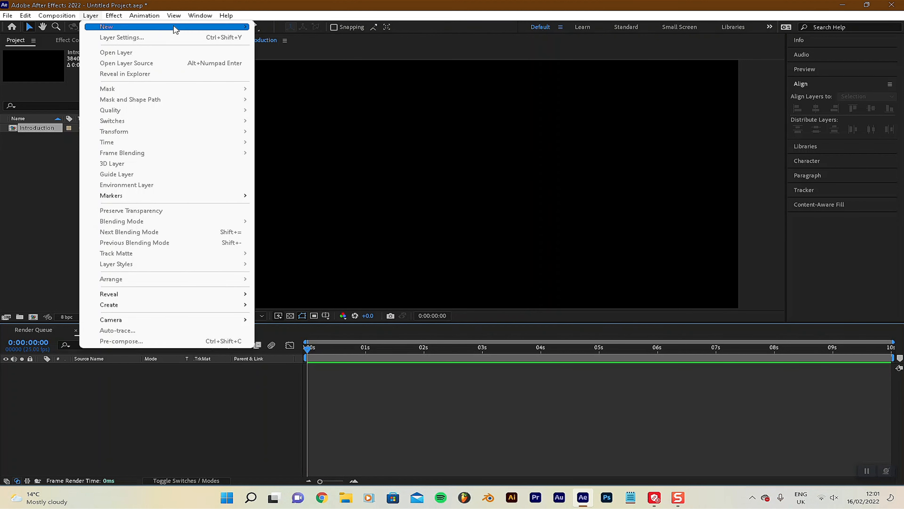
{"action": "mouse_move", "coordinate": [199, 28]}
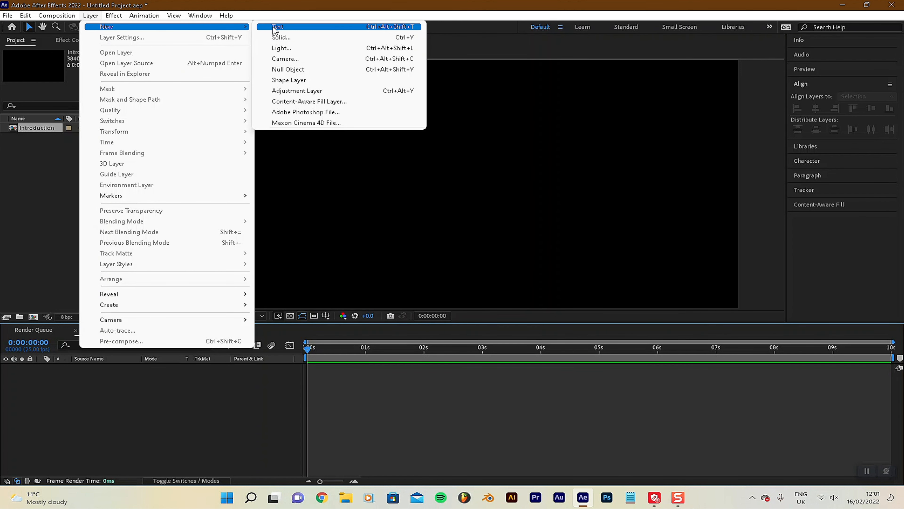
{"action": "left_click", "coordinate": [281, 38]}
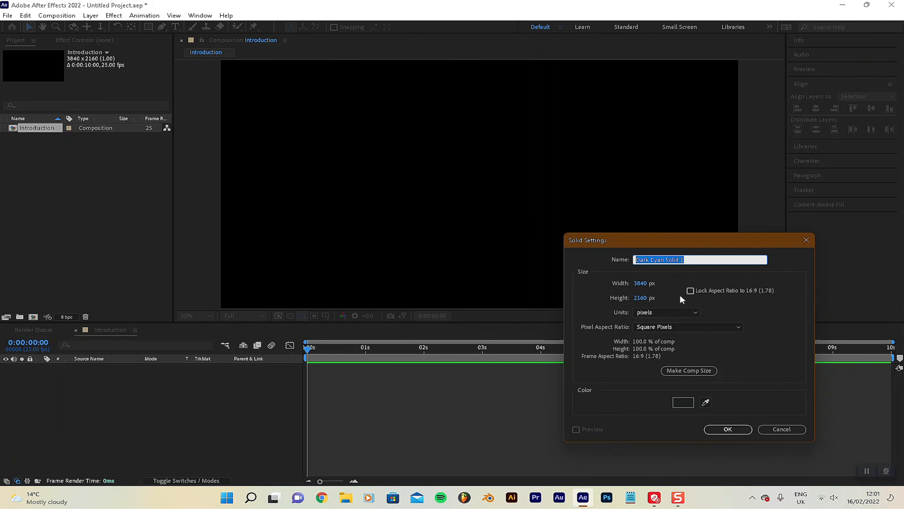
{"action": "type", "text": "BG"}
{"action": "left_click", "coordinate": [684, 402]}
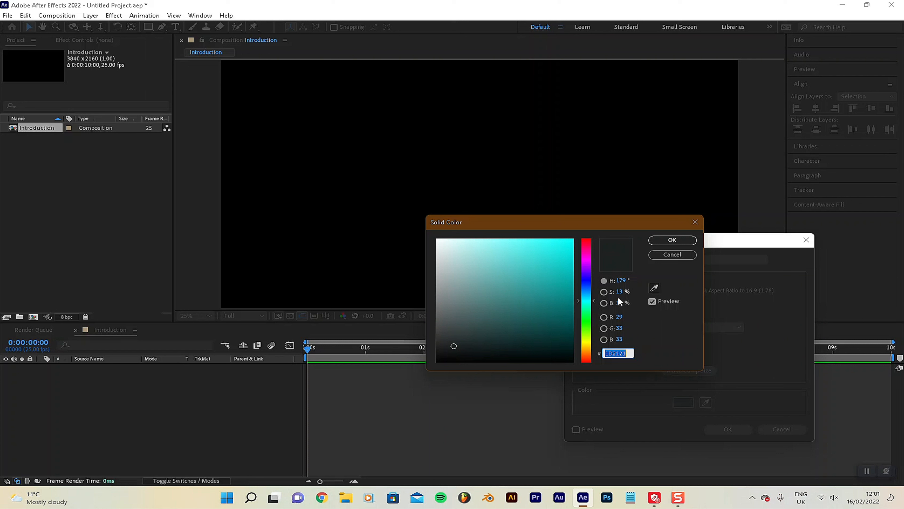
{"action": "left_click", "coordinate": [628, 353]}
{"action": "left_click", "coordinate": [674, 240]}
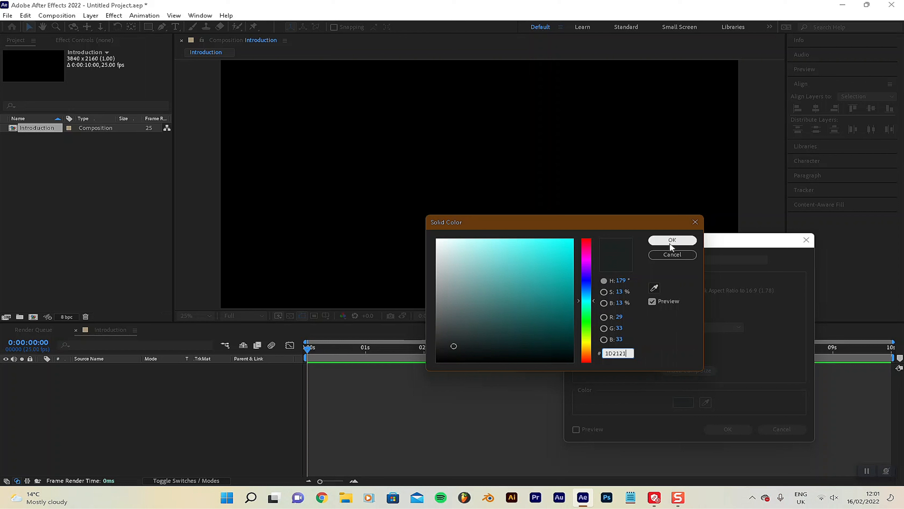
{"action": "left_click", "coordinate": [669, 240]}
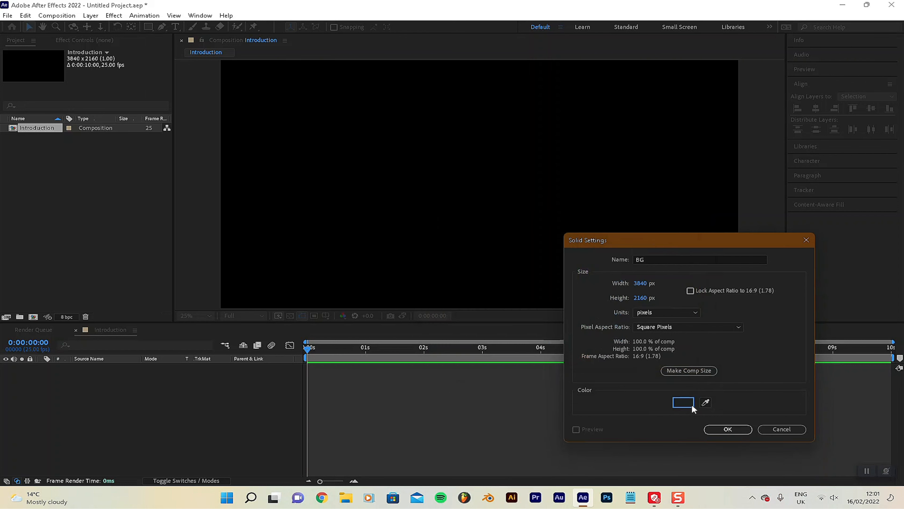
{"action": "left_click", "coordinate": [730, 426]}
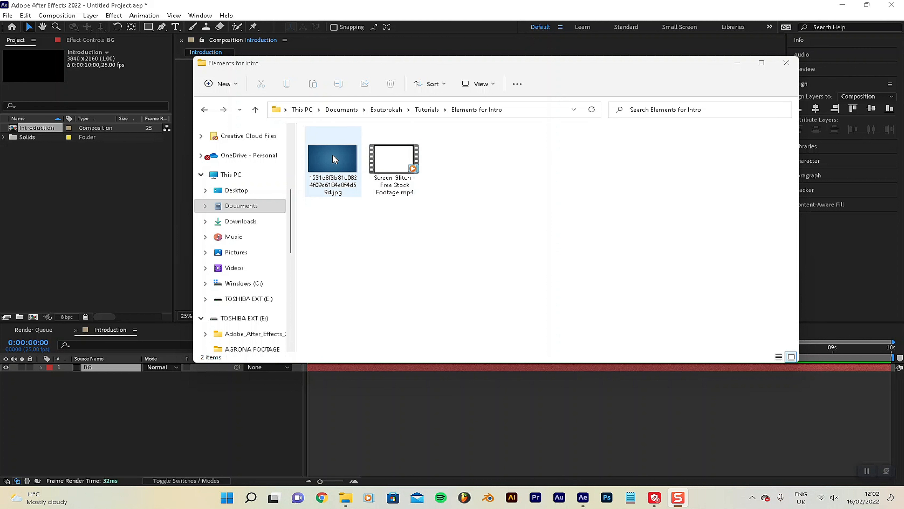
Import the blue JPG image from the Elements for Intro folder and place it above the BG layer
{"action": "left_click_drag", "start_coordinate": [340, 152], "coordinate": [92, 195]}
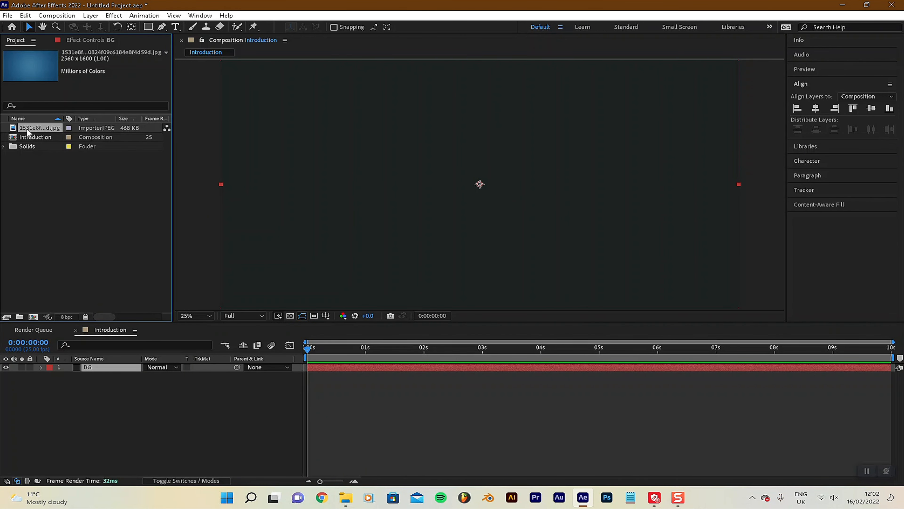
{"action": "left_click_drag", "start_coordinate": [33, 127], "coordinate": [106, 367]}
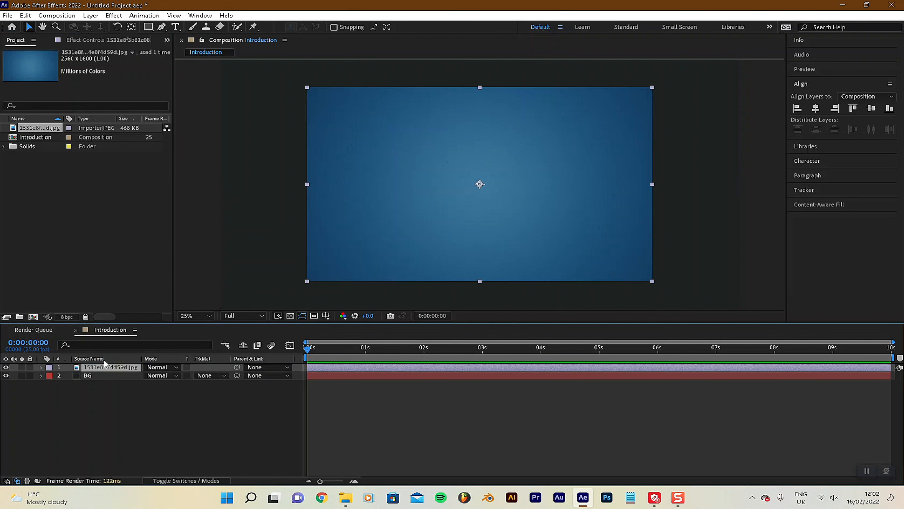
{"action": "scroll", "coordinate": [494, 211], "scroll_direction": "down", "scroll_amount": 1}
{"action": "scroll", "coordinate": [494, 211], "scroll_direction": "up", "scroll_amount": 1}
Scale the blue image layer to 150% so it spans the composition's width
{"action": "key", "text": "s"}
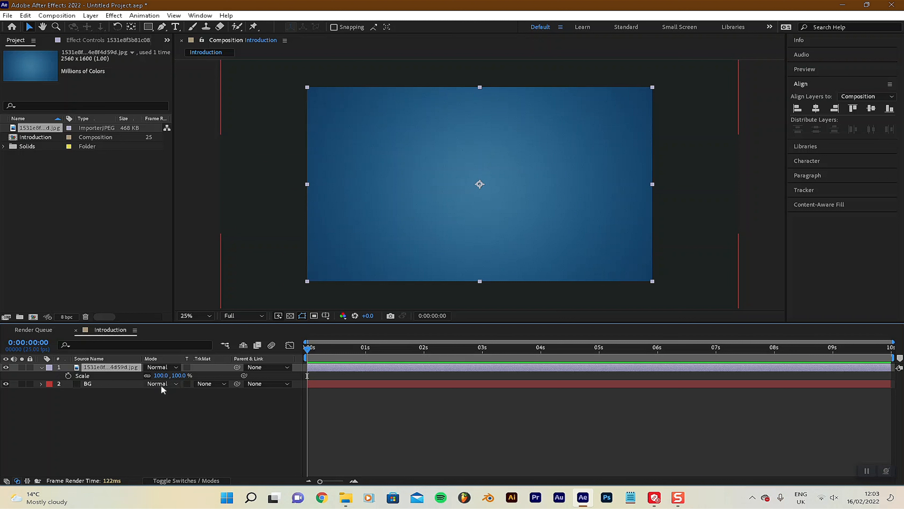
{"action": "left_click_drag", "start_coordinate": [161, 375], "coordinate": [188, 372]}
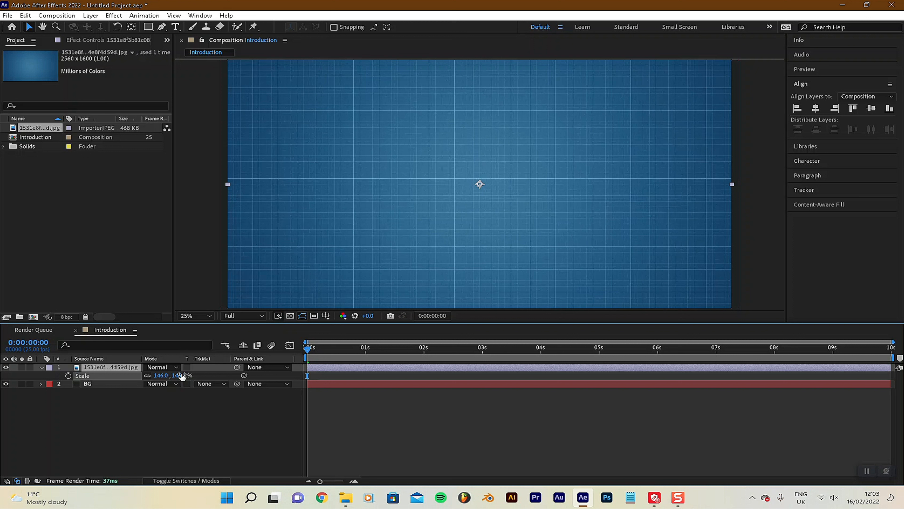
{"action": "left_click_drag", "start_coordinate": [159, 376], "coordinate": [162, 376]}
{"action": "left_click", "coordinate": [161, 377]}
{"action": "type", "text": "150"}
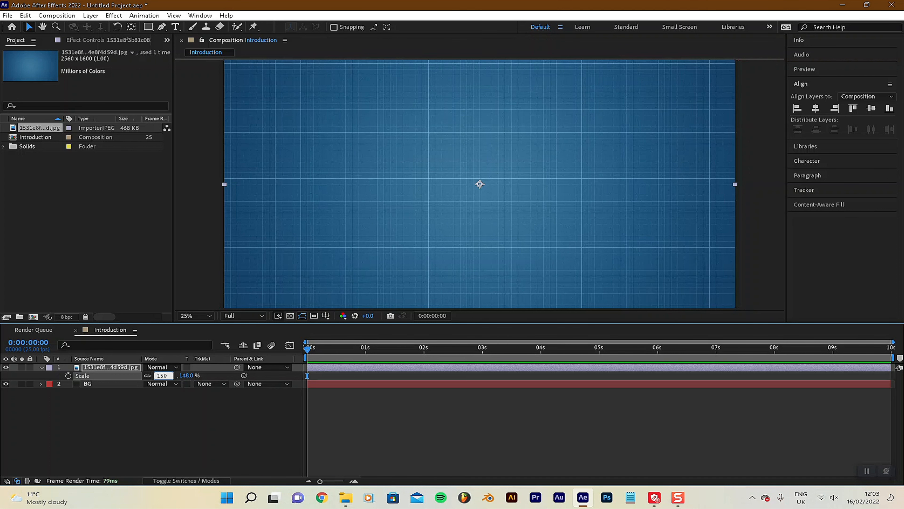
{"action": "key", "text": "Return"}
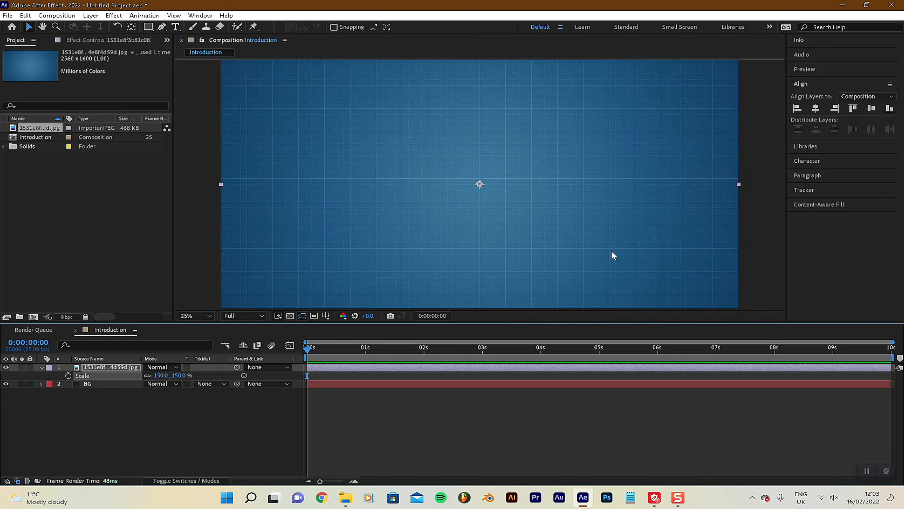
Check how the scaled image covers the frame and set the viewer magnification to Fit up to 100%
{"action": "left_click", "coordinate": [742, 238]}
{"action": "scroll", "coordinate": [732, 234], "scroll_direction": "down", "scroll_amount": 1}
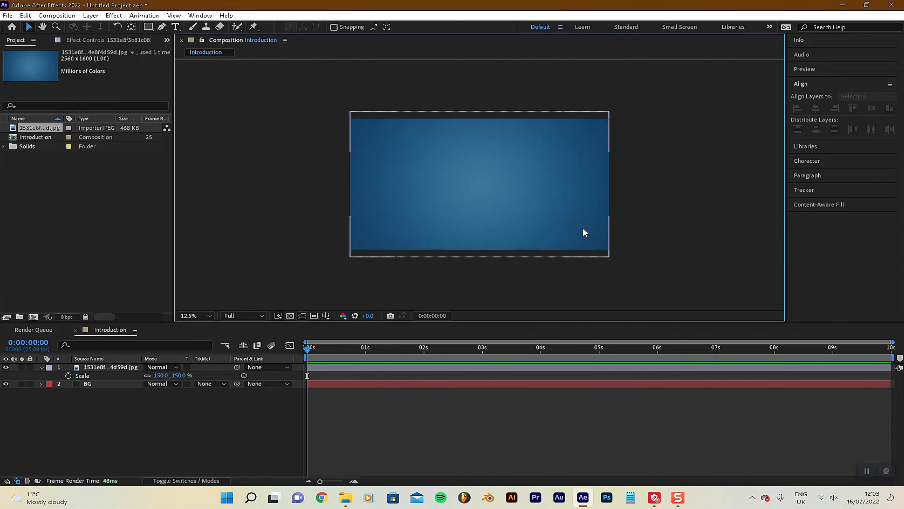
{"action": "scroll", "coordinate": [562, 234], "scroll_direction": "up", "scroll_amount": 1}
{"action": "scroll", "coordinate": [434, 212], "scroll_direction": "down", "scroll_amount": 1}
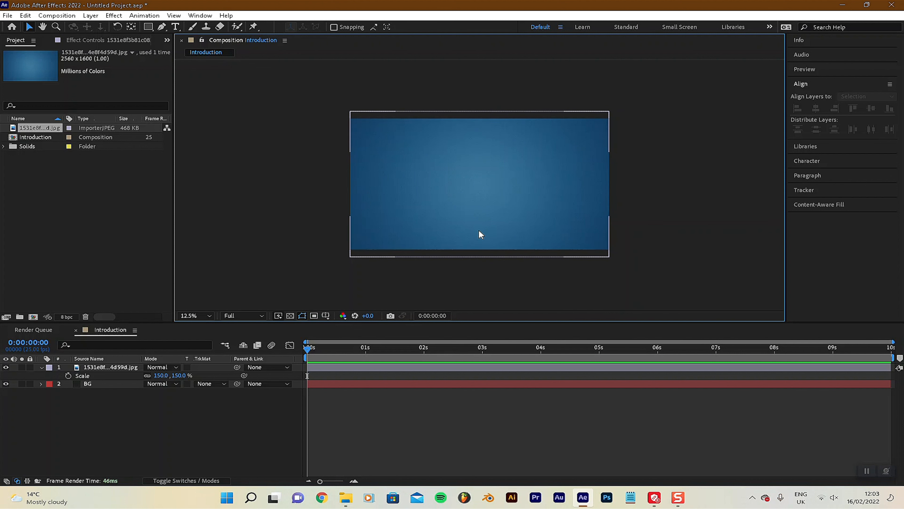
{"action": "scroll", "coordinate": [478, 230], "scroll_direction": "up", "scroll_amount": 1}
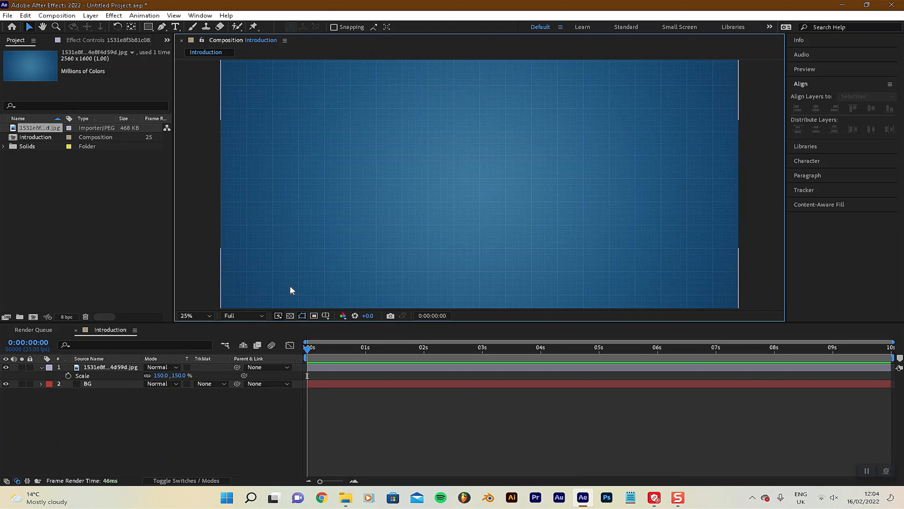
{"action": "left_click", "coordinate": [200, 316]}
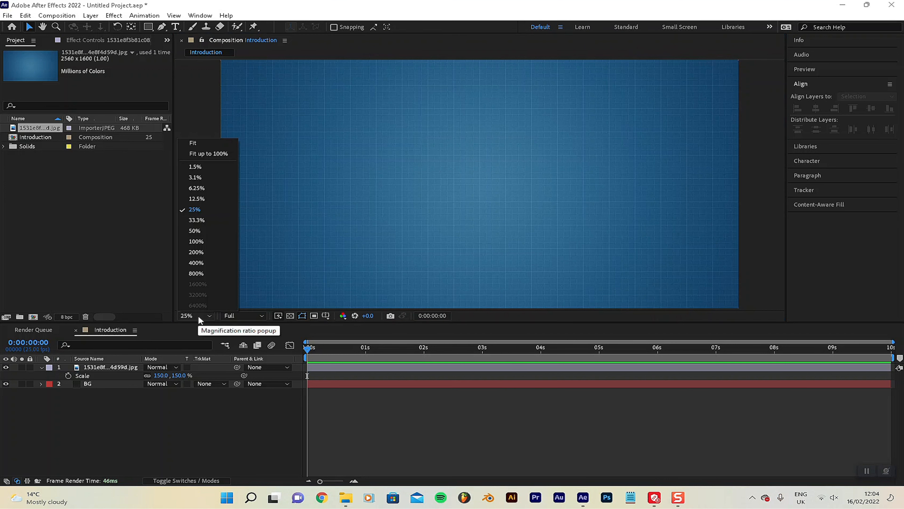
{"action": "left_click", "coordinate": [218, 151]}
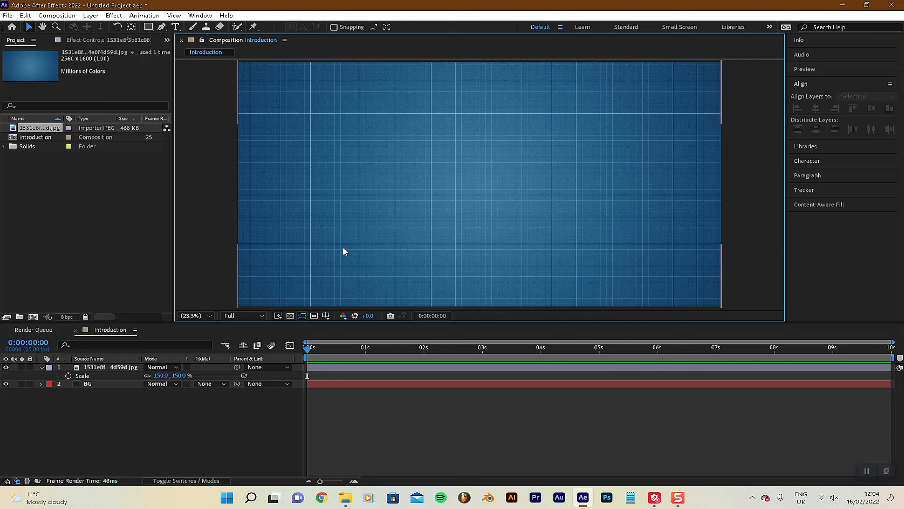
Collapse the blue image layer's properties and set its blending mode to Overlay
{"action": "left_click", "coordinate": [94, 367]}
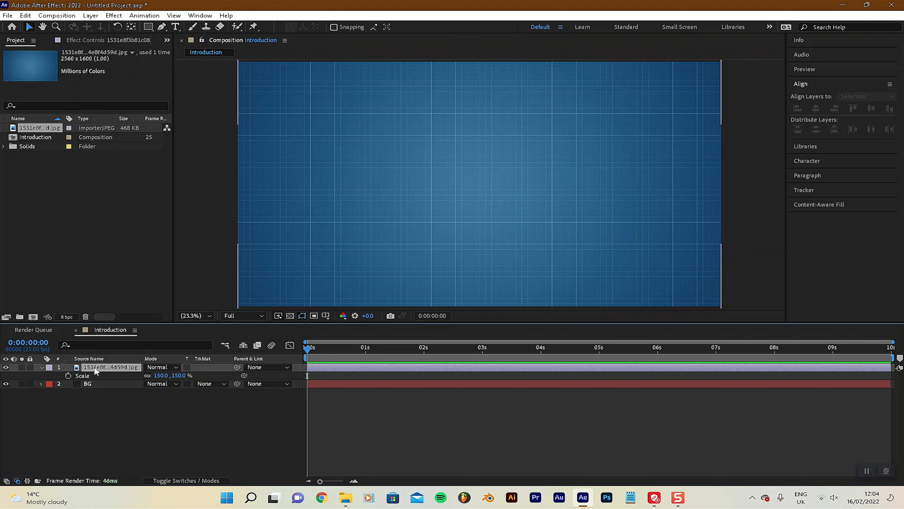
{"action": "left_click", "coordinate": [42, 371]}
{"action": "left_click", "coordinate": [41, 368]}
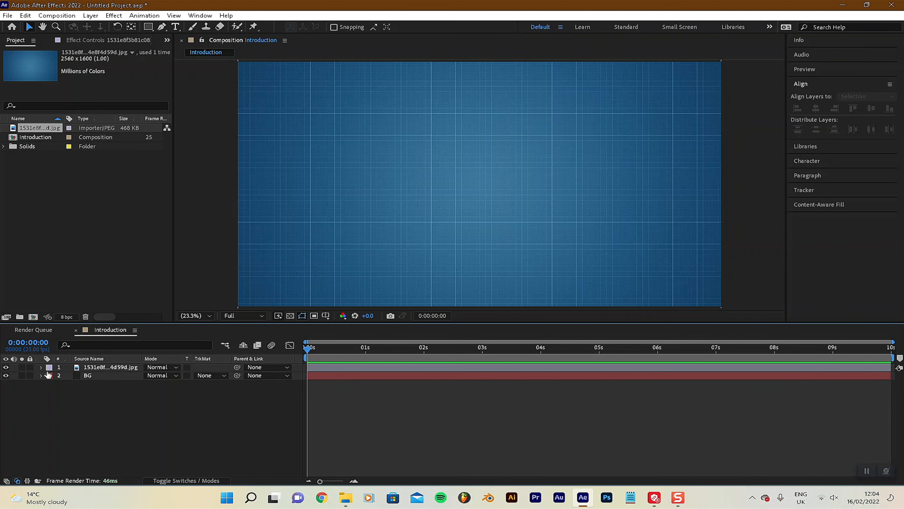
{"action": "left_click", "coordinate": [166, 365]}
{"action": "left_click", "coordinate": [214, 238]}
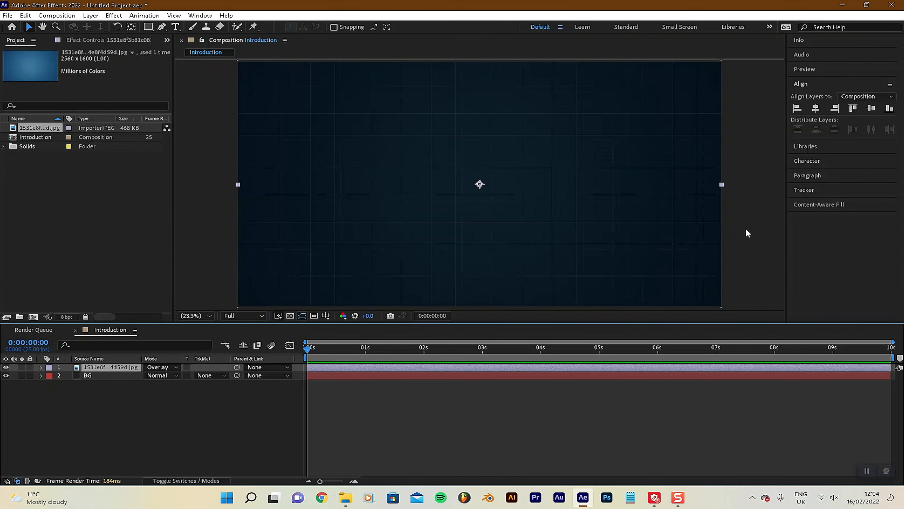
{"action": "left_click", "coordinate": [747, 229]}
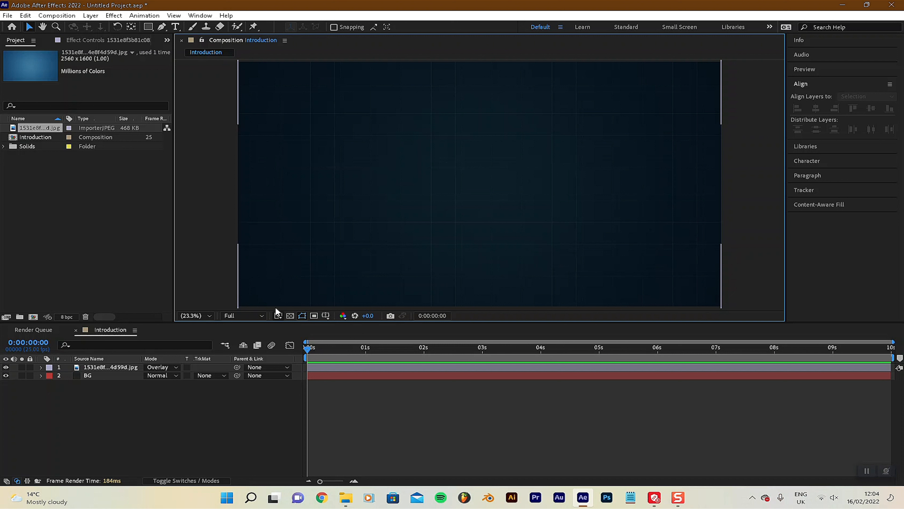
Add a text layer reading ONUKAITU near the middle of the composition, with the fill colour FFB400
{"action": "left_click", "coordinate": [174, 27]}
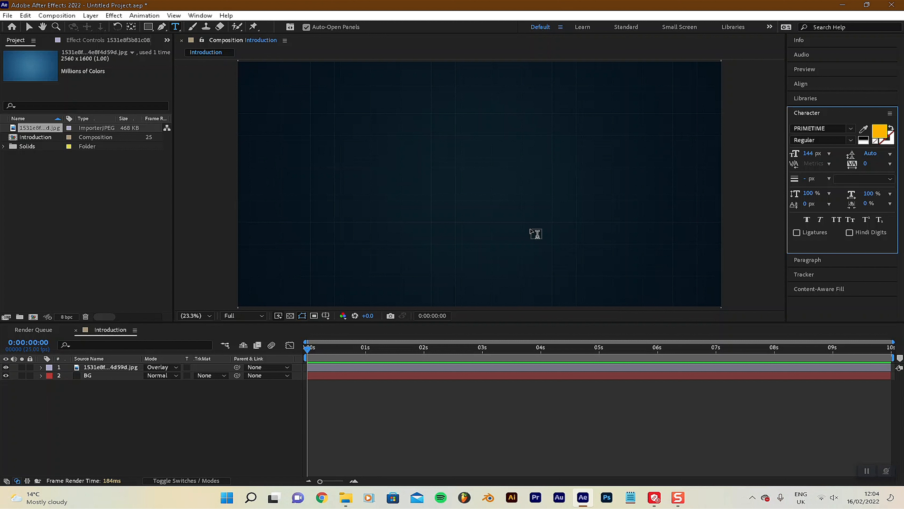
{"action": "left_click", "coordinate": [879, 134]}
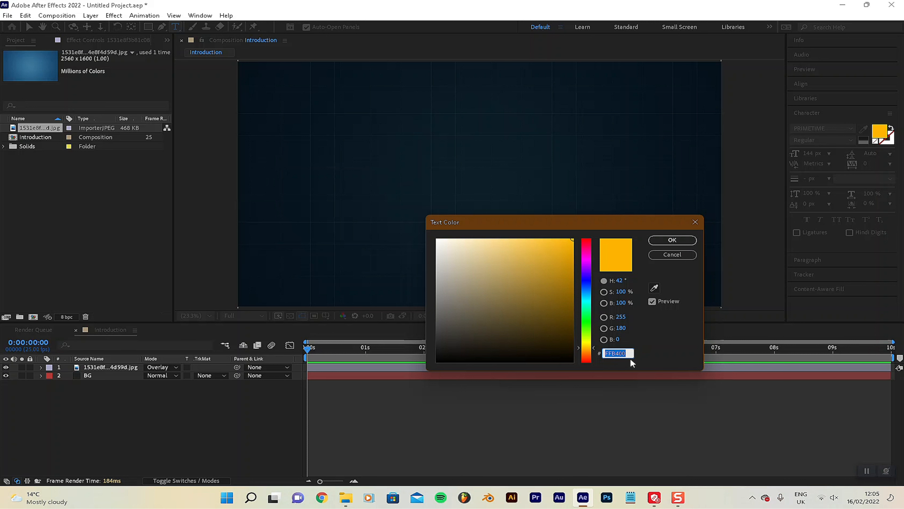
{"action": "left_click", "coordinate": [673, 241]}
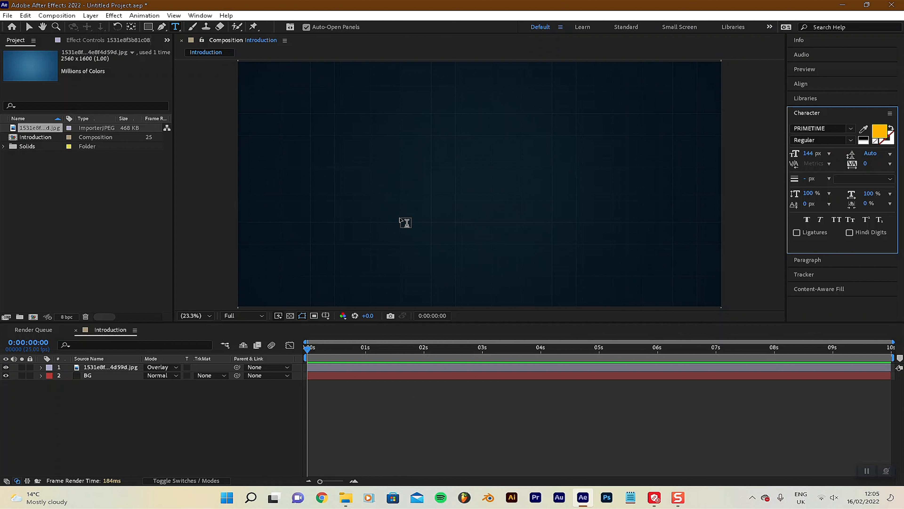
{"action": "left_click", "coordinate": [453, 195]}
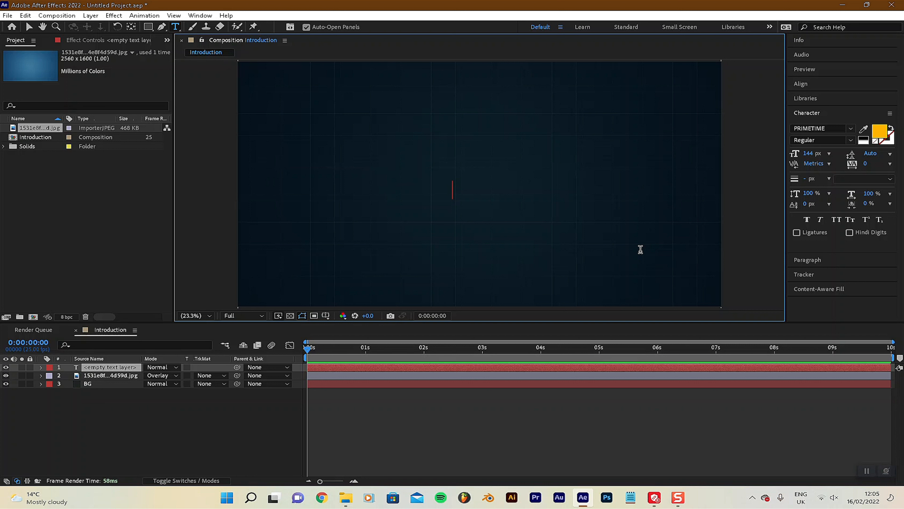
{"action": "type", "text": "ONUKAITU"}
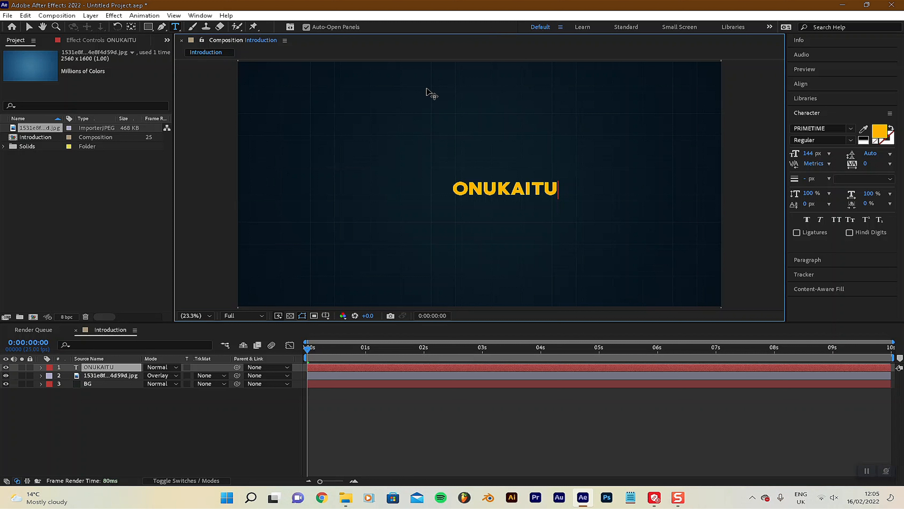
Align the ONUKAITU text layer to the horizontal and vertical centre of the composition
{"action": "left_click", "coordinate": [29, 27]}
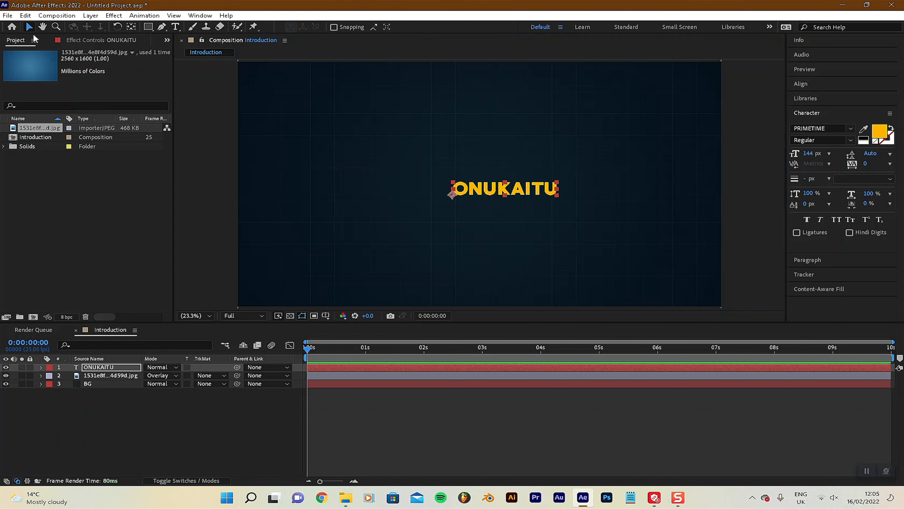
{"action": "left_click", "coordinate": [803, 84]}
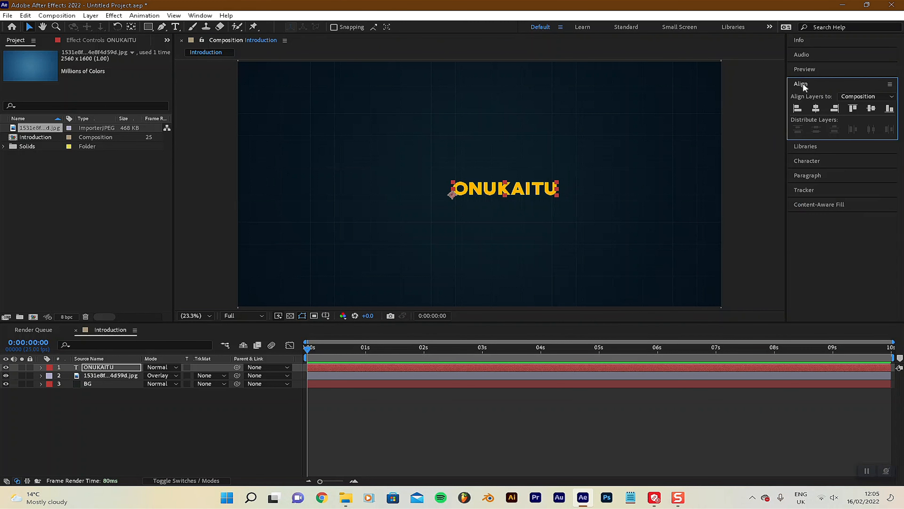
{"action": "left_click", "coordinate": [816, 108]}
{"action": "left_click", "coordinate": [871, 108]}
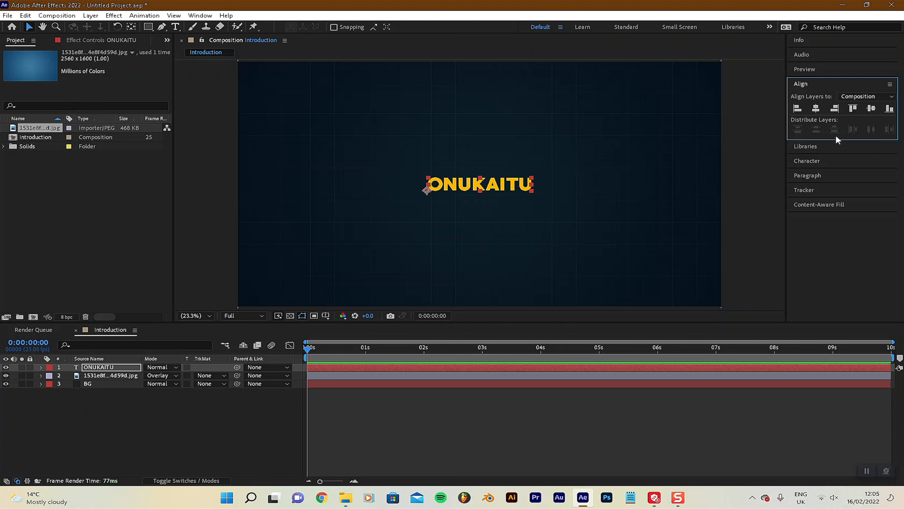
{"action": "left_click", "coordinate": [738, 189]}
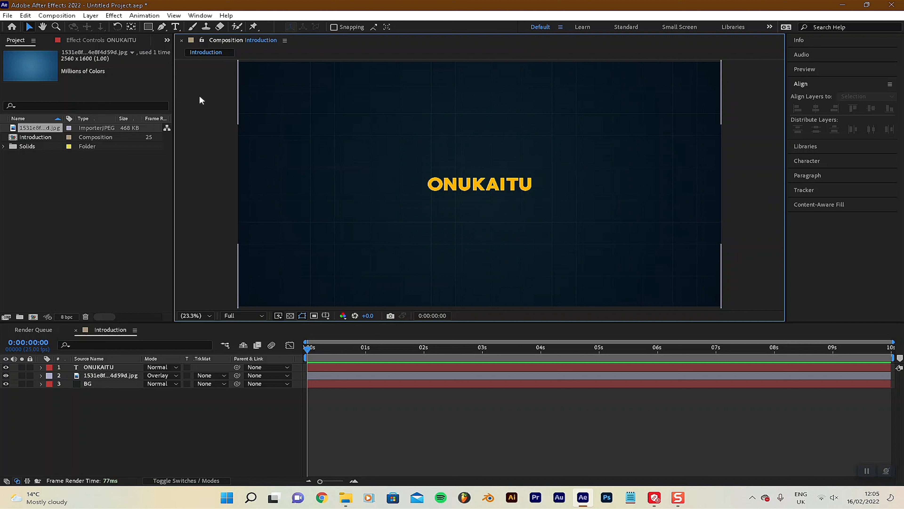
Add a new shape layer to the composition
{"action": "left_click", "coordinate": [89, 16]}
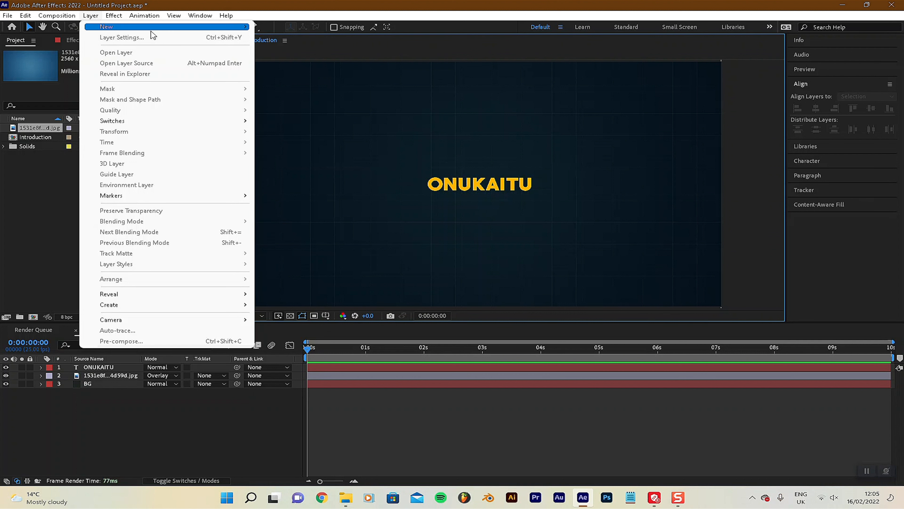
{"action": "mouse_move", "coordinate": [149, 29]}
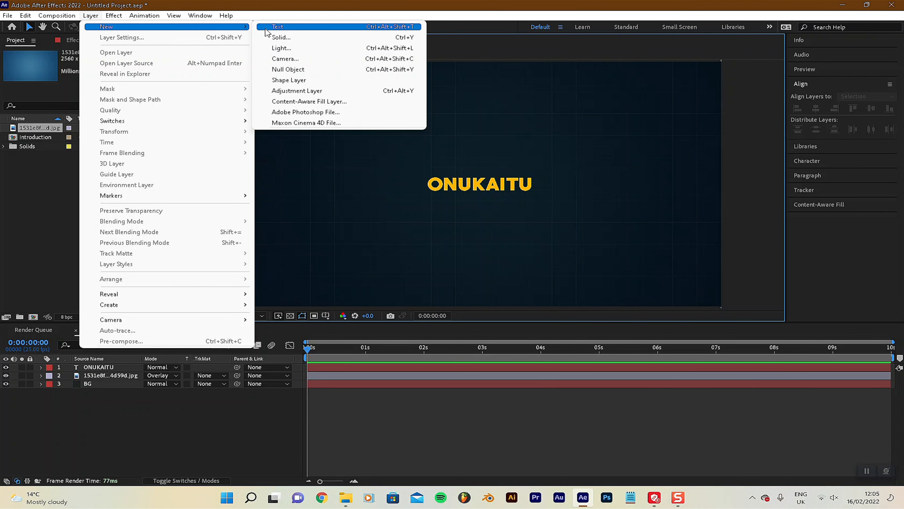
{"action": "left_click", "coordinate": [289, 79]}
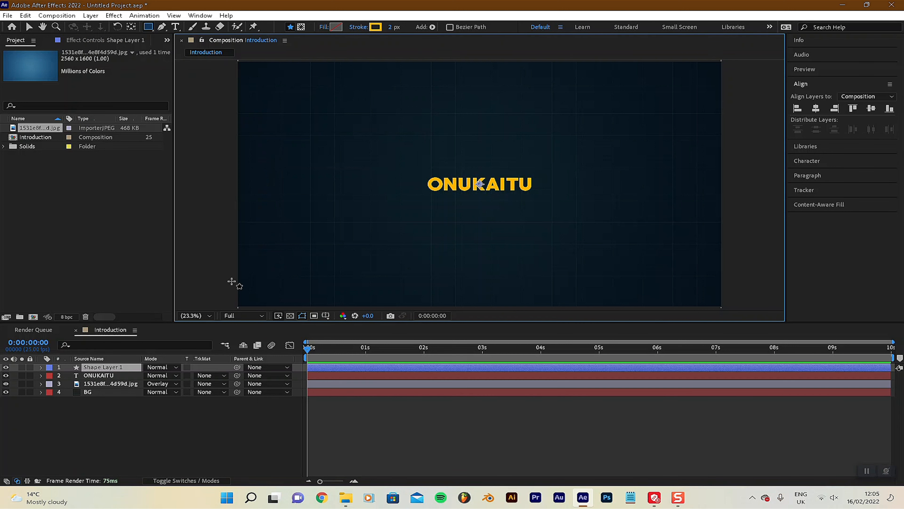
With the Pen tool, draw an open L-shaped corner bracket just above and to the left of the title's first letter O
{"action": "scroll", "coordinate": [485, 224], "scroll_direction": "up", "scroll_amount": 5}
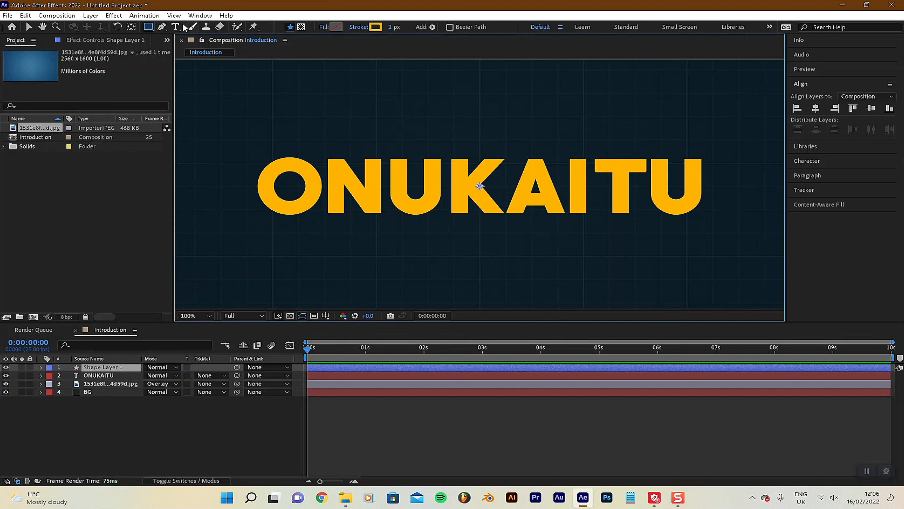
{"action": "left_click", "coordinate": [162, 26]}
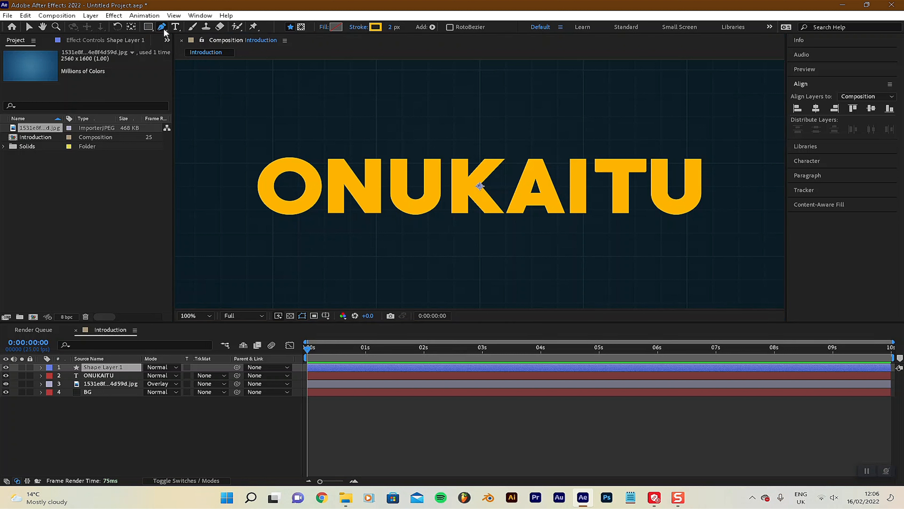
{"action": "left_click", "coordinate": [282, 138]}
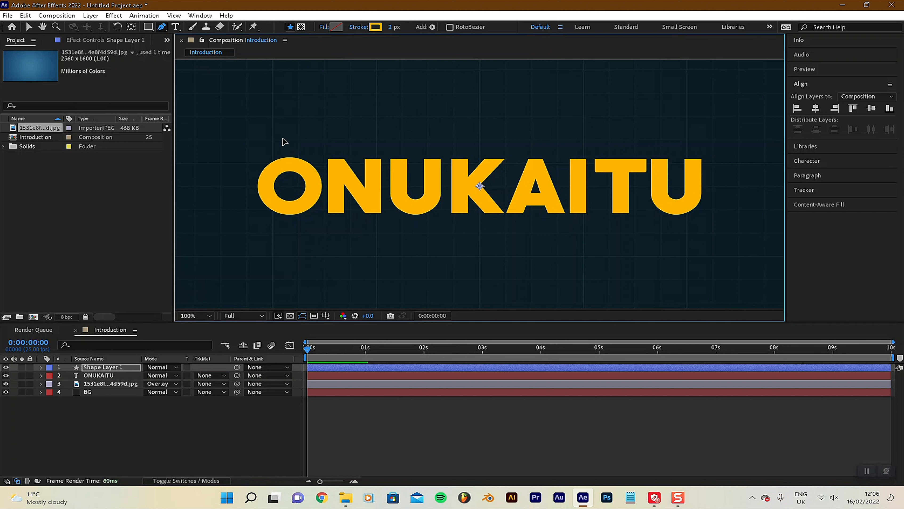
{"action": "left_click", "coordinate": [246, 139]}
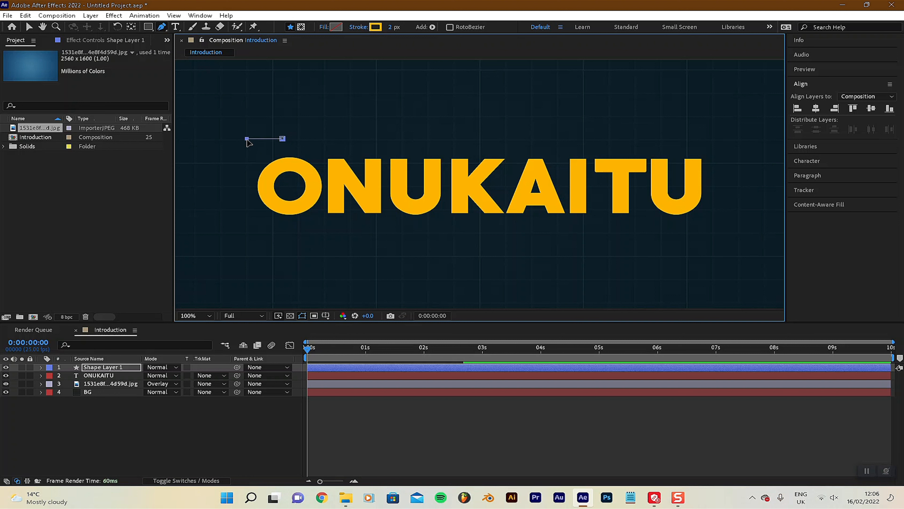
{"action": "left_click", "coordinate": [246, 165]}
{"action": "left_click", "coordinate": [28, 27]}
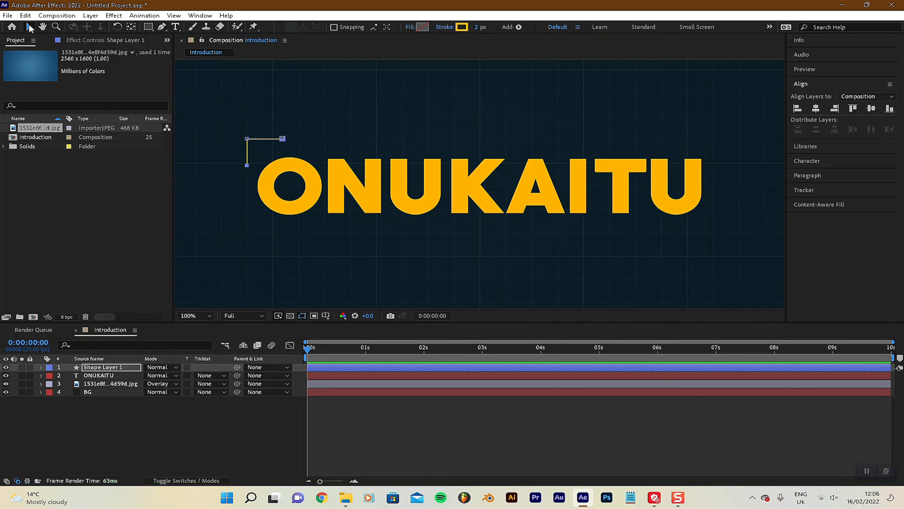
{"action": "left_click", "coordinate": [107, 431]}
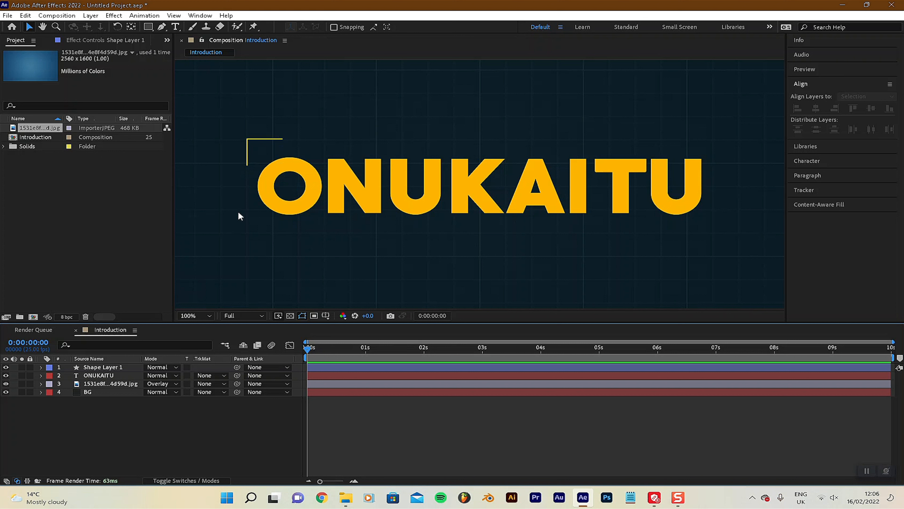
Duplicate the corner bracket layer and set the copy's rotation to 180°, collapsing its properties once done
{"action": "left_click", "coordinate": [108, 368]}
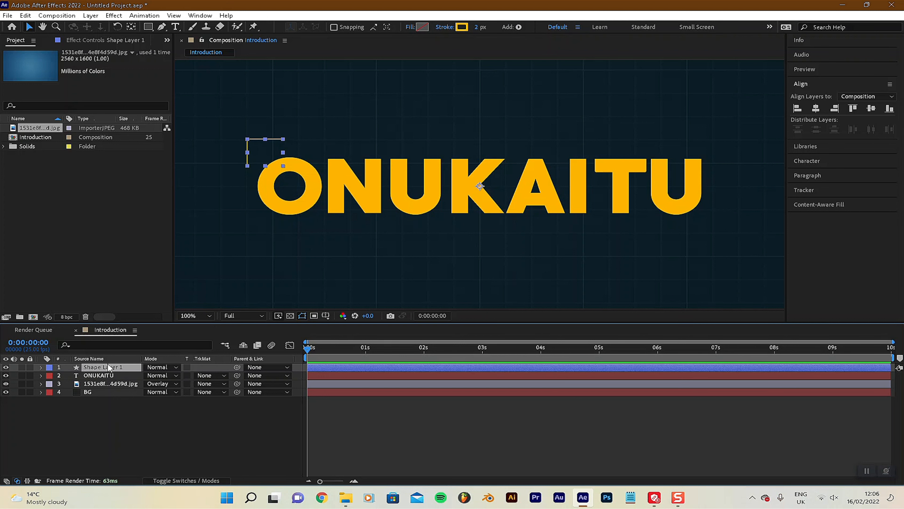
{"action": "key", "text": "ctrl+d"}
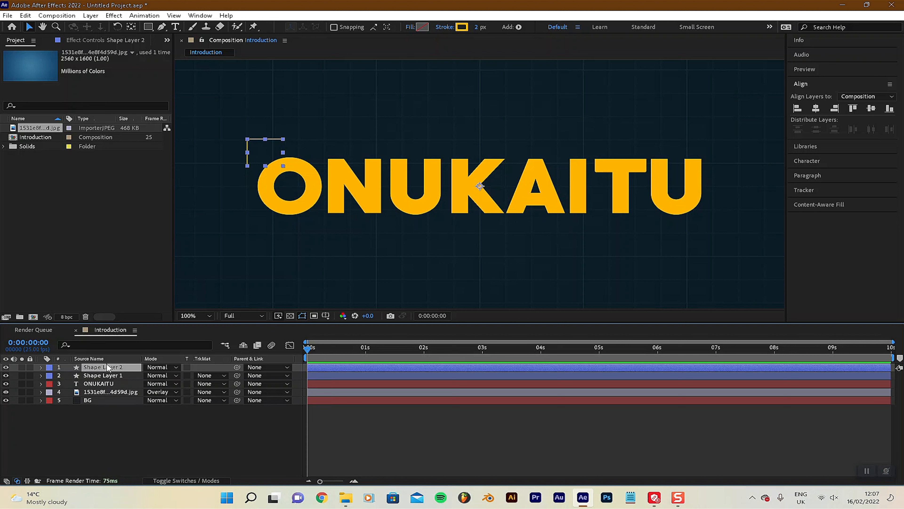
{"action": "key", "text": "r"}
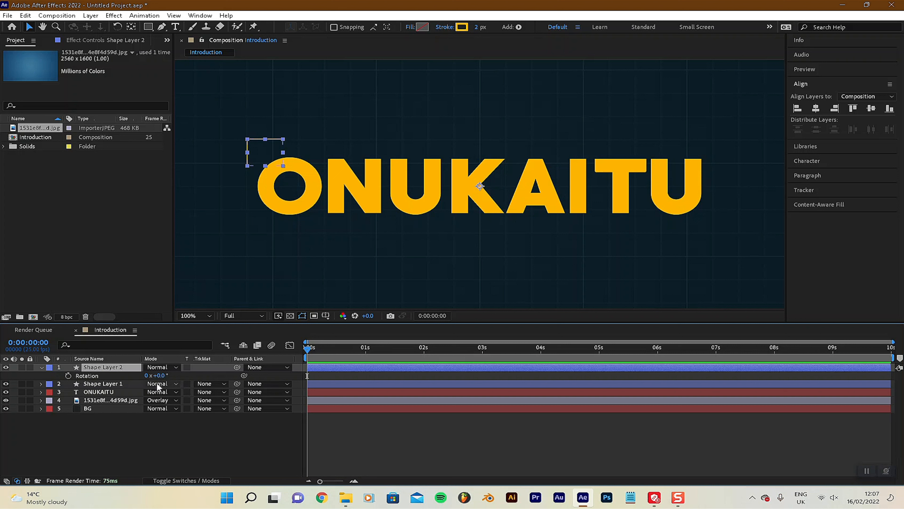
{"action": "left_click", "coordinate": [158, 375]}
{"action": "type", "text": "180"}
{"action": "key", "text": "Return"}
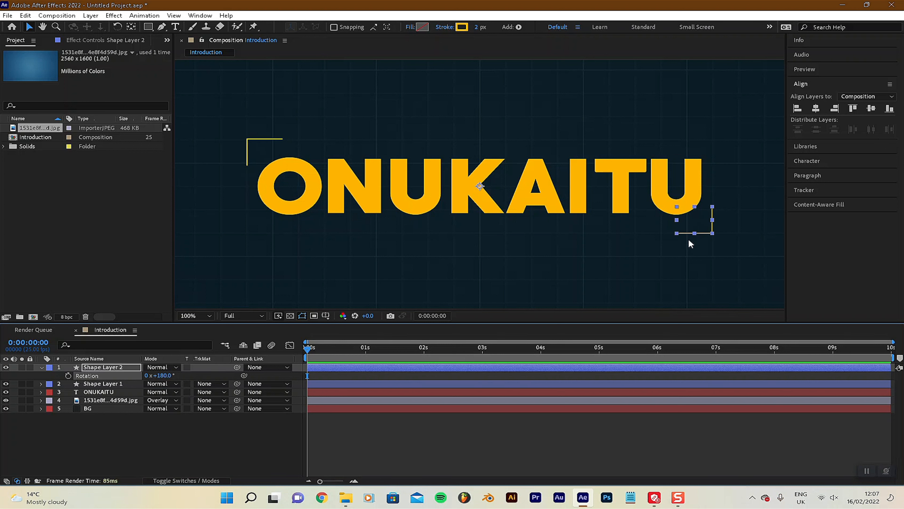
{"action": "left_click", "coordinate": [184, 457]}
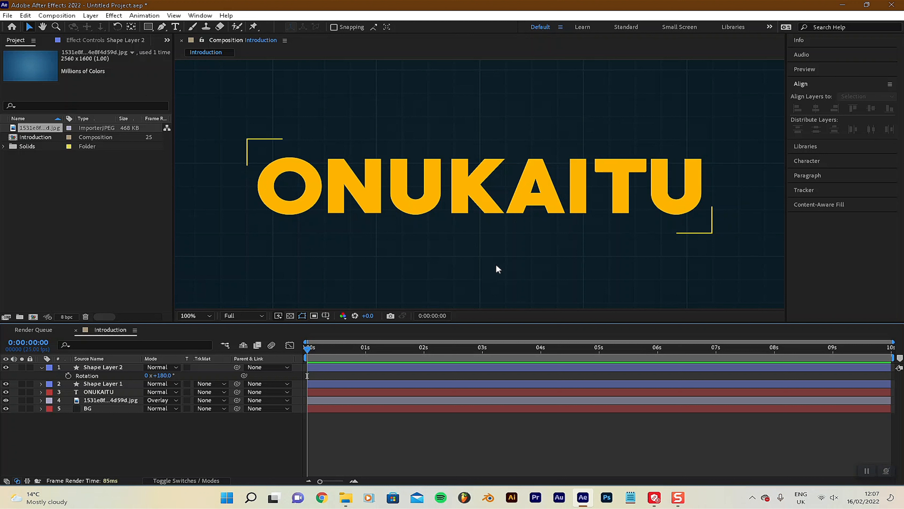
{"action": "left_click", "coordinate": [40, 366]}
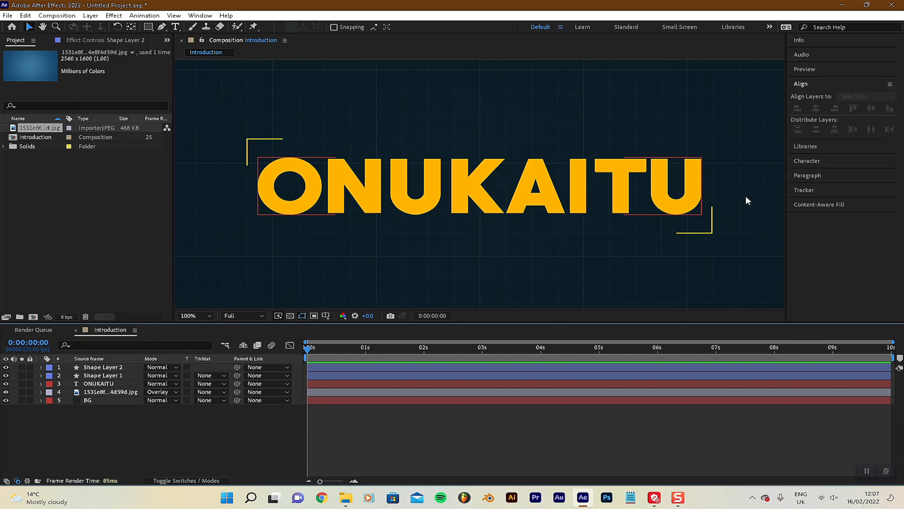
Hide the ONUKAITU text layer and reveal the Position properties of both bracket layers with the playhead at 0:00:01:00
{"action": "left_click", "coordinate": [6, 383]}
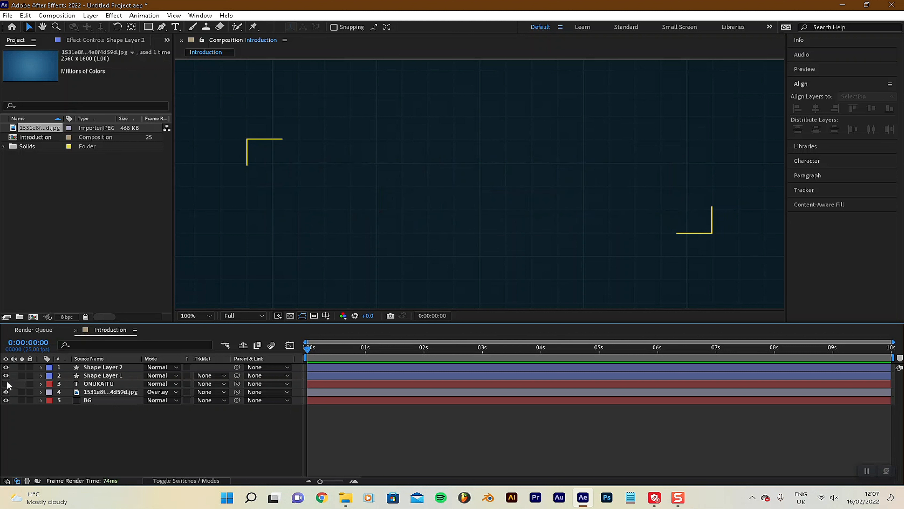
{"action": "left_click", "coordinate": [367, 375]}
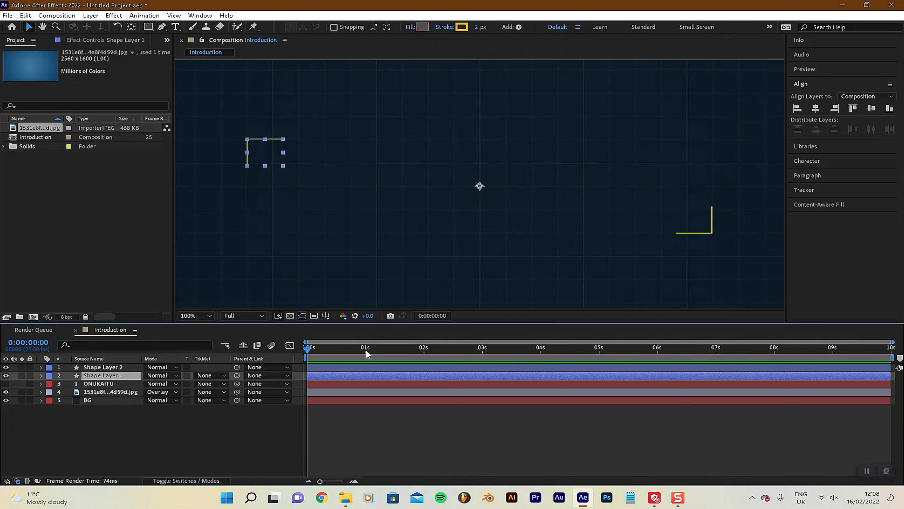
{"action": "left_click", "coordinate": [366, 349]}
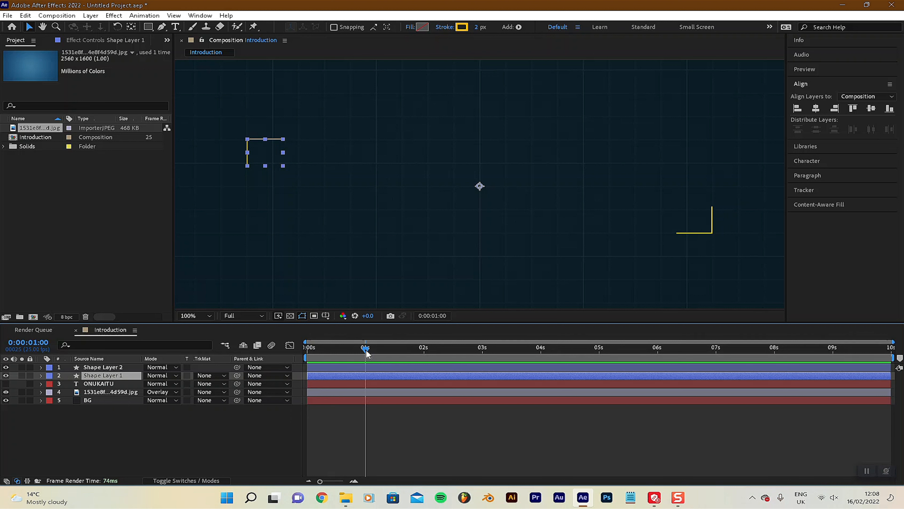
{"action": "left_click", "coordinate": [108, 367], "text": "shift"}
{"action": "key", "text": "p"}
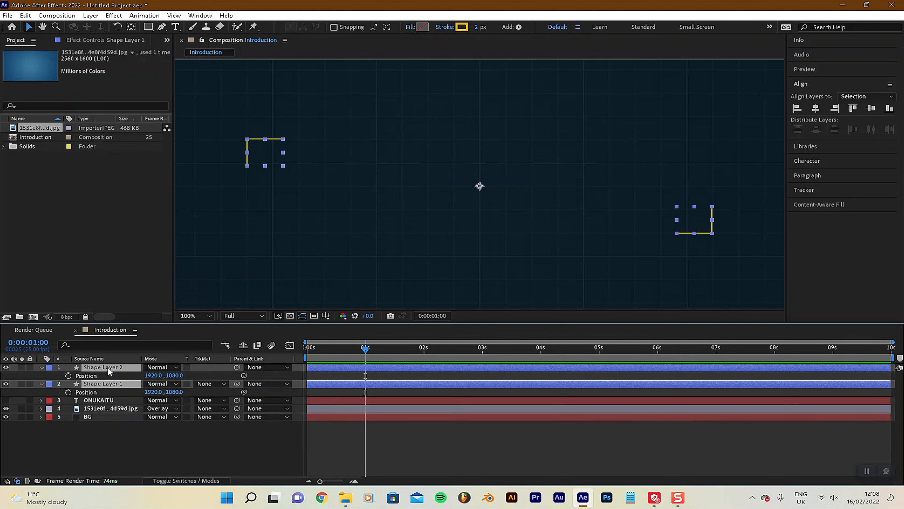
{"action": "left_click", "coordinate": [135, 435]}
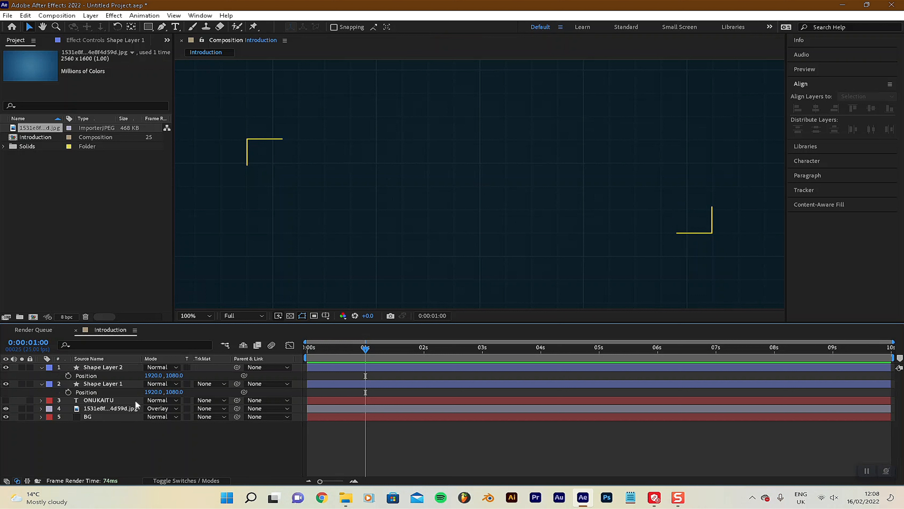
Align both bracket layers to each other's horizontal and vertical centres so they form a closed rectangle
{"action": "left_click", "coordinate": [113, 383]}
{"action": "left_click", "coordinate": [112, 368], "text": "shift"}
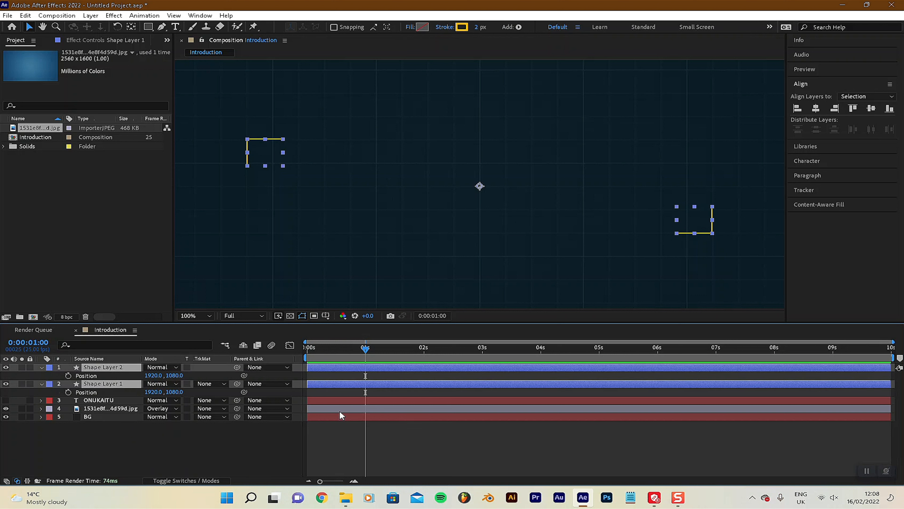
{"action": "left_click", "coordinate": [816, 109]}
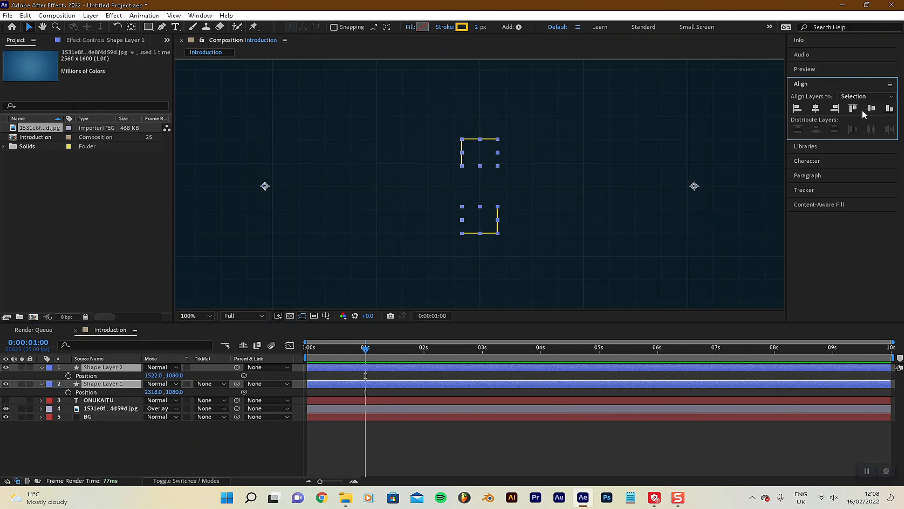
{"action": "left_click", "coordinate": [872, 108]}
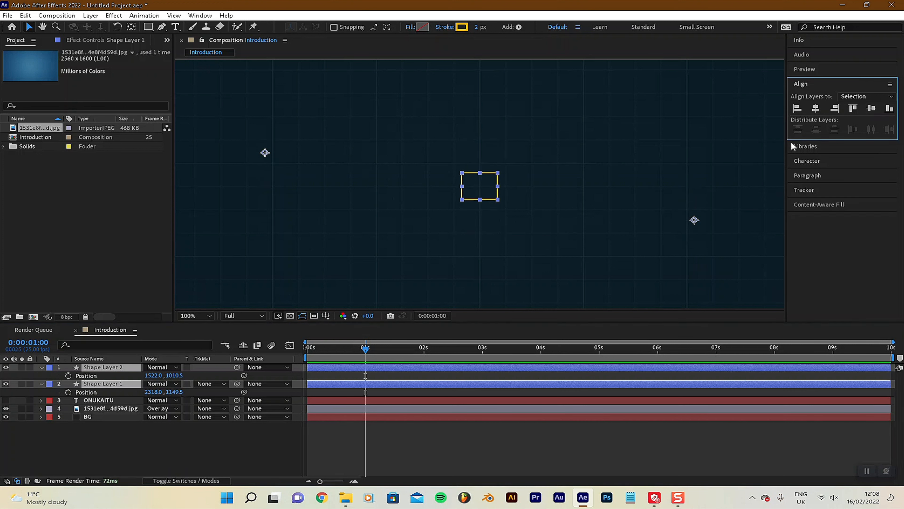
{"action": "left_click", "coordinate": [198, 434]}
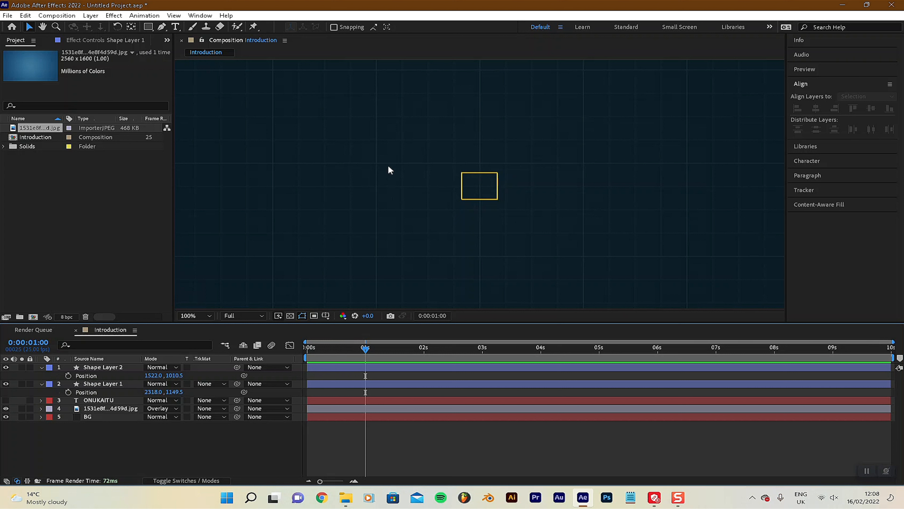
Add Position keyframes to both bracket layers at 0:00:01:00 and 0:00:01:13
{"action": "left_click", "coordinate": [67, 391]}
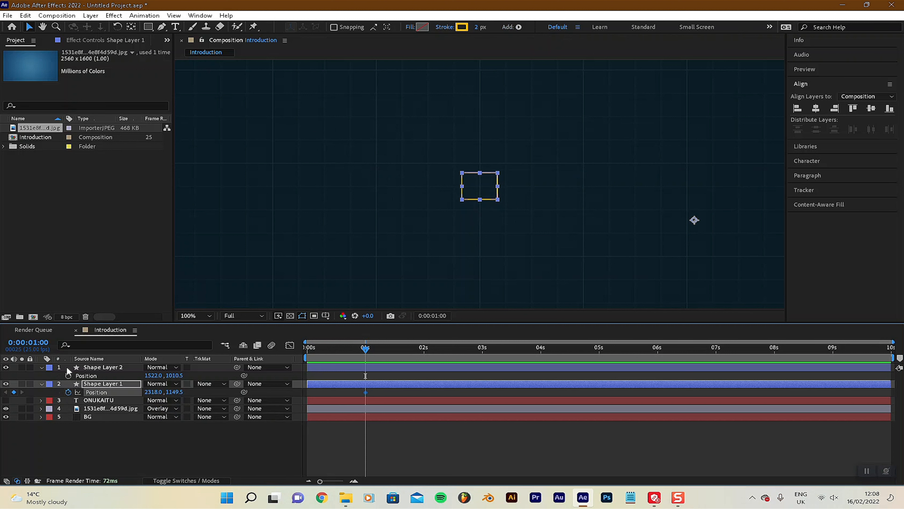
{"action": "left_click", "coordinate": [68, 375]}
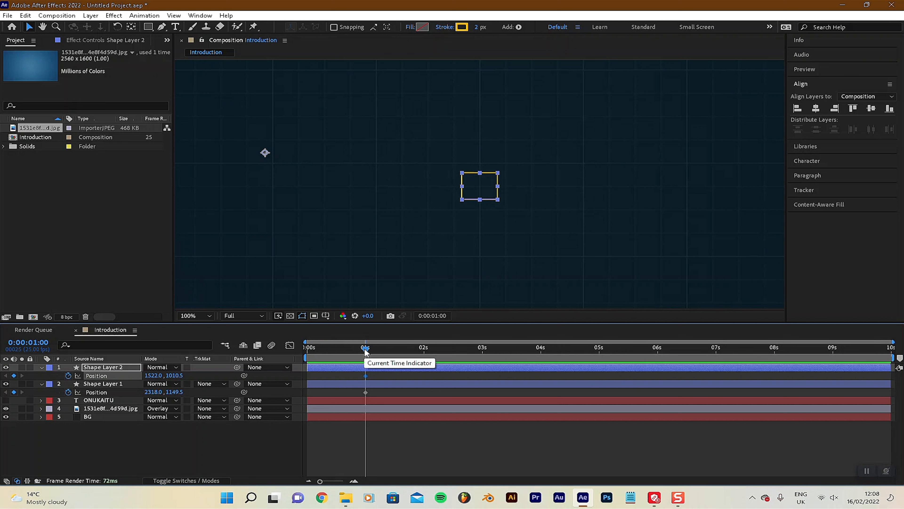
{"action": "left_click_drag", "start_coordinate": [367, 349], "coordinate": [396, 356]}
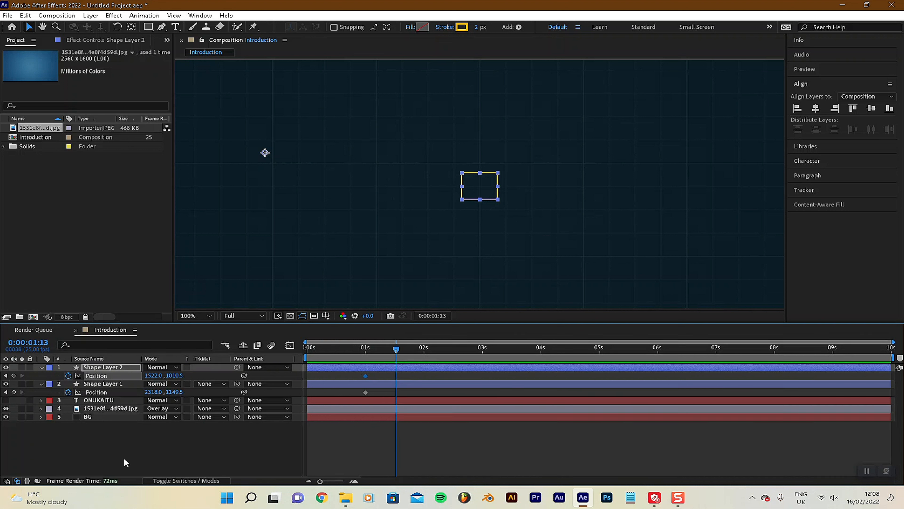
{"action": "left_click", "coordinate": [14, 391]}
{"action": "left_click", "coordinate": [13, 375]}
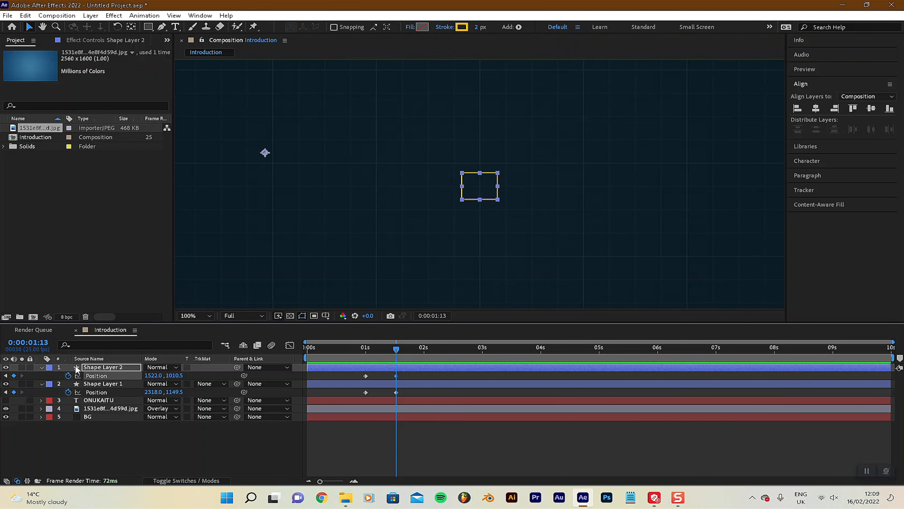
{"action": "left_click", "coordinate": [173, 440]}
Make the ONUKAITU text layer visible and raise Shape Layer 1 to a Y position of 1055.5 at 0:00:01:13
{"action": "left_click", "coordinate": [104, 378]}
{"action": "left_click", "coordinate": [106, 384]}
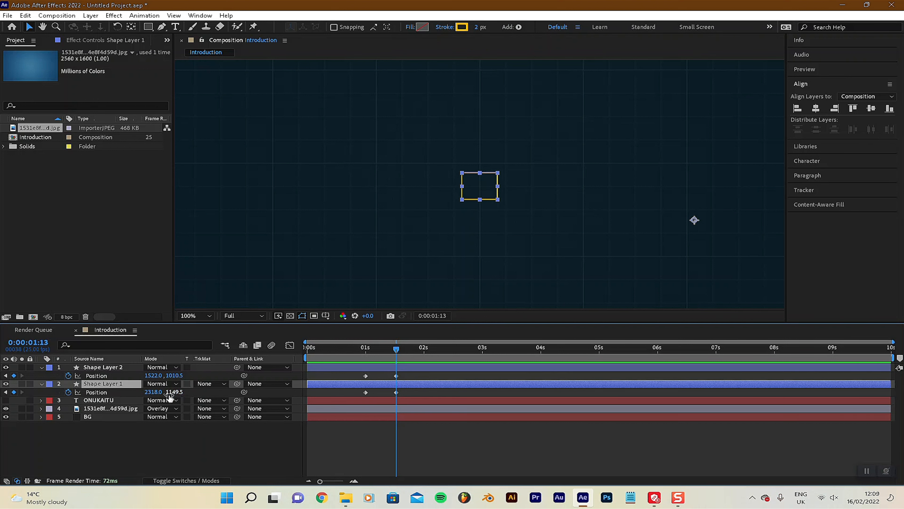
{"action": "left_click_drag", "start_coordinate": [173, 391], "coordinate": [1, 410]}
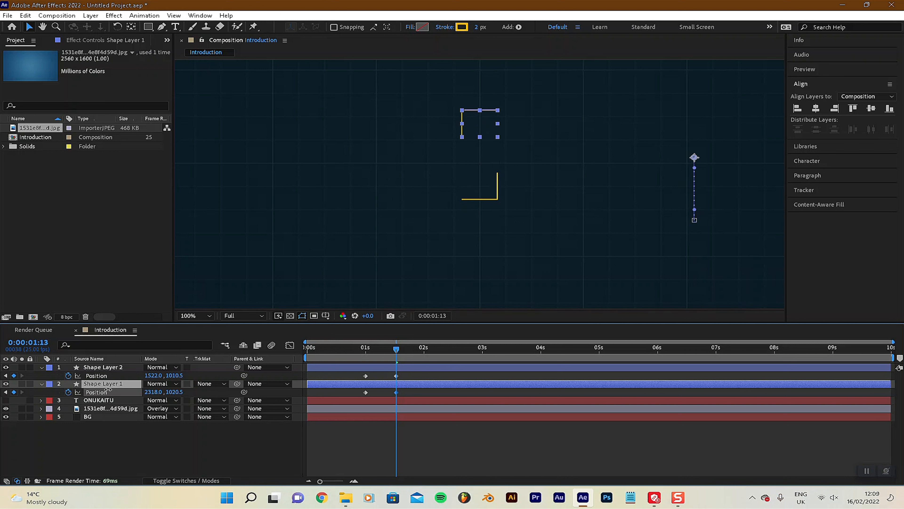
{"action": "left_click", "coordinate": [6, 400]}
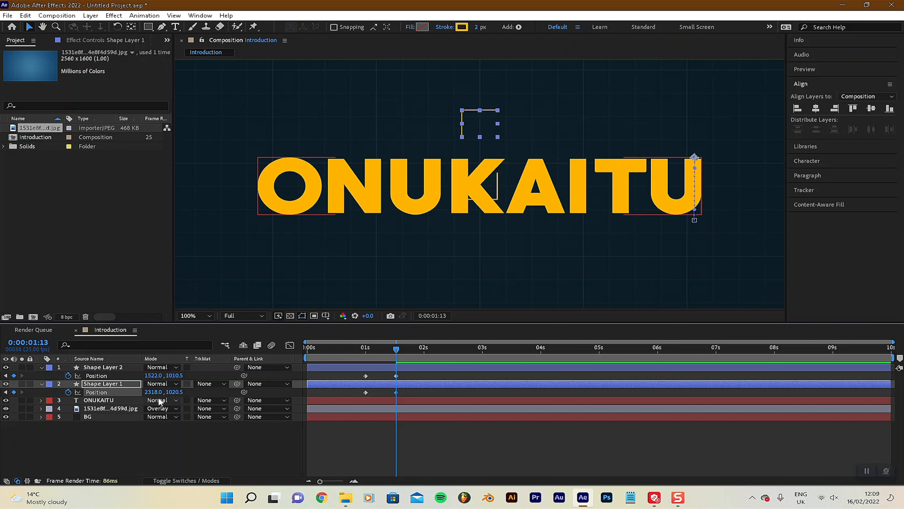
{"action": "left_click_drag", "start_coordinate": [176, 392], "coordinate": [190, 391]}
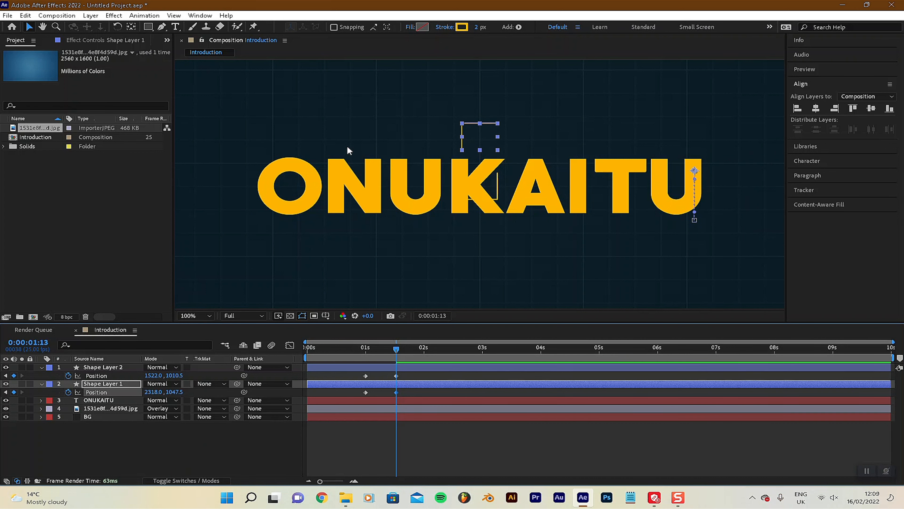
{"action": "left_click_drag", "start_coordinate": [178, 392], "coordinate": [179, 391]}
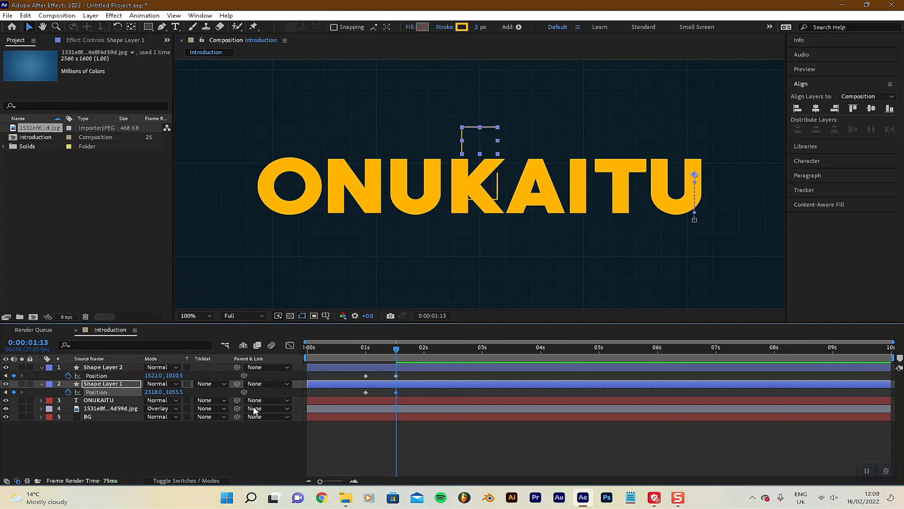
Lower Shape Layer 2 to a Y position of 1106.5 at 0:00:01:13 so its bracket sits below the title
{"action": "left_click", "coordinate": [106, 370]}
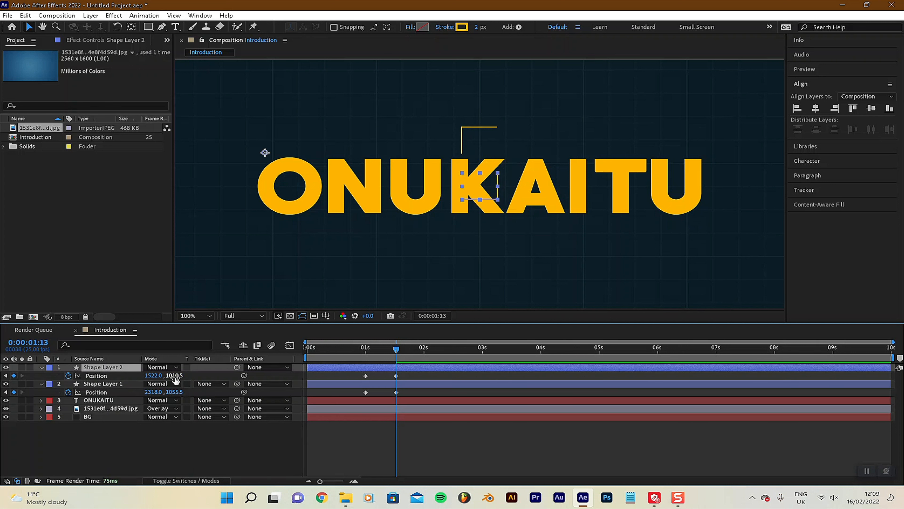
{"action": "left_click_drag", "start_coordinate": [176, 381], "coordinate": [208, 380]}
{"action": "right_click", "coordinate": [208, 380]}
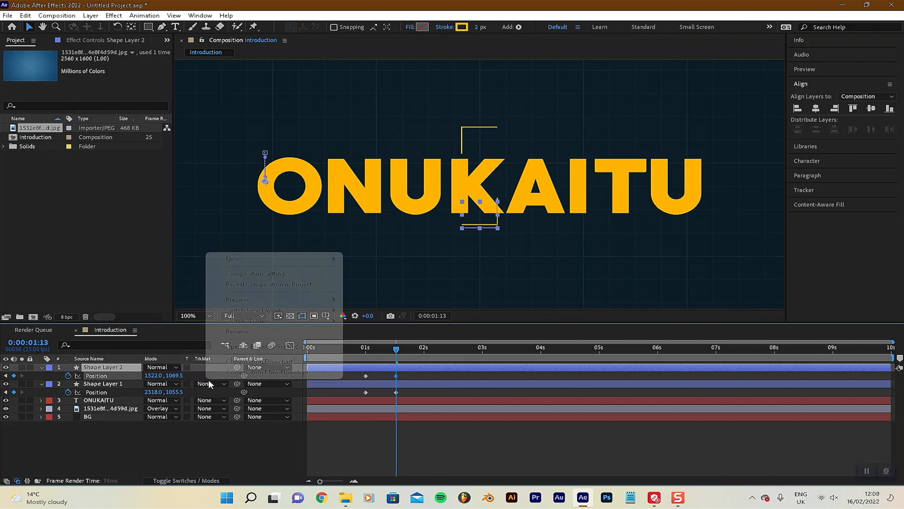
{"action": "left_click", "coordinate": [174, 381]}
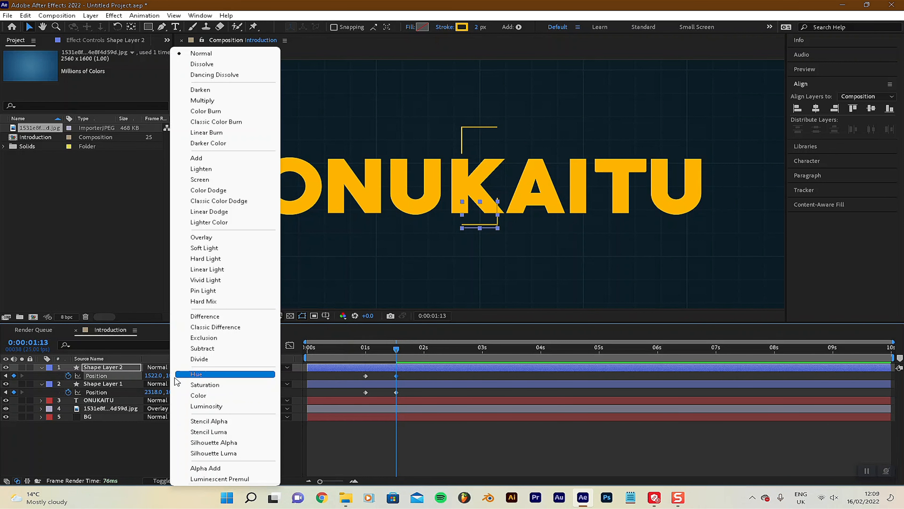
{"action": "left_click", "coordinate": [52, 437]}
{"action": "left_click_drag", "start_coordinate": [173, 375], "coordinate": [189, 376]}
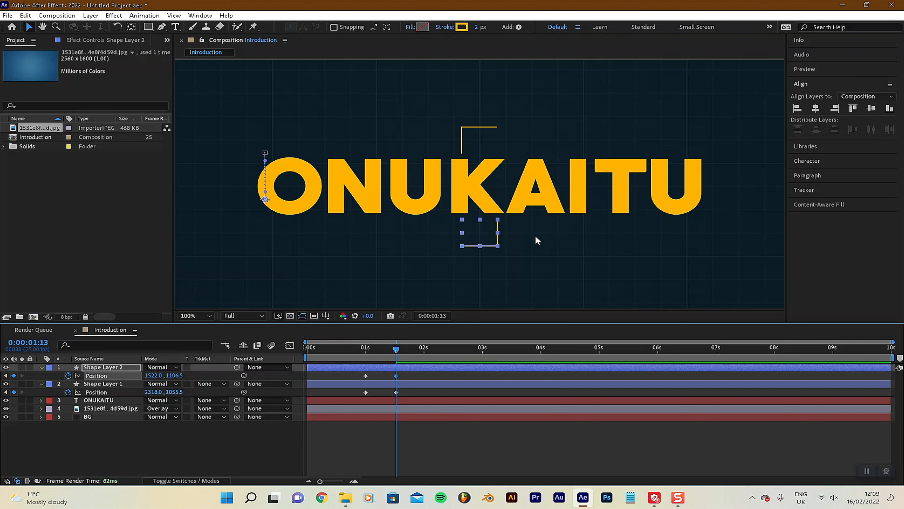
{"action": "left_click", "coordinate": [78, 445]}
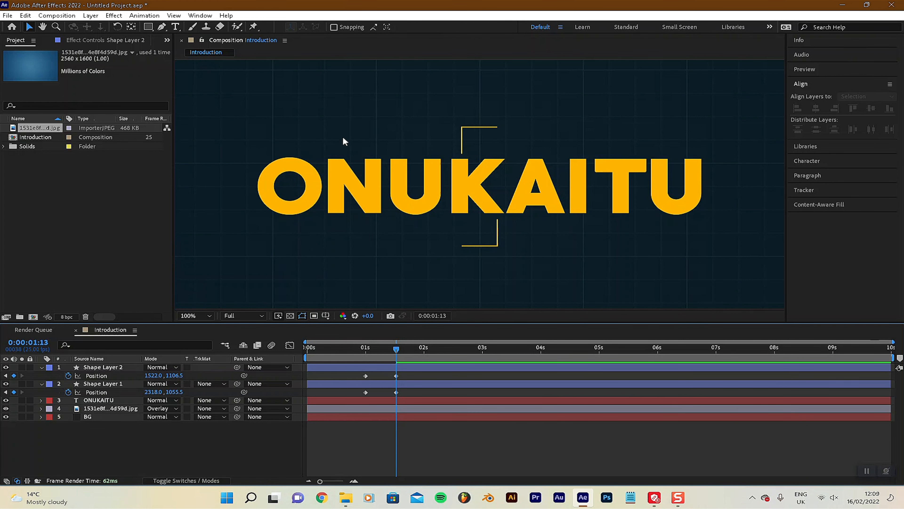
Fine-tune the brackets' vertical spacing at 0:00:01:13 by setting Shape Layer 1's Y position to 1049.5 and Shape Layer 2's to 1113.5
{"action": "left_click_drag", "start_coordinate": [176, 391], "coordinate": [170, 391]}
{"action": "left_click", "coordinate": [142, 436]}
{"action": "left_click_drag", "start_coordinate": [178, 377], "coordinate": [179, 372]}
{"action": "right_click", "coordinate": [179, 372]}
{"action": "left_click", "coordinate": [146, 436]}
{"action": "mouse_move", "coordinate": [396, 353]}
{"action": "left_mouse_down"}
{"action": "mouse_move", "coordinate": [353, 353]}
{"action": "mouse_move", "coordinate": [396, 355]}
{"action": "left_mouse_up"}
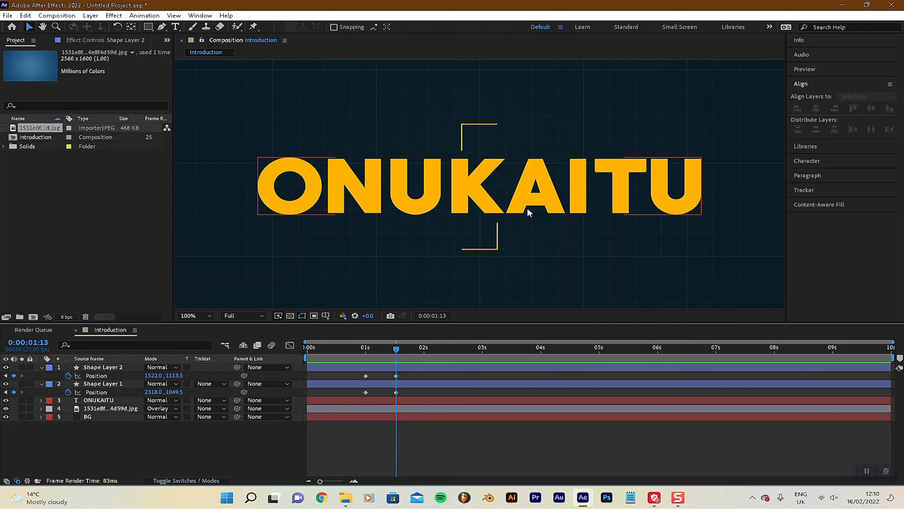
At 0:00:02:00, set Shape Layer 1's X position to 1909 and Shape Layer 2's X position to 1941 to frame the title's opposite corners
{"action": "left_click", "coordinate": [105, 384]}
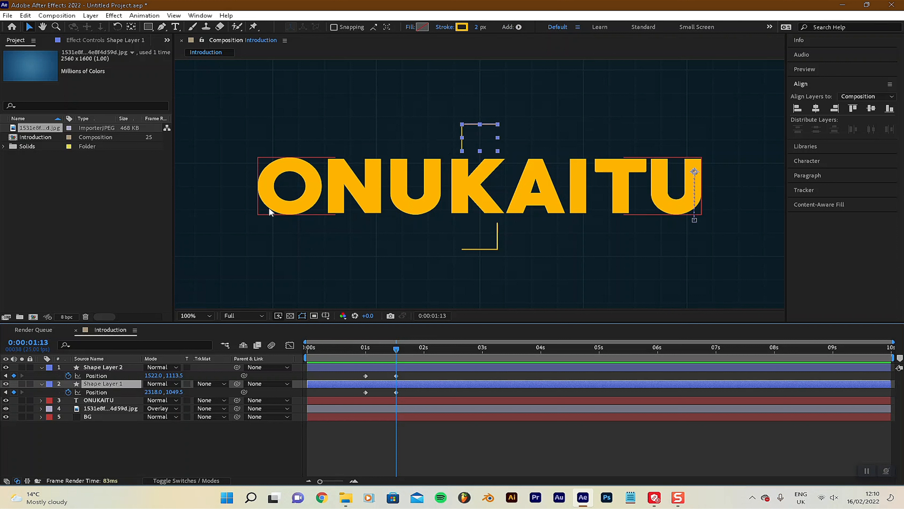
{"action": "left_click_drag", "start_coordinate": [397, 352], "coordinate": [424, 351]}
{"action": "left_click_drag", "start_coordinate": [153, 391], "coordinate": [3, 450]}
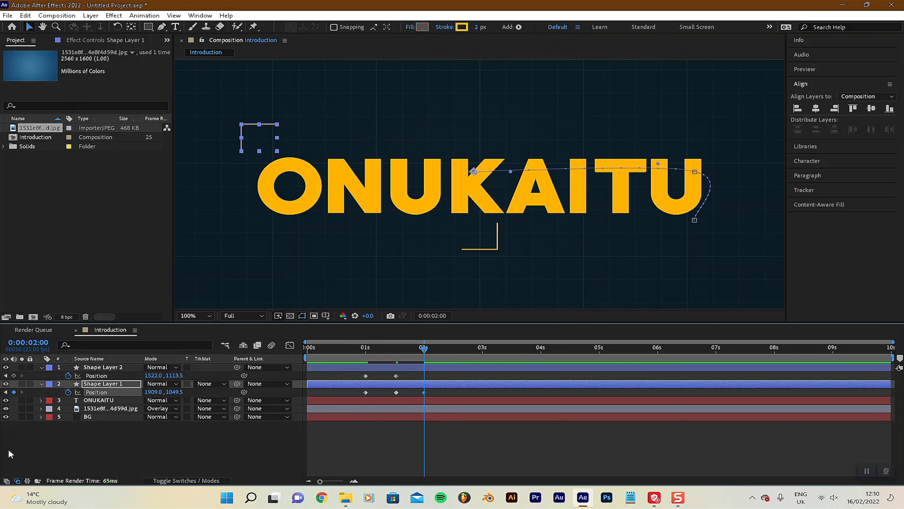
{"action": "left_click", "coordinate": [60, 470]}
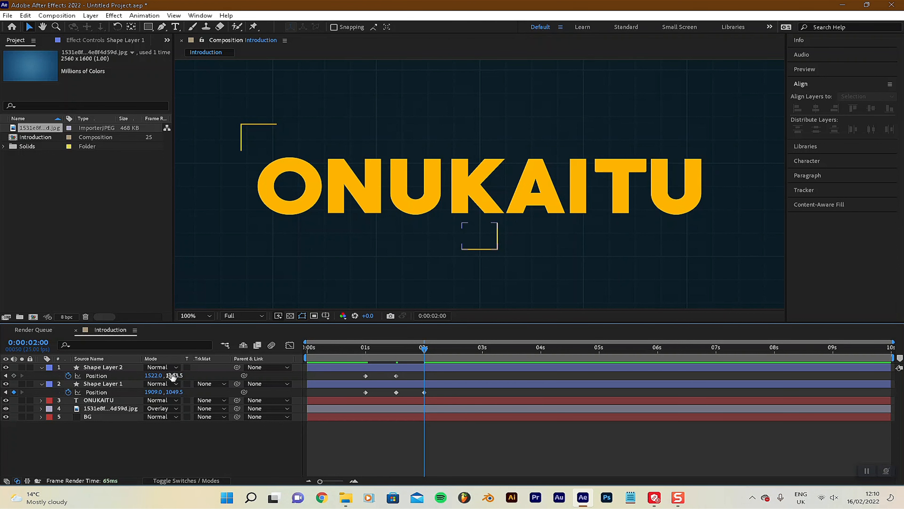
{"action": "left_click_drag", "start_coordinate": [154, 376], "coordinate": [357, 357]}
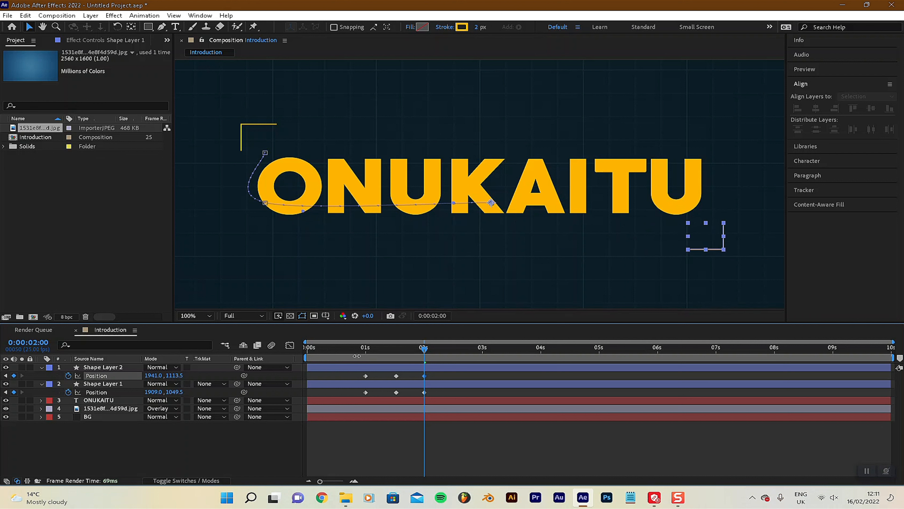
{"action": "left_click", "coordinate": [104, 444]}
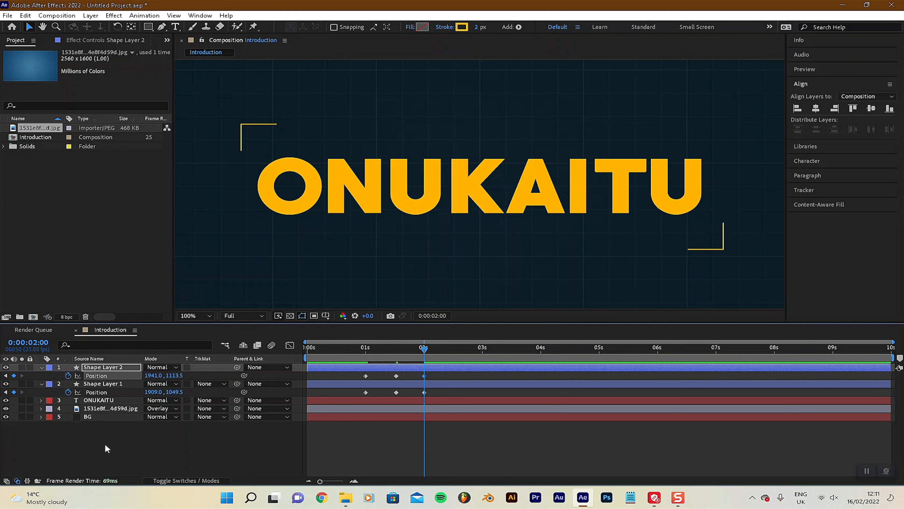
Set the spatial interpolation of Shape Layer 1's Position keyframe at 0:00:01:13 to Linear
{"action": "left_click", "coordinate": [365, 347]}
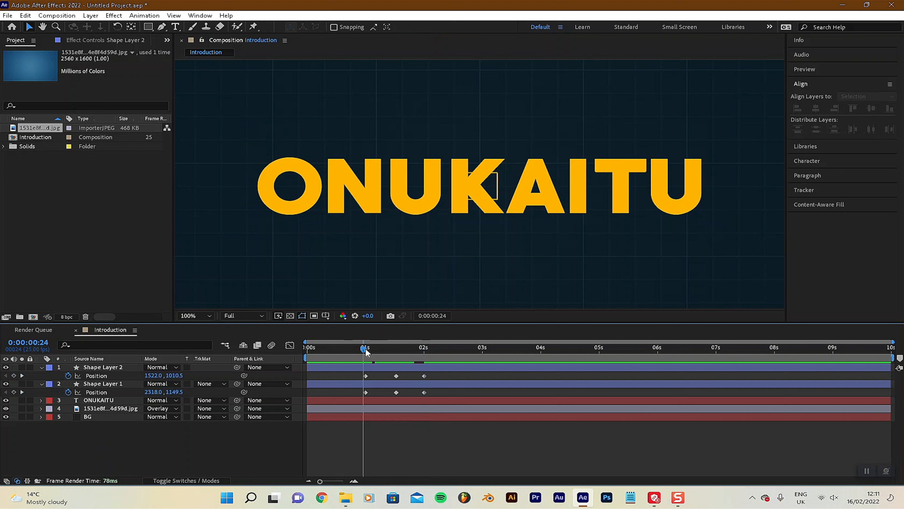
{"action": "left_click", "coordinate": [367, 347]}
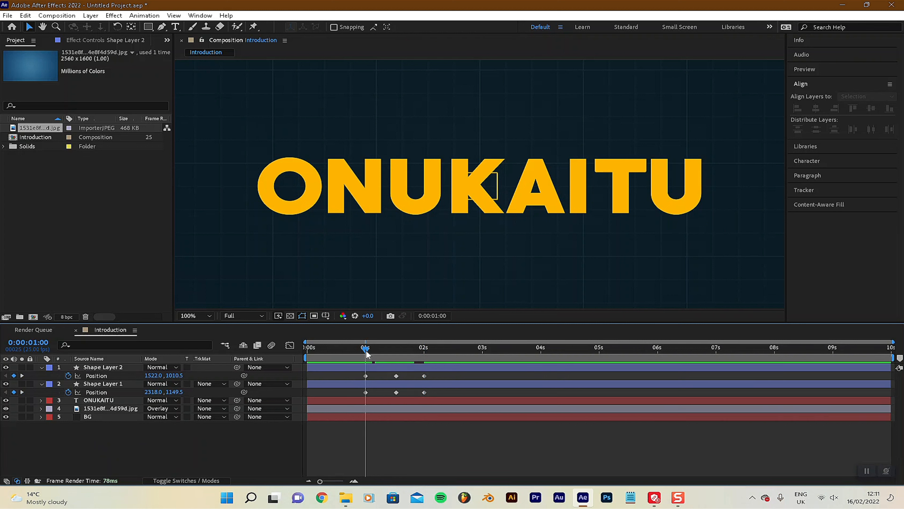
{"action": "left_click", "coordinate": [87, 383]}
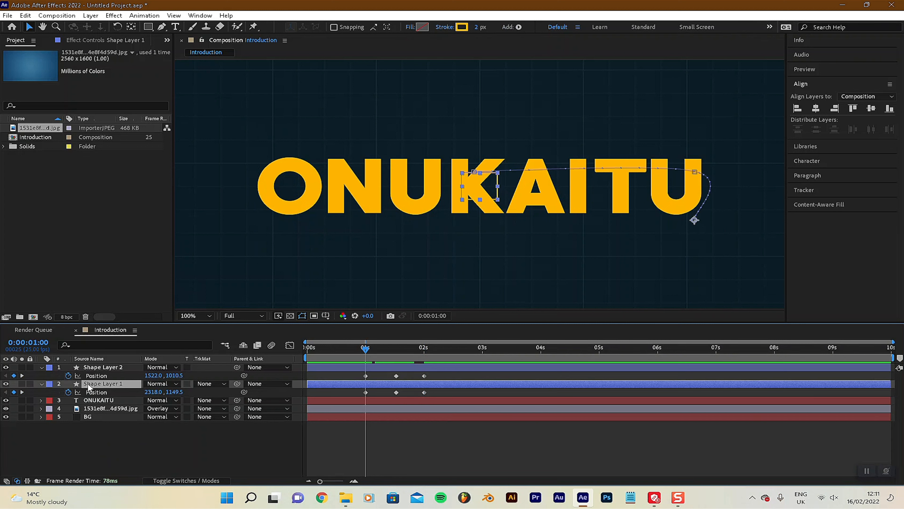
{"action": "left_click", "coordinate": [473, 172]}
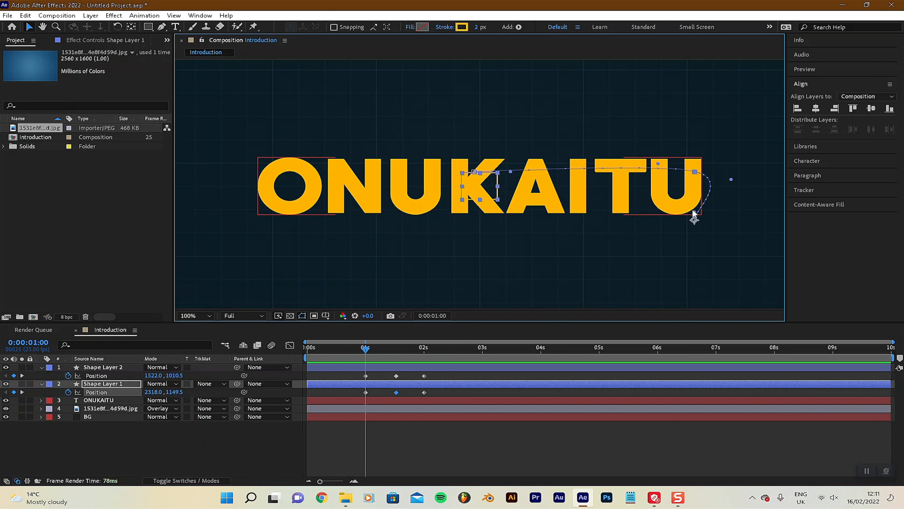
{"action": "right_click", "coordinate": [697, 176]}
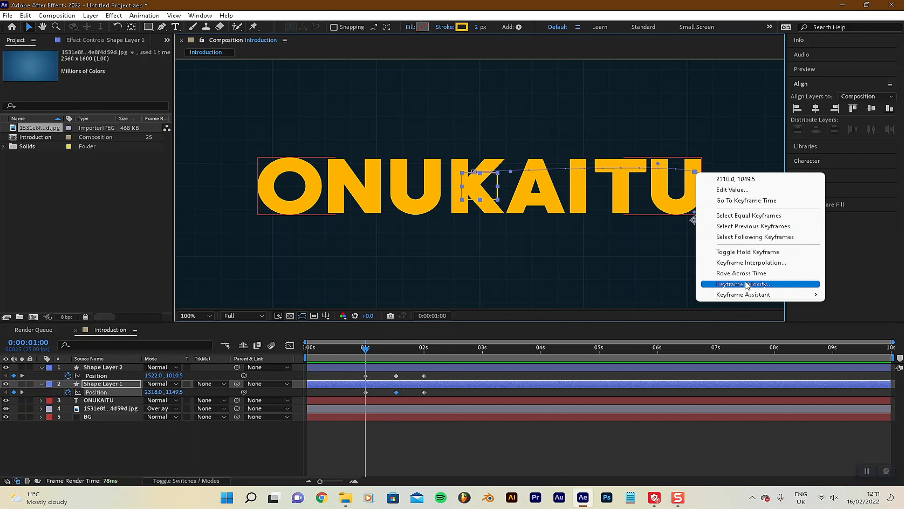
{"action": "left_click", "coordinate": [747, 263]}
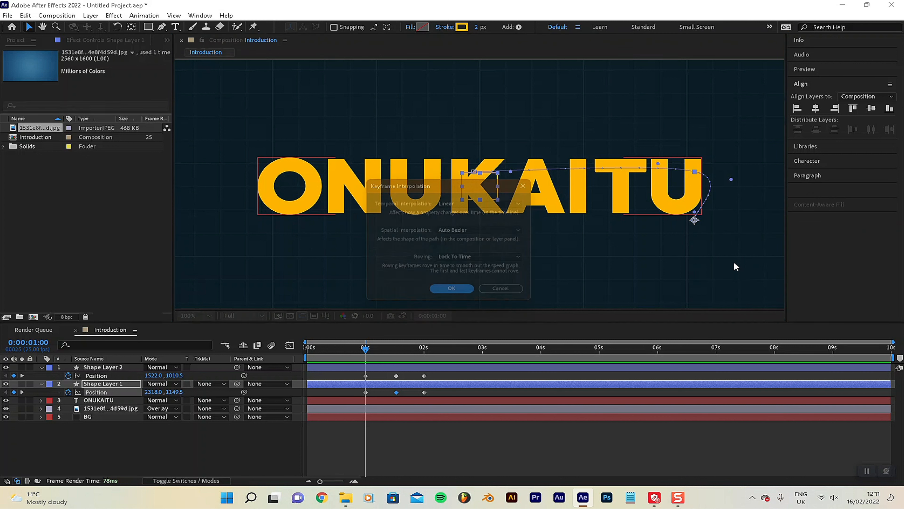
{"action": "left_click", "coordinate": [466, 228]}
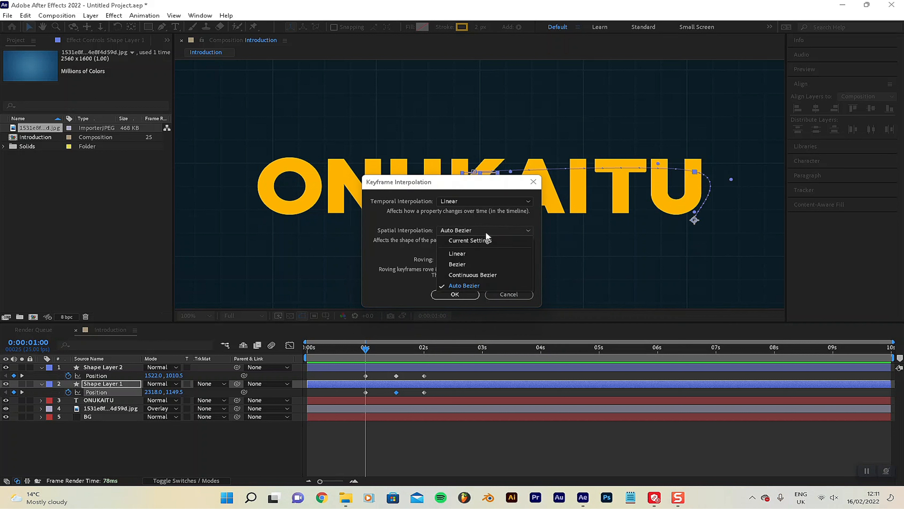
{"action": "left_click", "coordinate": [484, 252]}
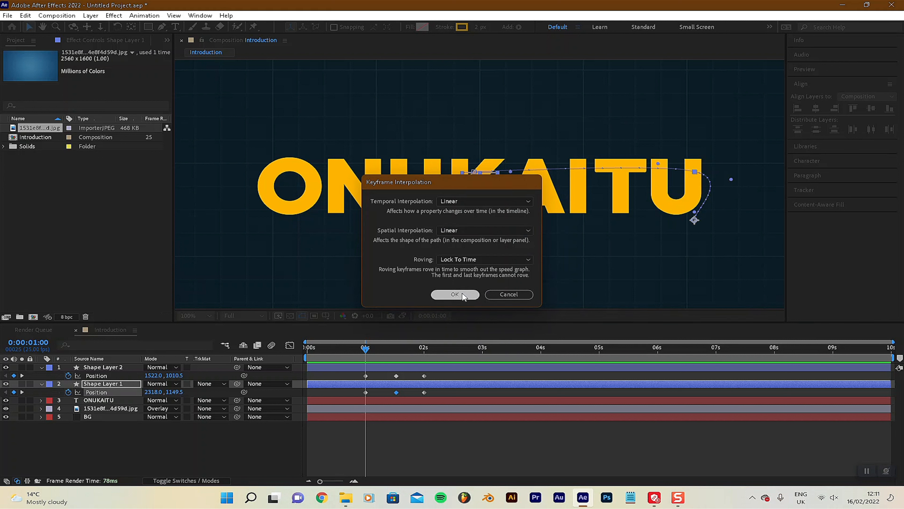
{"action": "left_click", "coordinate": [455, 294]}
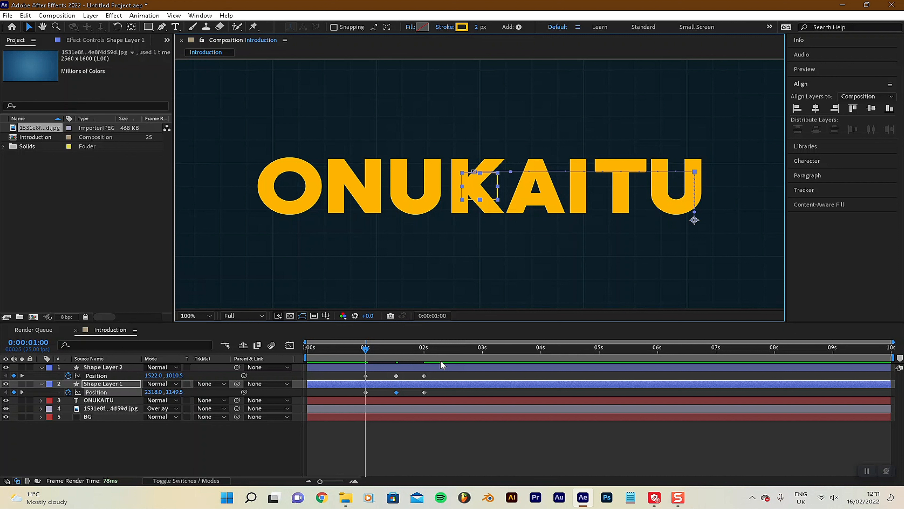
Set the spatial interpolation of Shape Layer 2's Position keyframe at 0:00:02:00 to Linear
{"action": "left_click", "coordinate": [102, 367]}
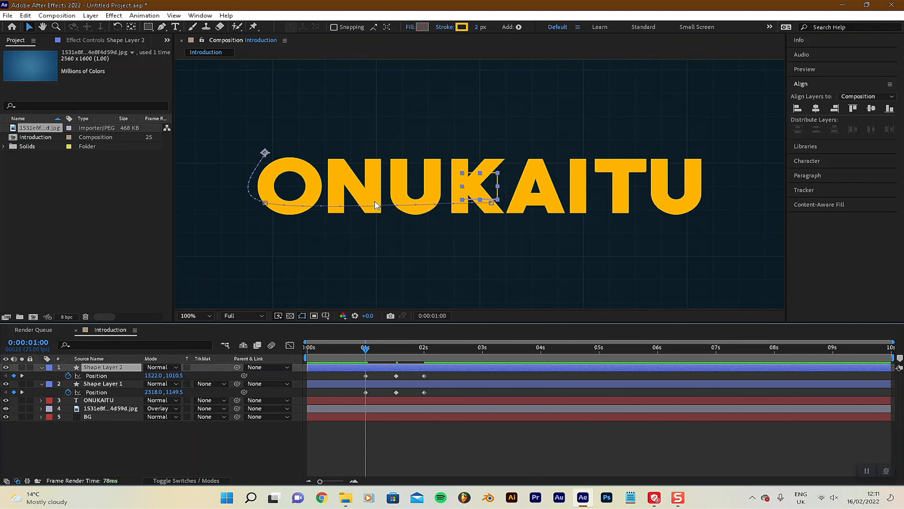
{"action": "left_click", "coordinate": [492, 203]}
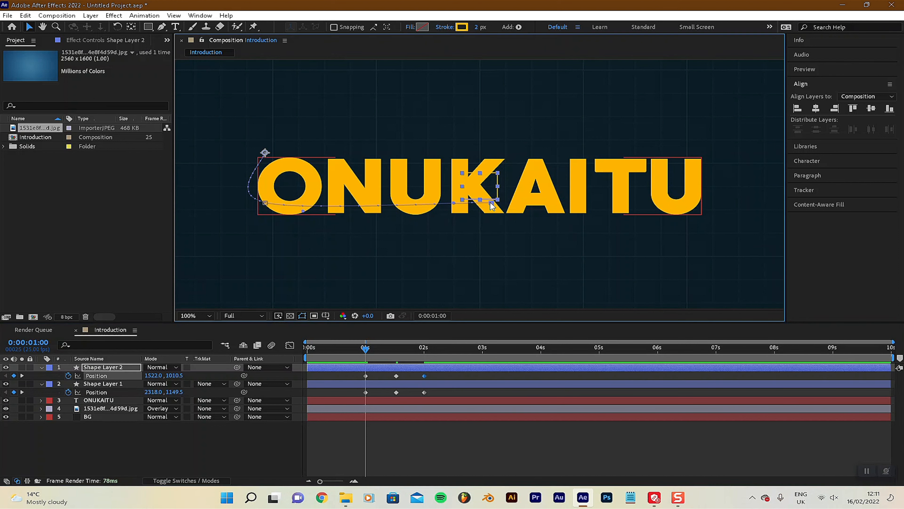
{"action": "right_click", "coordinate": [491, 208]}
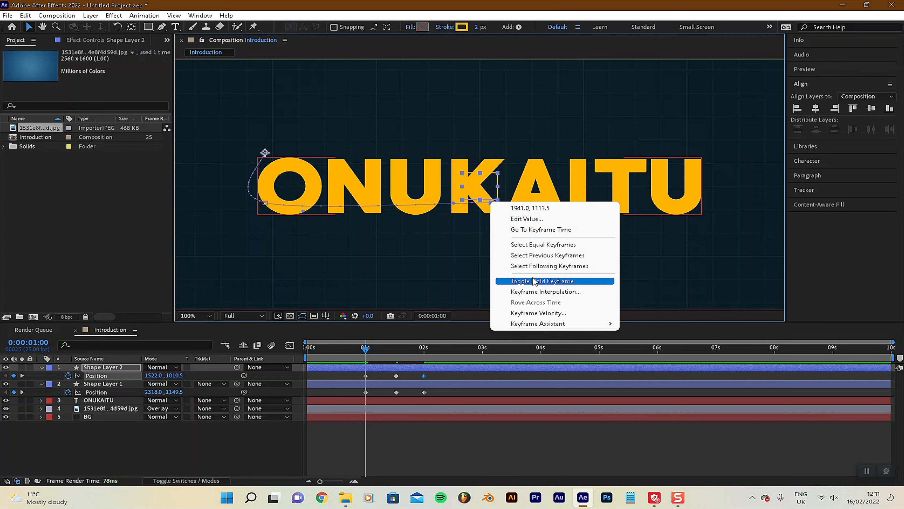
{"action": "left_click", "coordinate": [538, 292]}
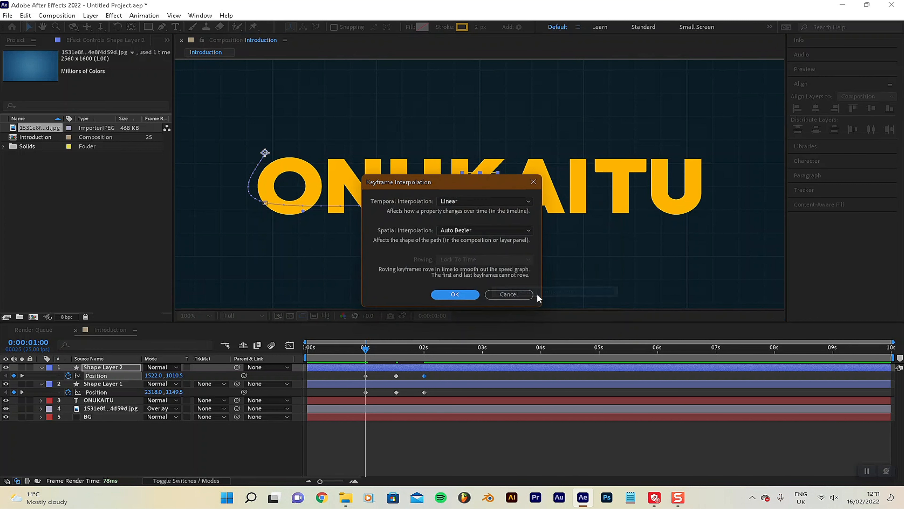
{"action": "left_click", "coordinate": [471, 230]}
{"action": "left_click", "coordinate": [466, 253]}
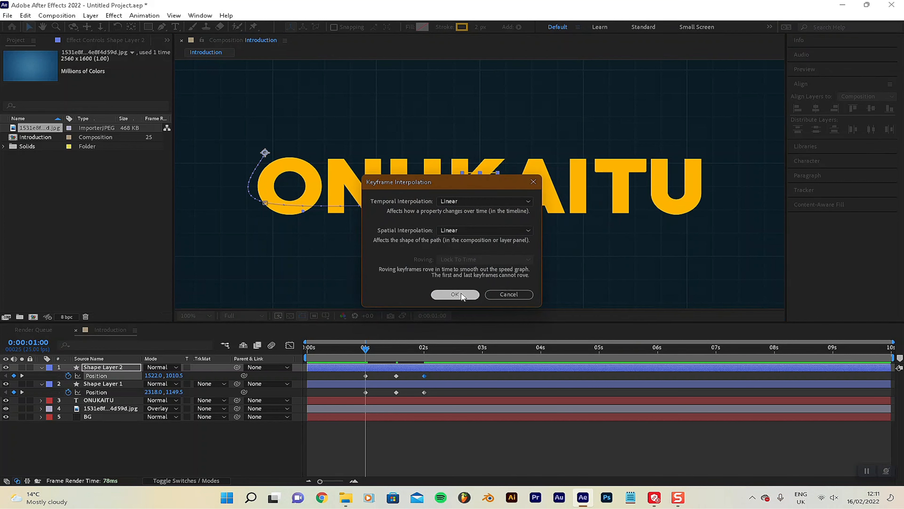
{"action": "left_click", "coordinate": [461, 295]}
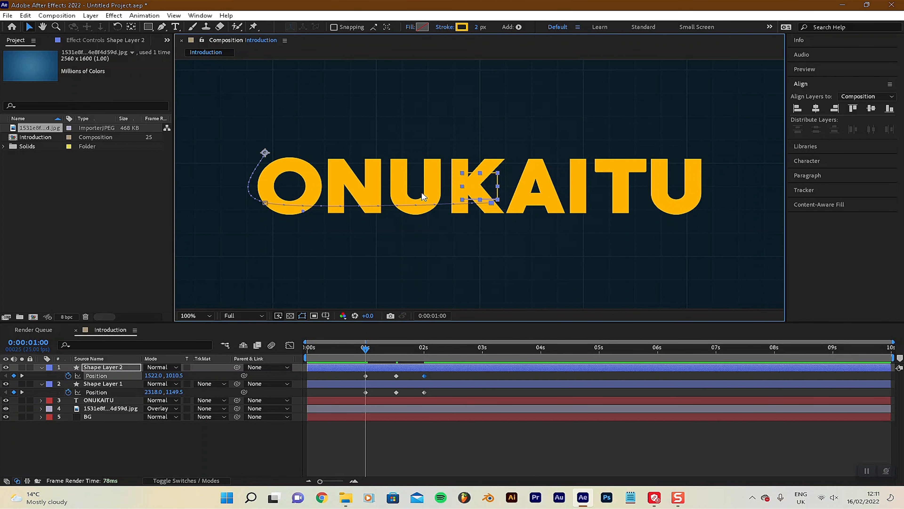
{"action": "left_click", "coordinate": [124, 366]}
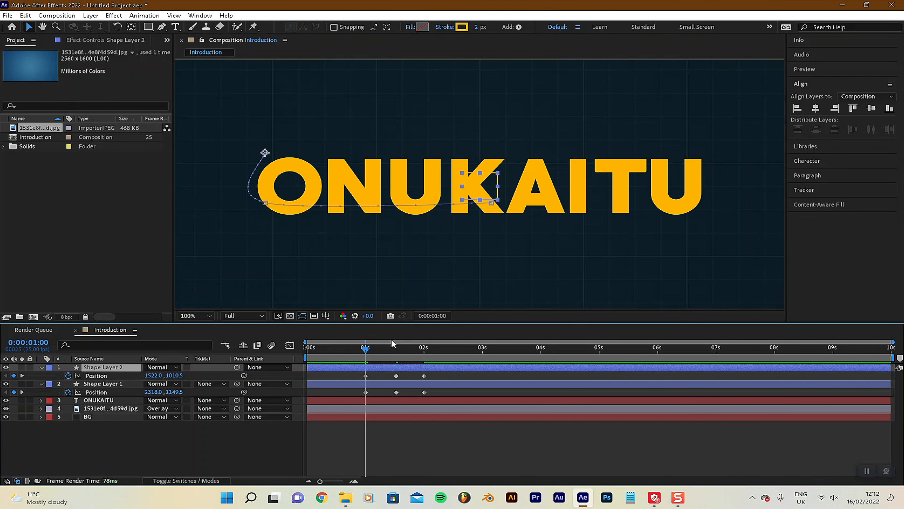
Set Shape Layer 2's Position keyframes at 0:00:01:00 and 0:00:01:13 to Linear spatial interpolation and accept the interpolation settings at 0:00:02:00
{"action": "left_click_drag", "start_coordinate": [368, 348], "coordinate": [399, 353]}
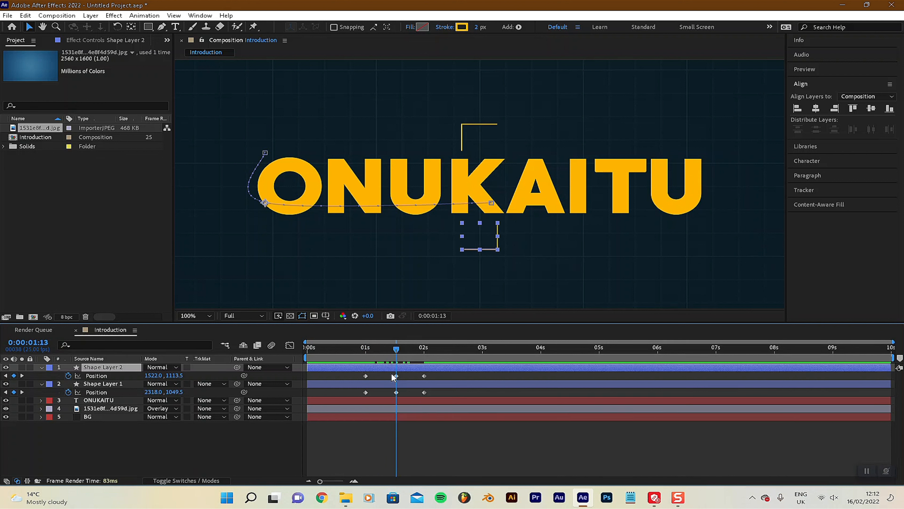
{"action": "right_click", "coordinate": [265, 153]}
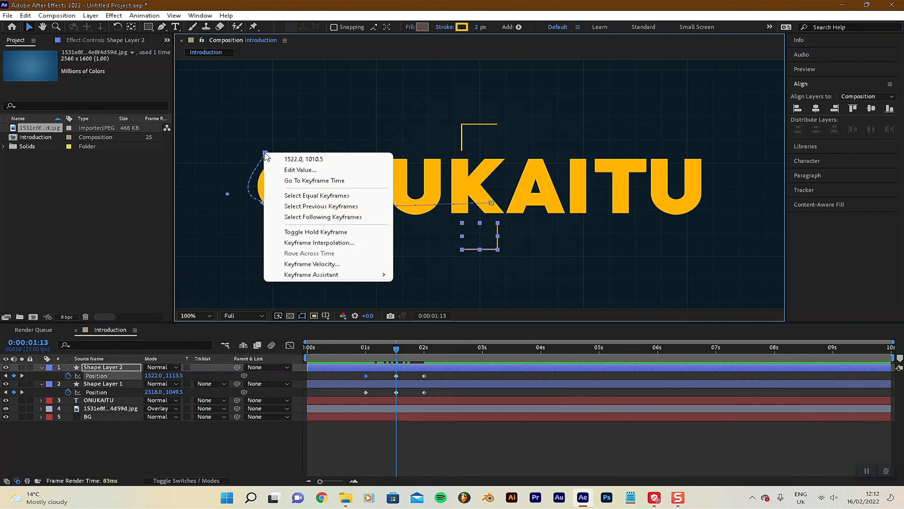
{"action": "left_click", "coordinate": [319, 243]}
{"action": "left_click", "coordinate": [484, 230]}
{"action": "left_click", "coordinate": [457, 253]}
{"action": "left_click", "coordinate": [455, 294]}
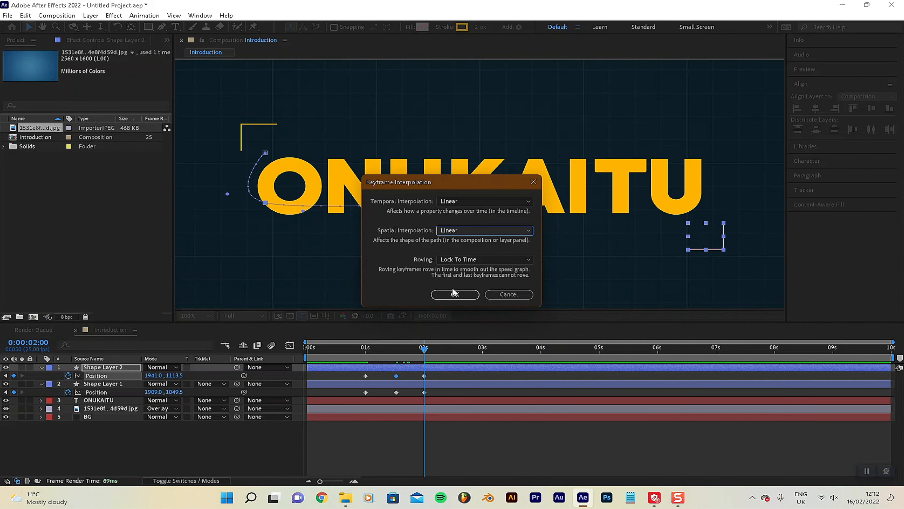
{"action": "left_click", "coordinate": [455, 294]}
{"action": "right_click", "coordinate": [424, 375]}
{"action": "left_click", "coordinate": [459, 335]}
{"action": "left_click", "coordinate": [455, 294]}
Set the spatial interpolation of Shape Layer 1's Position keyframe at 0:00:01:00 to Linear
{"action": "left_click", "coordinate": [367, 354]}
{"action": "left_click", "coordinate": [365, 392]}
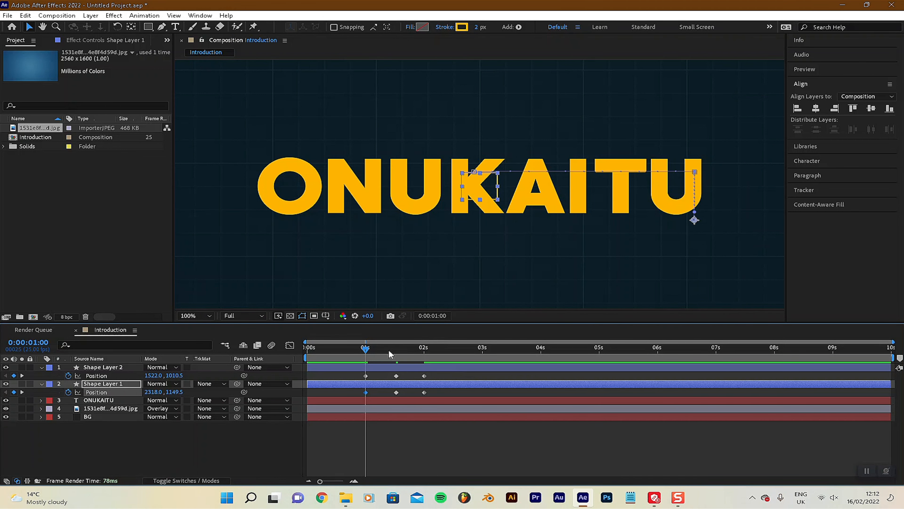
{"action": "right_click", "coordinate": [365, 392]}
{"action": "left_click", "coordinate": [405, 353]}
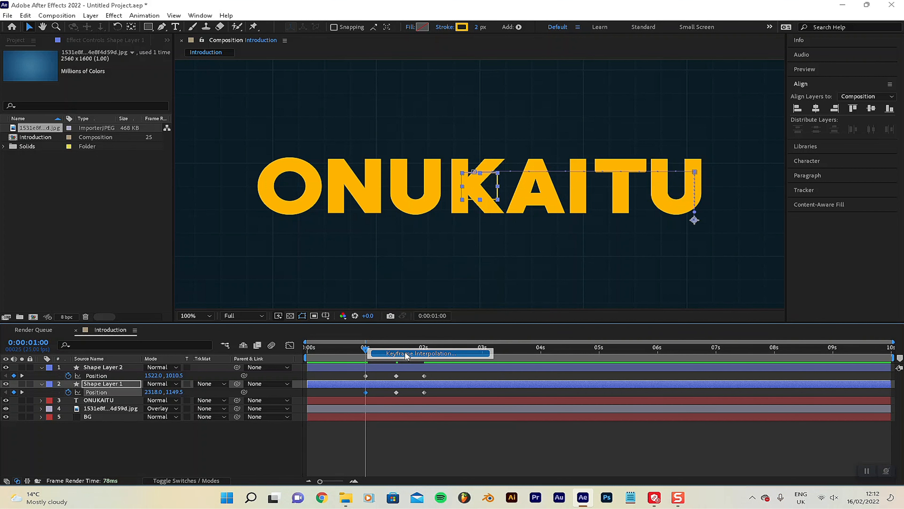
{"action": "left_click", "coordinate": [474, 229]}
{"action": "left_click", "coordinate": [466, 254]}
{"action": "left_click", "coordinate": [459, 293]}
Check the interpolation settings of Shape Layer 1's Position keyframe at 0:00:01:13 and accept them
{"action": "left_click_drag", "start_coordinate": [393, 351], "coordinate": [397, 351]}
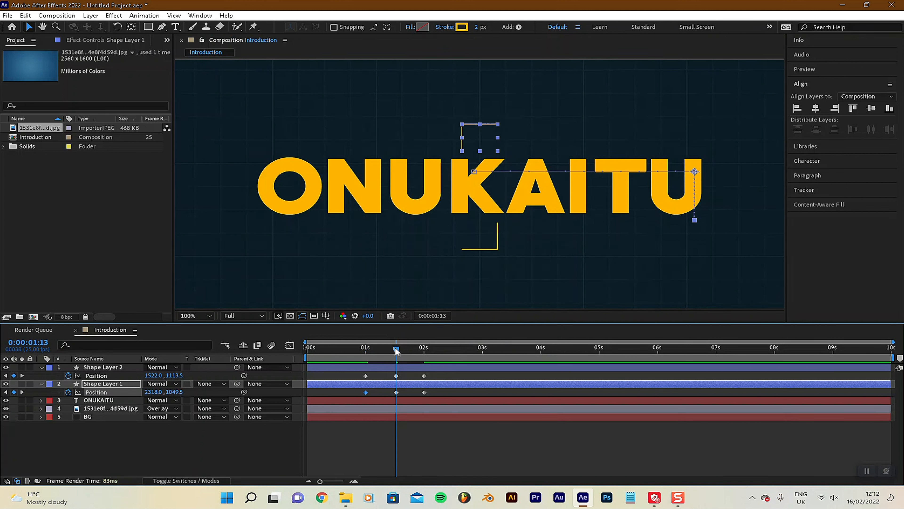
{"action": "right_click", "coordinate": [397, 392]}
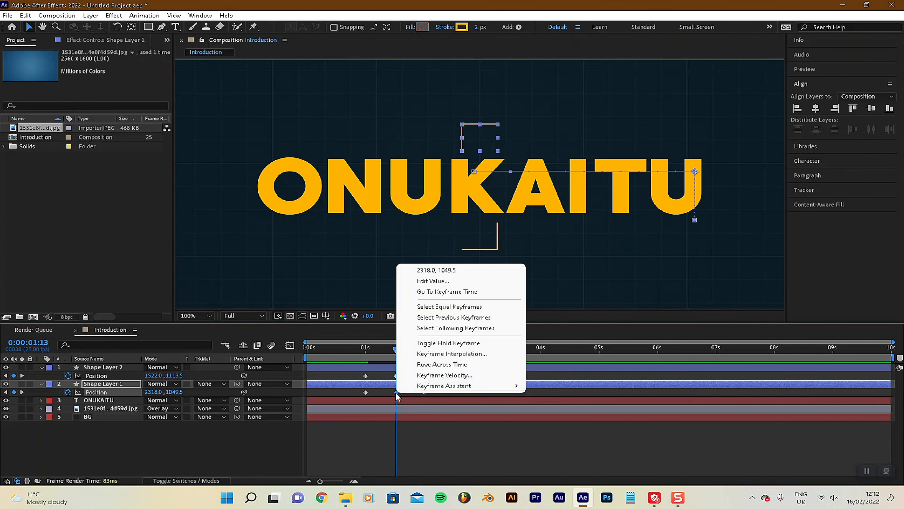
{"action": "left_click", "coordinate": [430, 352]}
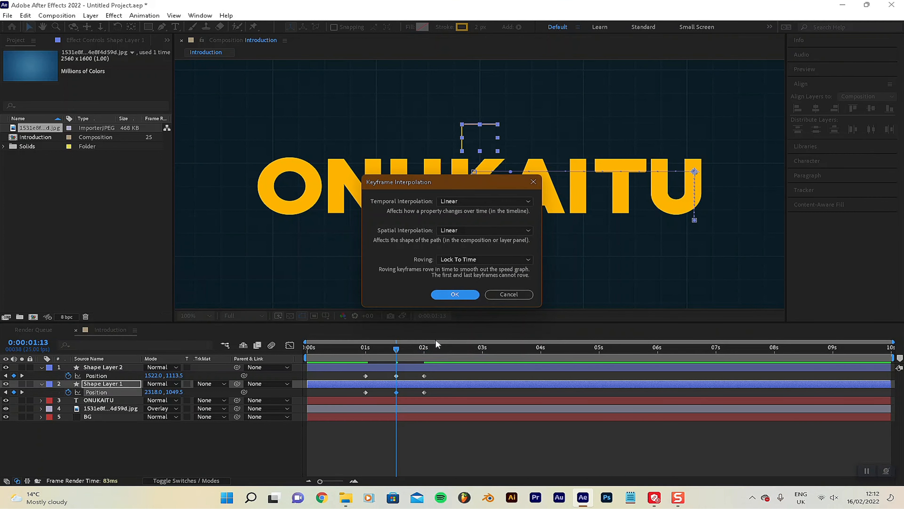
{"action": "left_click", "coordinate": [455, 294]}
Set the spatial interpolation of Shape Layer 1's Position keyframe at 0:00:02:00 to Linear and scrub through the bracket animation
{"action": "left_click_drag", "start_coordinate": [396, 348], "coordinate": [424, 346]}
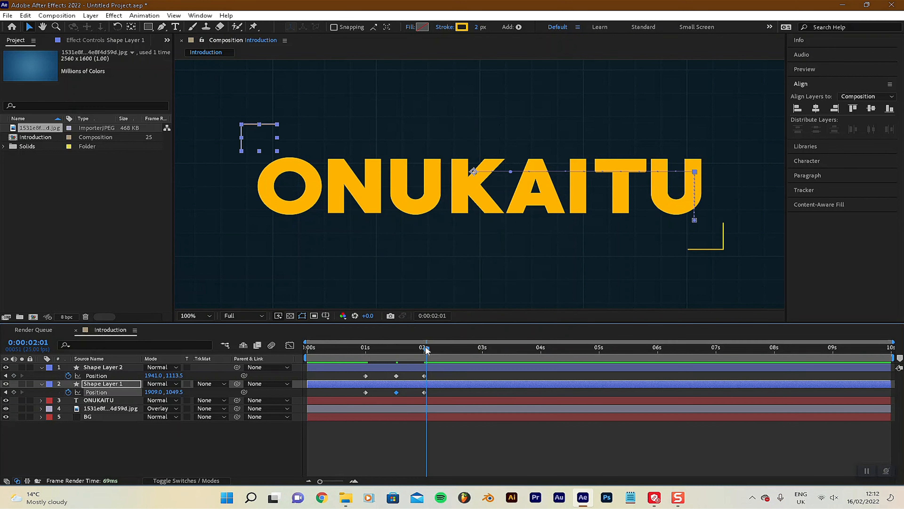
{"action": "right_click", "coordinate": [424, 392]}
{"action": "left_click", "coordinate": [452, 357]}
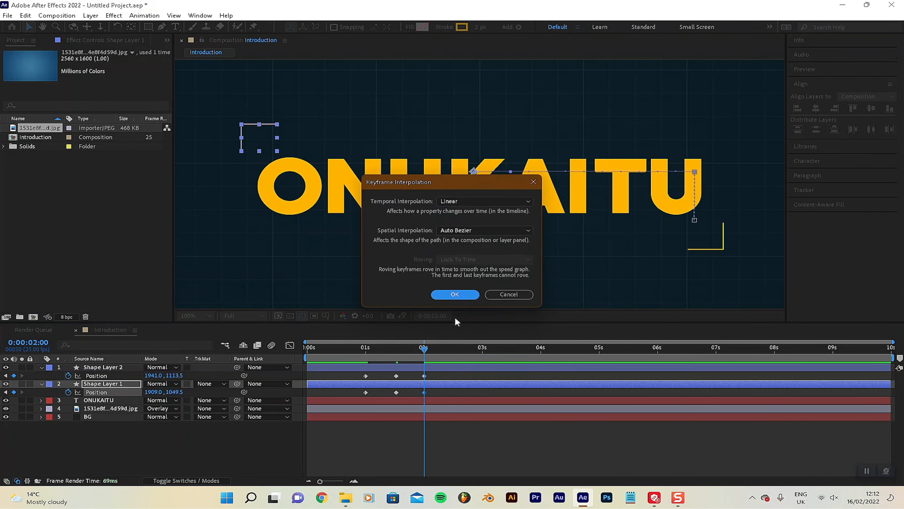
{"action": "left_click", "coordinate": [459, 230]}
{"action": "left_click", "coordinate": [458, 248]}
{"action": "left_click", "coordinate": [455, 294]}
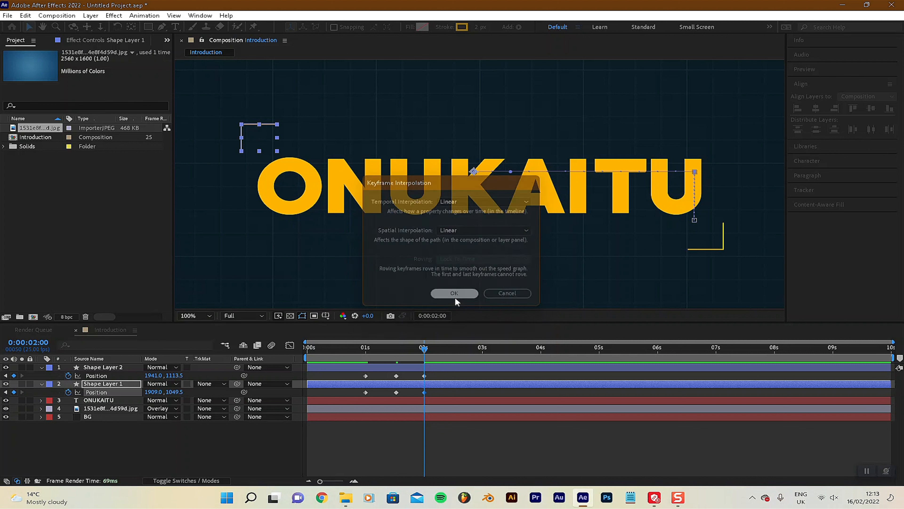
{"action": "left_click", "coordinate": [515, 449]}
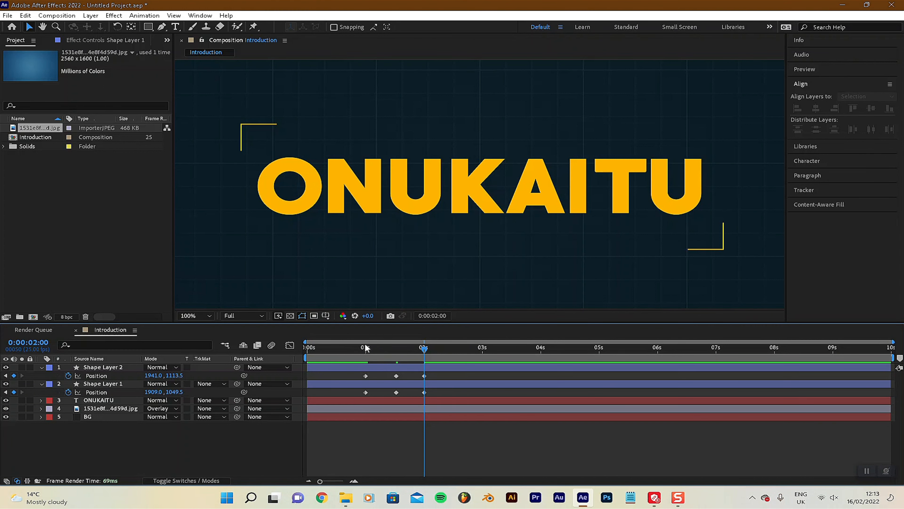
{"action": "left_click_drag", "start_coordinate": [365, 345], "coordinate": [440, 350]}
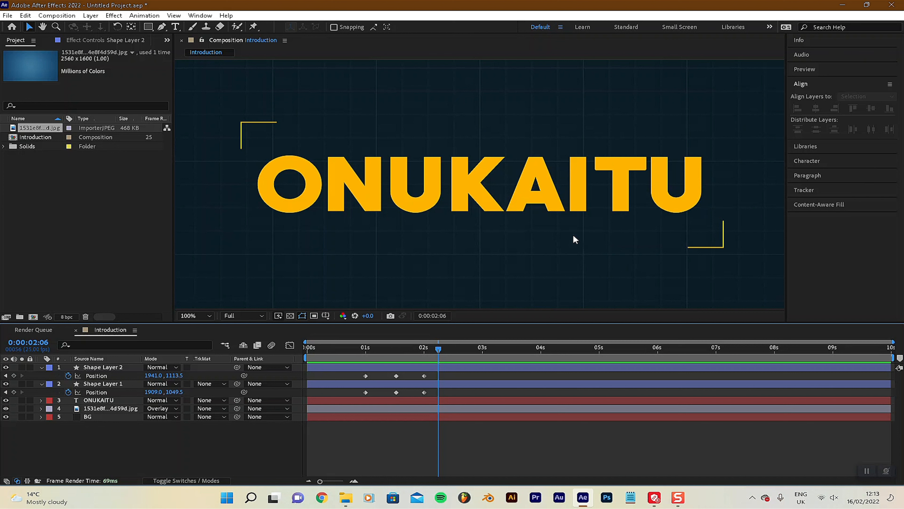
Trim the start of the ONUKAITU text layer to 0:00:01:13, in line with the brackets' middle keyframes
{"action": "left_click", "coordinate": [364, 348]}
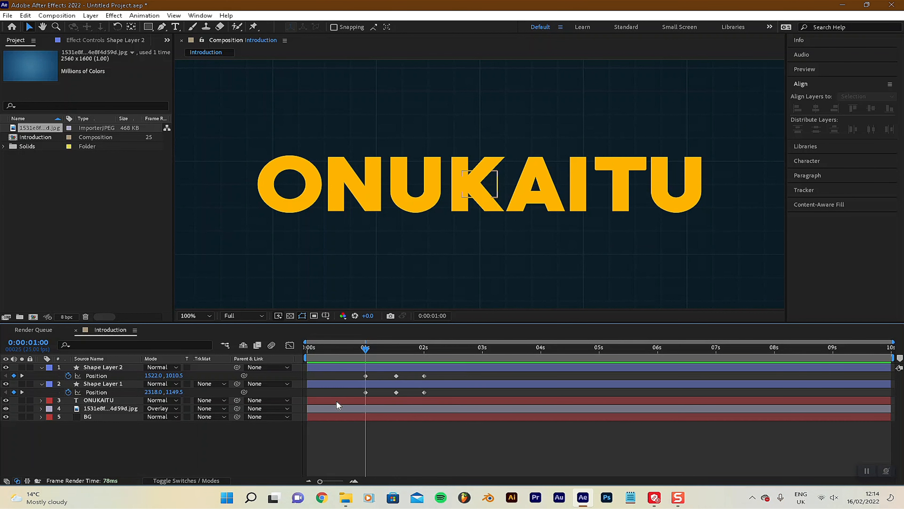
{"action": "left_click", "coordinate": [89, 401]}
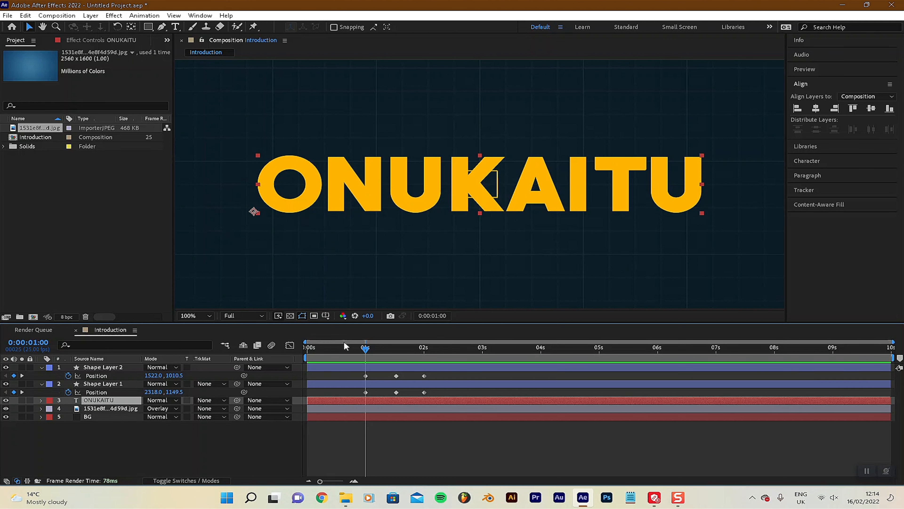
{"action": "left_click_drag", "start_coordinate": [365, 346], "coordinate": [397, 362]}
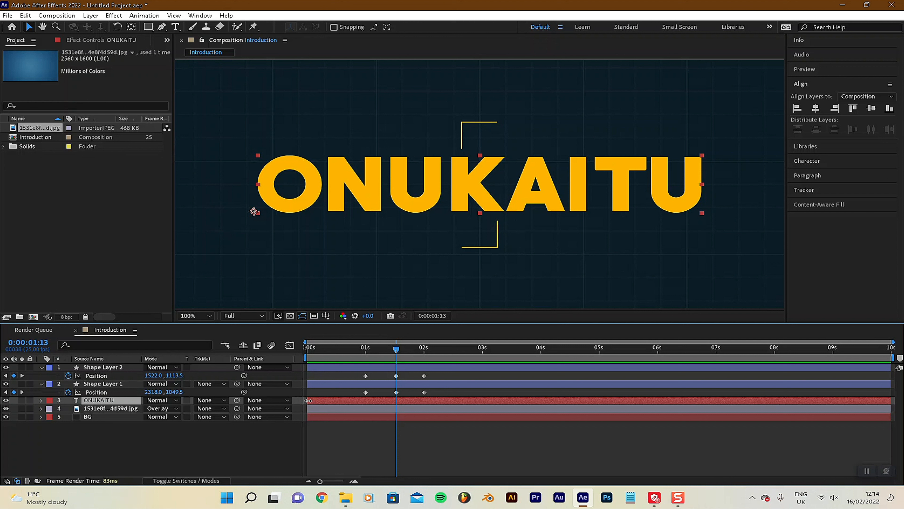
{"action": "left_click_drag", "start_coordinate": [309, 400], "coordinate": [397, 404]}
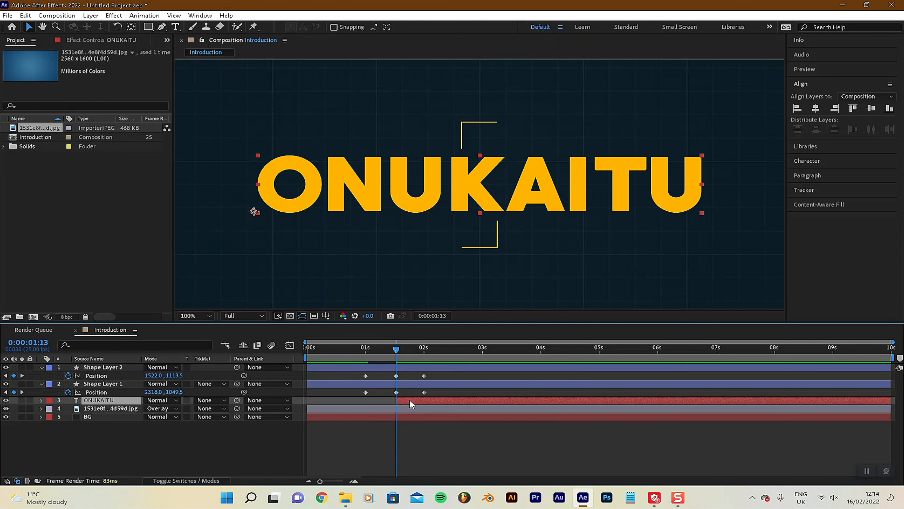
At 0:00:02:00, draw a rectangular mask on the ONUKAITU layer spanning both brackets' outer corners and add a Mask Path keyframe
{"action": "left_click", "coordinate": [392, 352]}
{"action": "left_click_drag", "start_coordinate": [392, 353], "coordinate": [426, 357]}
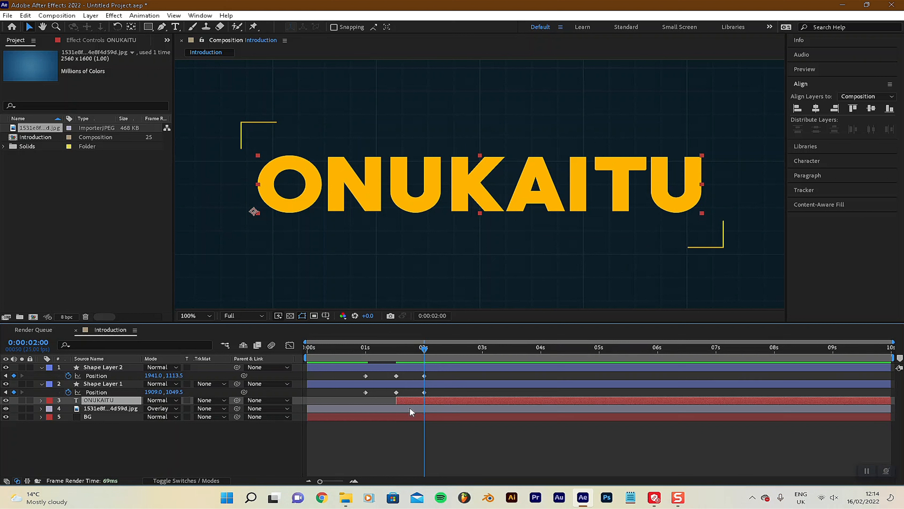
{"action": "left_click", "coordinate": [151, 26]}
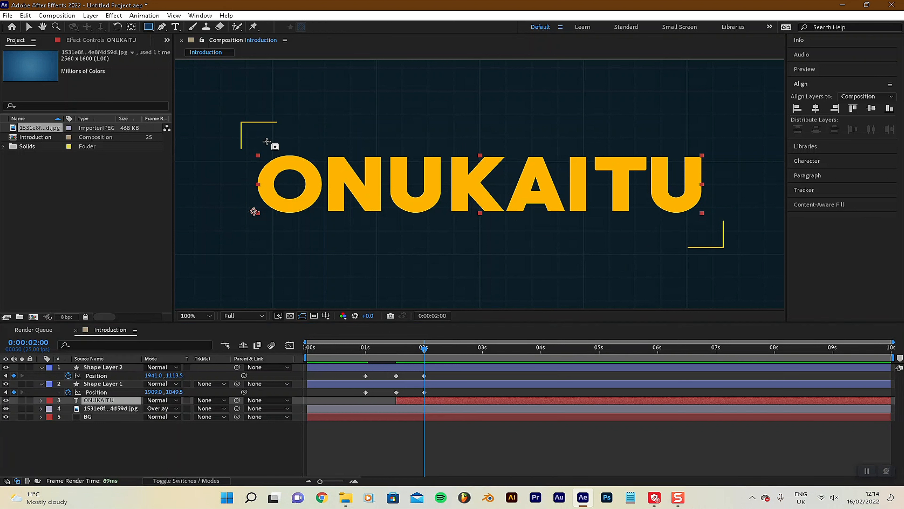
{"action": "left_click_drag", "start_coordinate": [241, 122], "coordinate": [582, 208]}
{"action": "mouse_move", "coordinate": [727, 238]}
{"action": "left_mouse_down"}
{"action": "mouse_move", "coordinate": [733, 258]}
{"action": "mouse_move", "coordinate": [741, 254]}
{"action": "mouse_move", "coordinate": [724, 238]}
{"action": "mouse_move", "coordinate": [723, 248]}
{"action": "left_mouse_up"}
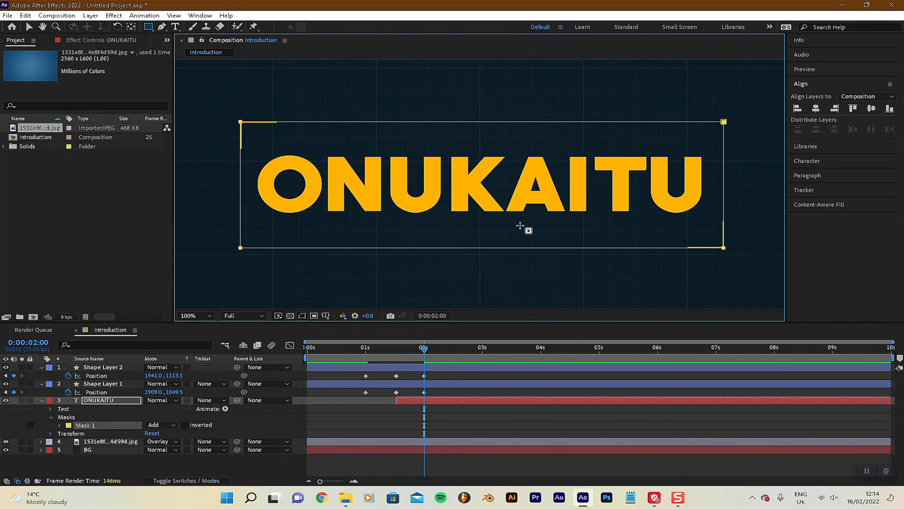
{"action": "left_click", "coordinate": [59, 425]}
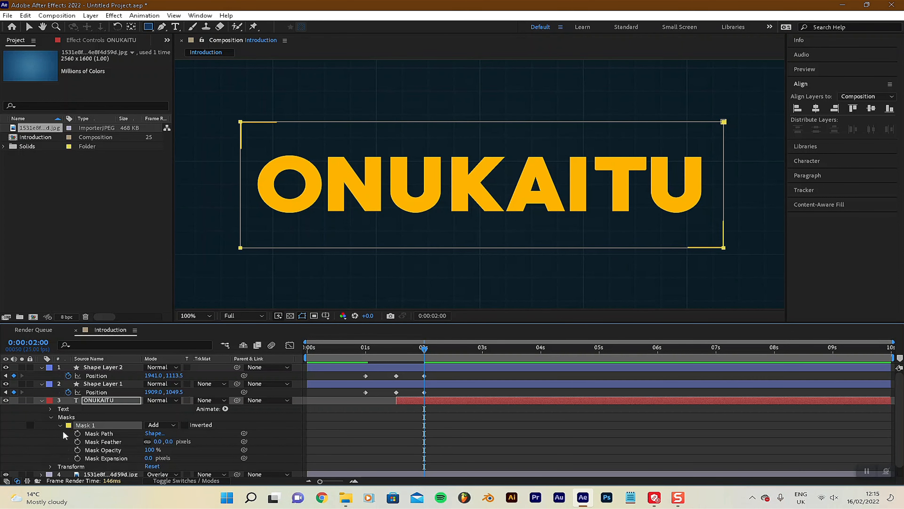
{"action": "left_click", "coordinate": [77, 433]}
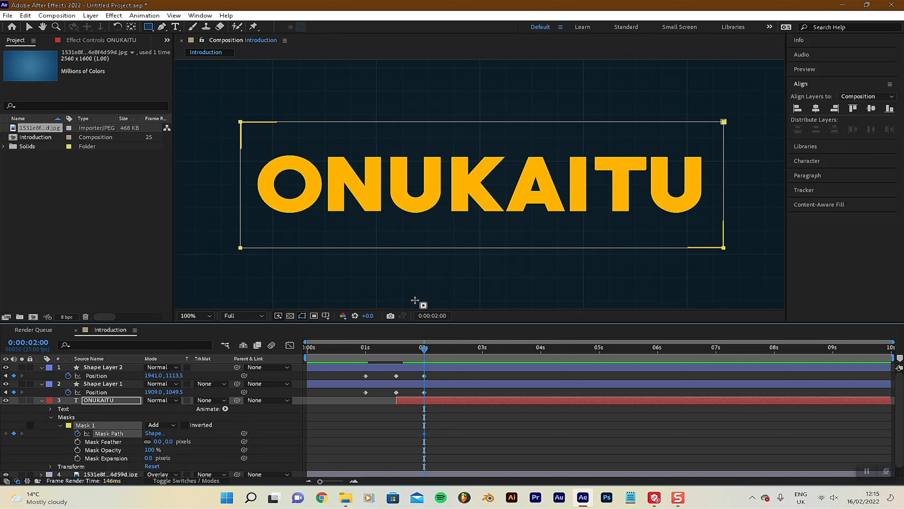
At 0:00:01:13, narrow the ONUKAITU mask by moving its four corner points to the brackets' edges around the letter K
{"action": "left_click", "coordinate": [399, 355]}
{"action": "left_click_drag", "start_coordinate": [399, 355], "coordinate": [396, 356]}
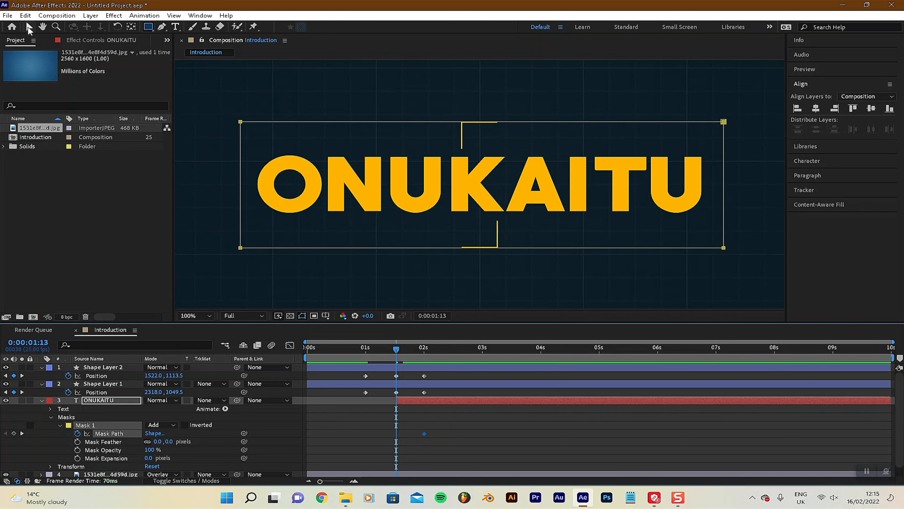
{"action": "left_click", "coordinate": [30, 28]}
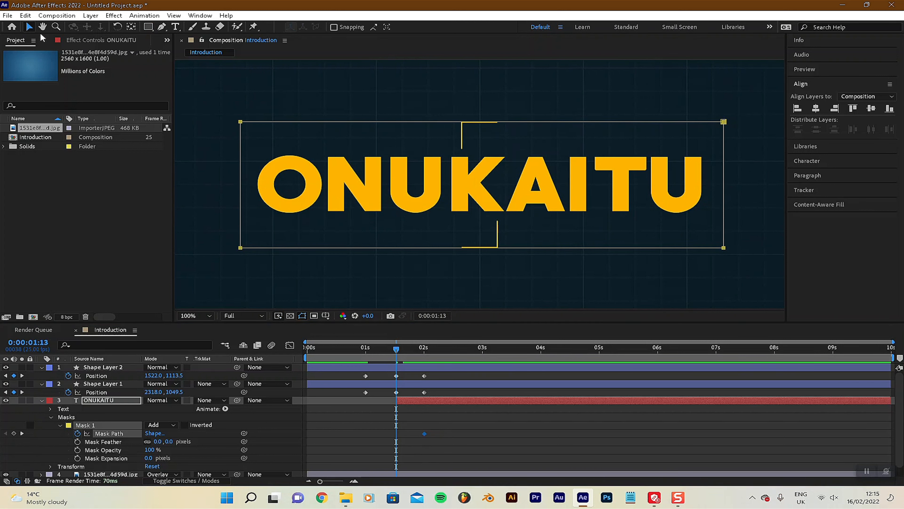
{"action": "left_click", "coordinate": [239, 82]}
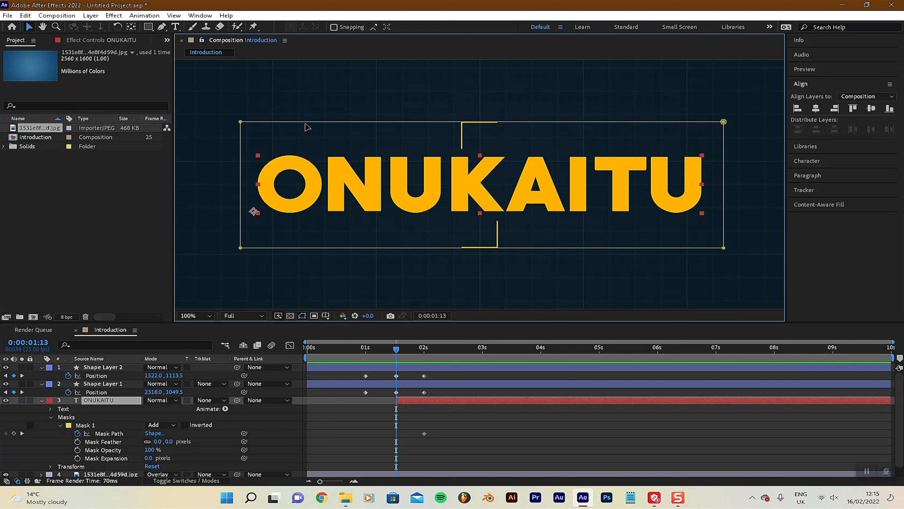
{"action": "left_click", "coordinate": [462, 122]}
{"action": "key", "text": "Delete"}
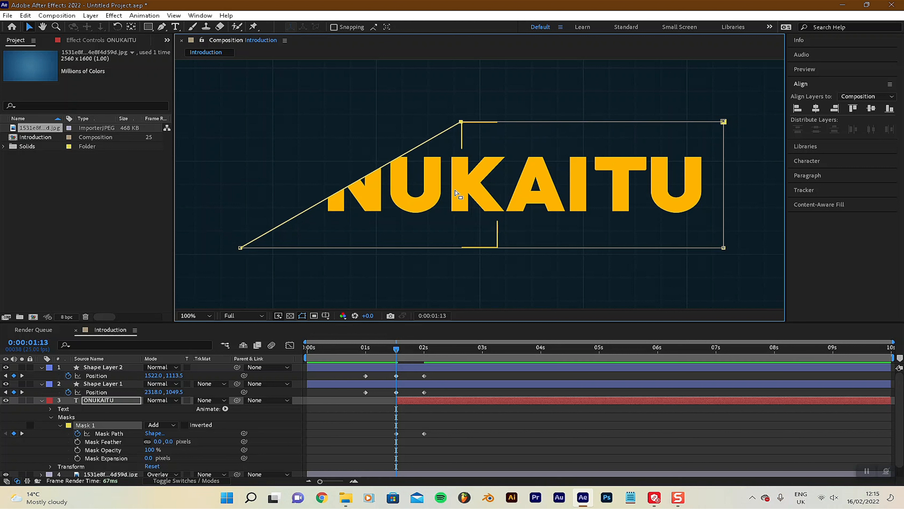
{"action": "left_click_drag", "start_coordinate": [461, 122], "coordinate": [462, 123]}
{"action": "left_click_drag", "start_coordinate": [240, 247], "coordinate": [461, 247]}
{"action": "left_click_drag", "start_coordinate": [723, 122], "coordinate": [495, 123]}
{"action": "left_click_drag", "start_coordinate": [724, 247], "coordinate": [494, 247]}
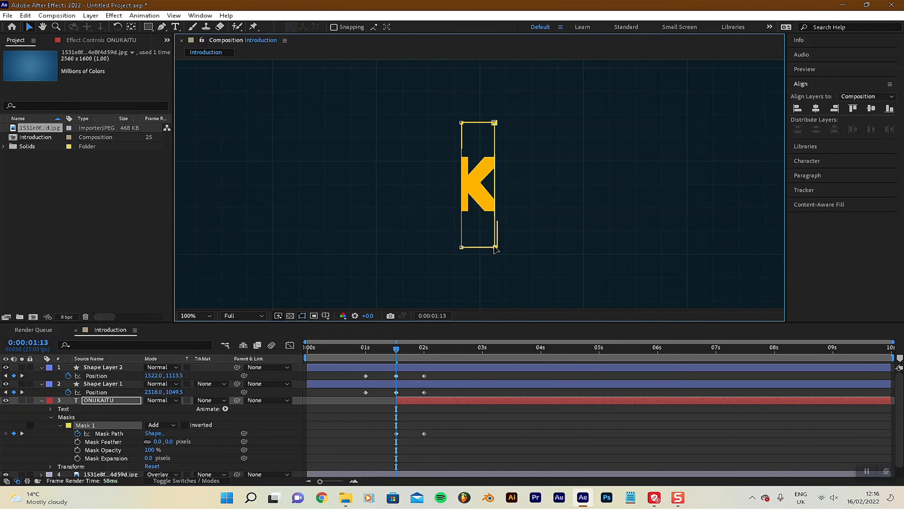
{"action": "left_click", "coordinate": [429, 217]}
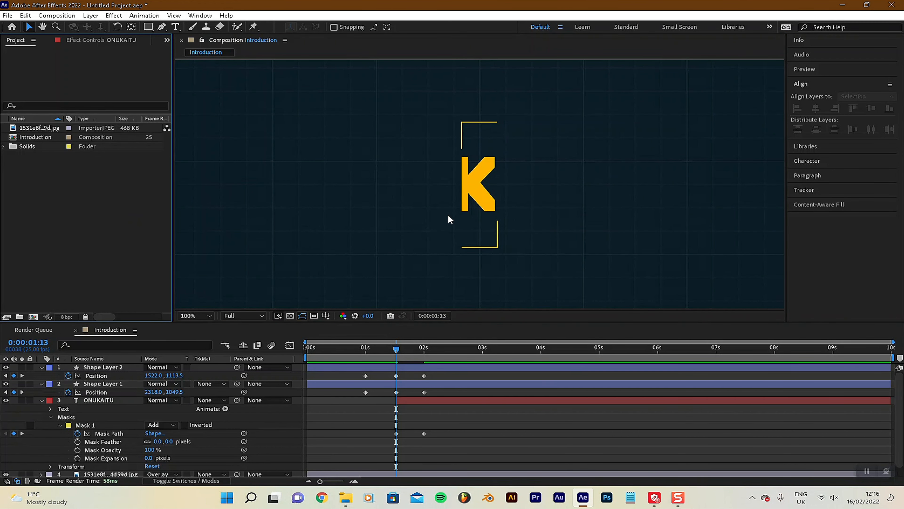
Preview the masked title reveal from about 0:00:00:22 to 0:00:02:07 with the whole composition in view
{"action": "left_click_drag", "start_coordinate": [399, 353], "coordinate": [359, 352]}
{"action": "scroll", "coordinate": [438, 299], "scroll_direction": "down", "scroll_amount": 3}
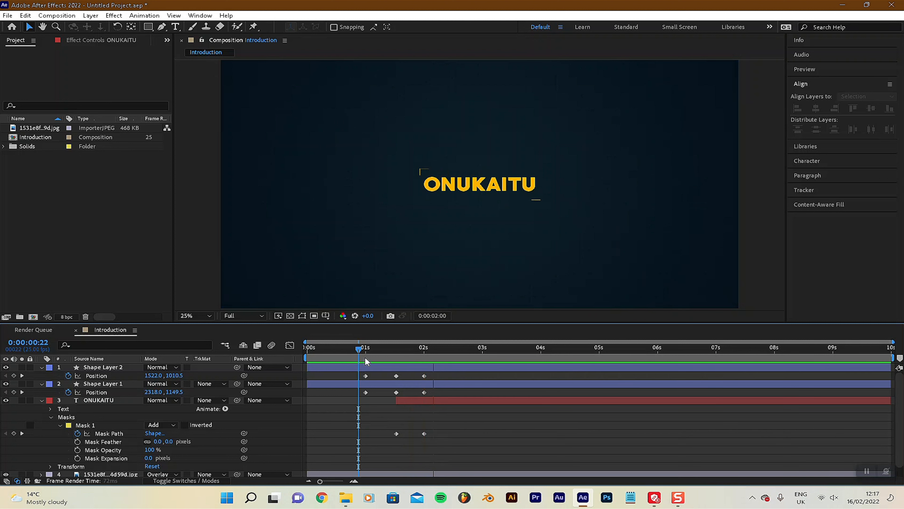
{"action": "left_click_drag", "start_coordinate": [363, 355], "coordinate": [441, 360]}
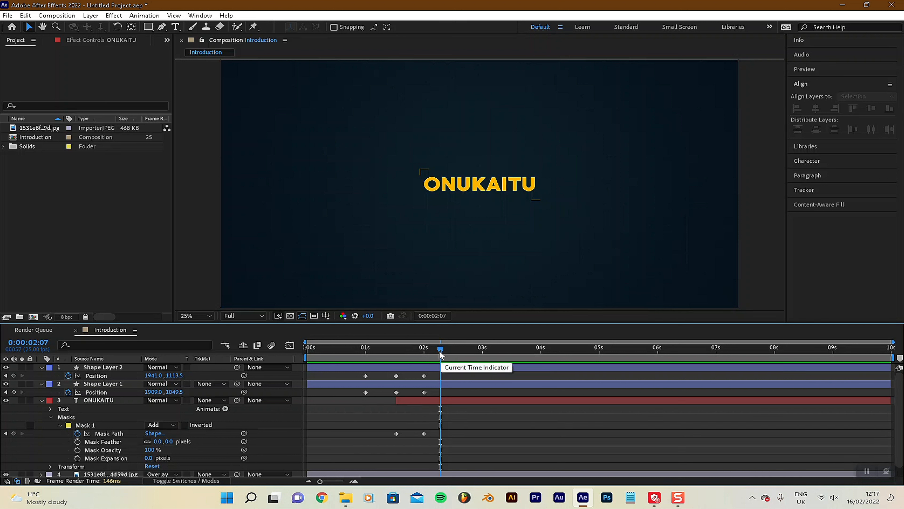
{"action": "left_click_drag", "start_coordinate": [441, 352], "coordinate": [423, 357]}
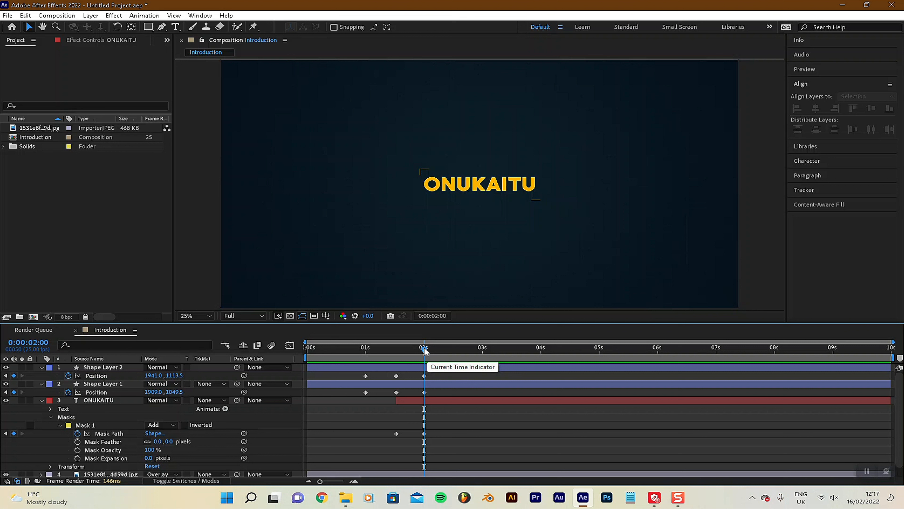
Copy Shape Layer 2's Position keyframe from 0:00:02:00 to 0:00:04:00
{"action": "left_click_drag", "start_coordinate": [424, 351], "coordinate": [540, 357]}
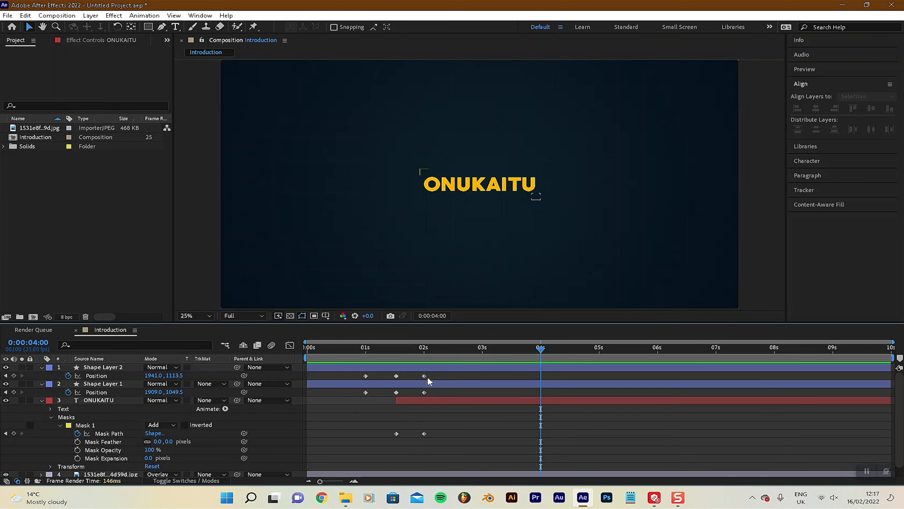
{"action": "mouse_move", "coordinate": [424, 376]}
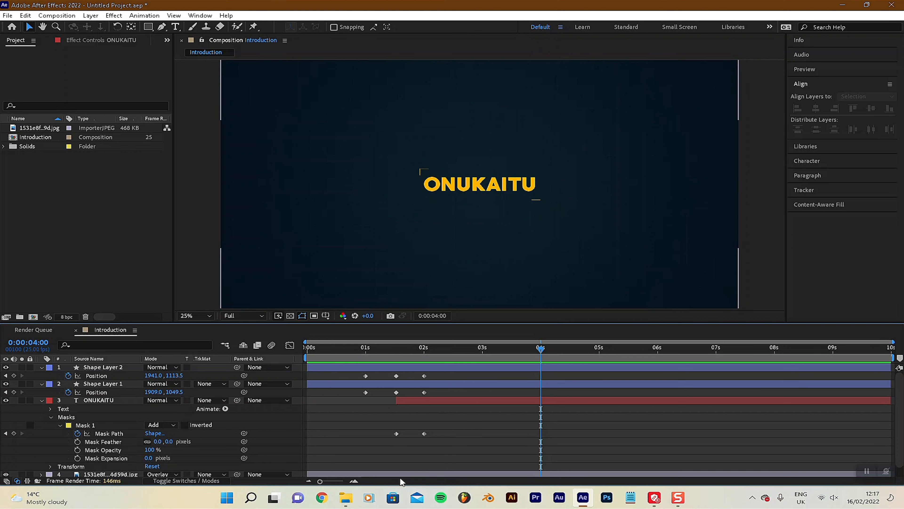
{"action": "left_click", "coordinate": [425, 375]}
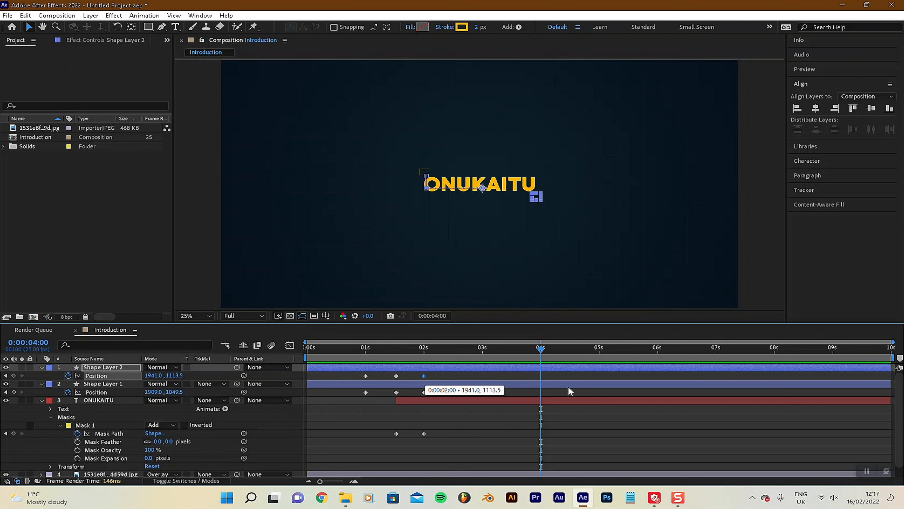
{"action": "key", "text": "ctrl+v"}
{"action": "left_click", "coordinate": [460, 376]}
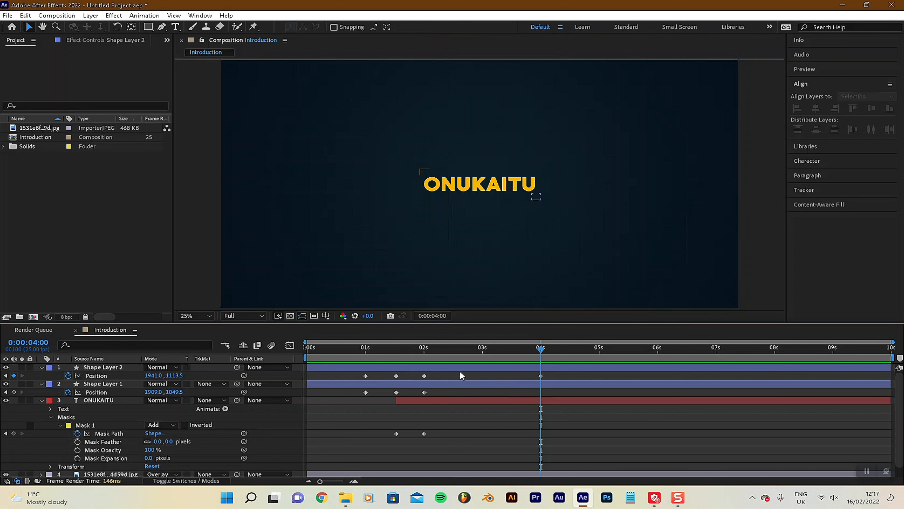
{"action": "left_click", "coordinate": [396, 376]}
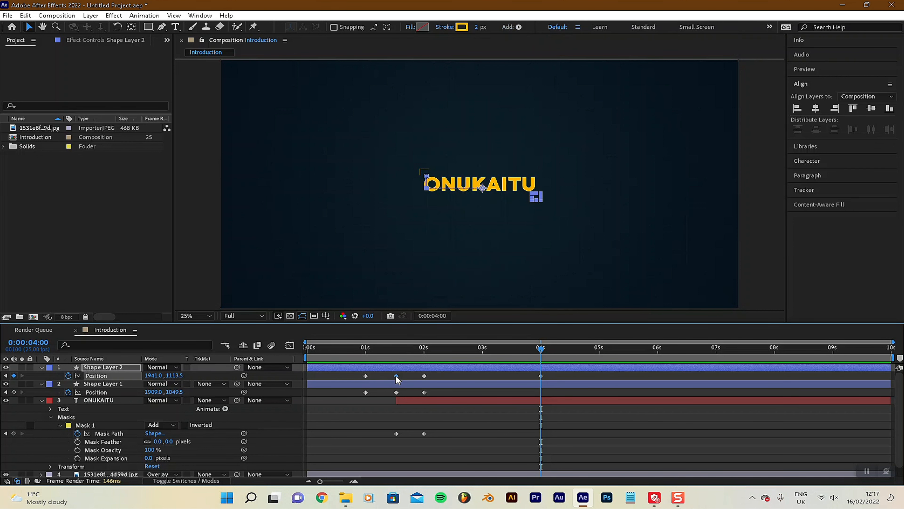
Copy Shape Layer 1's Position keyframe and the ONUKAITU Mask Path keyframe from 0:00:02:00 to 0:00:04:00
{"action": "left_click", "coordinate": [424, 392]}
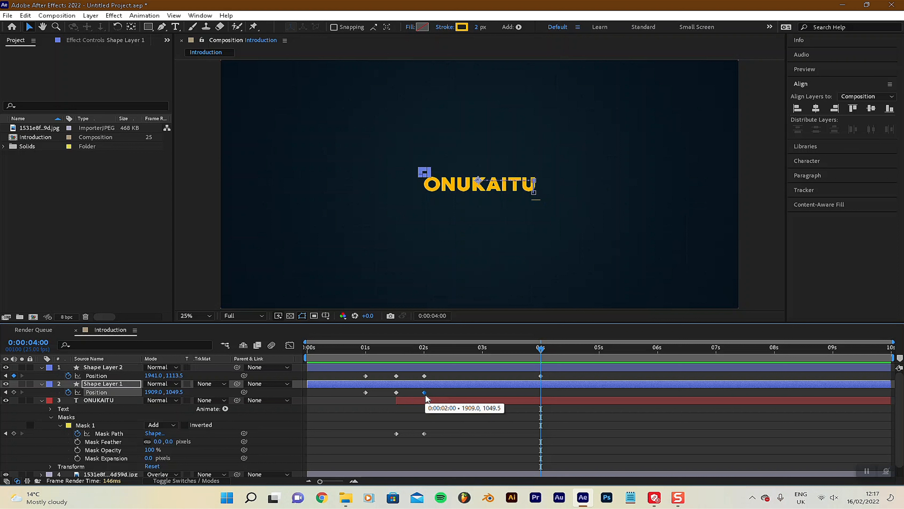
{"action": "key", "text": "ctrl+v"}
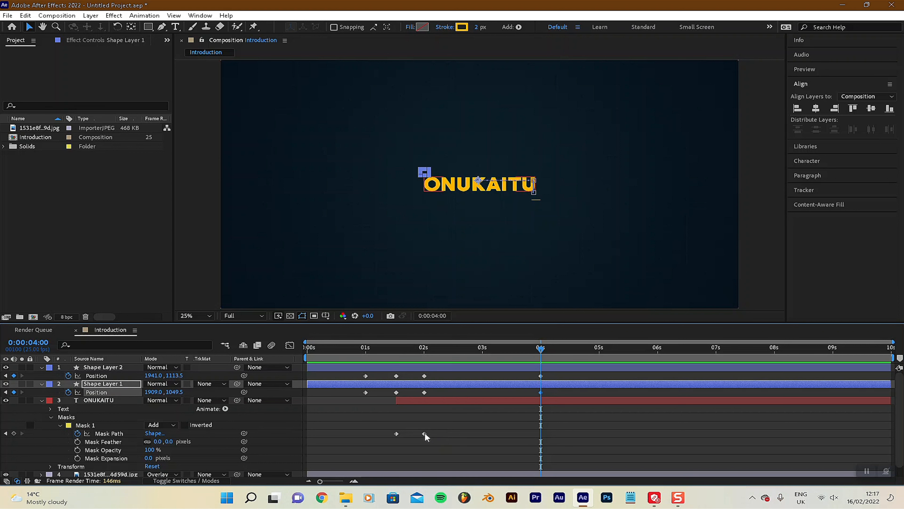
{"action": "left_click", "coordinate": [424, 433]}
{"action": "key", "text": "ctrl+v"}
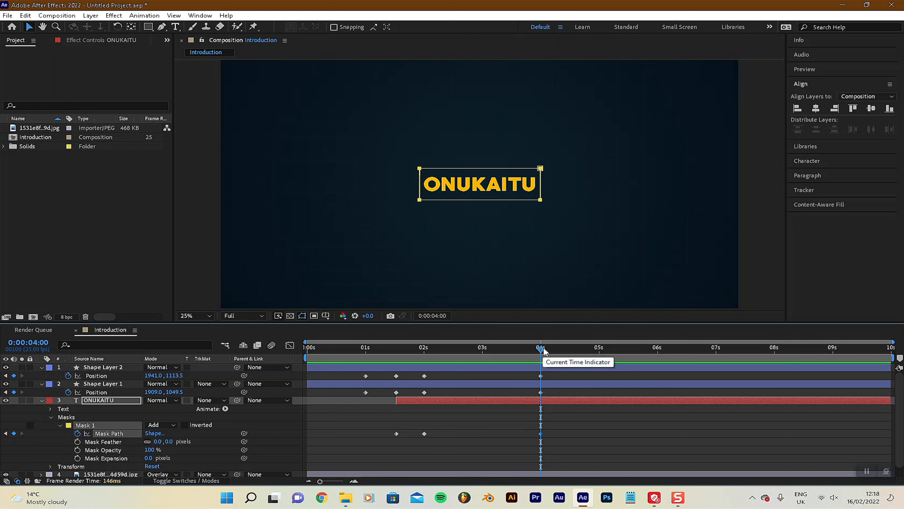
Copy the Position keyframes of Shape Layer 2 and Shape Layer 1 from 0:00:01:13 to 0:00:04:13
{"action": "left_click_drag", "start_coordinate": [542, 356], "coordinate": [572, 348]}
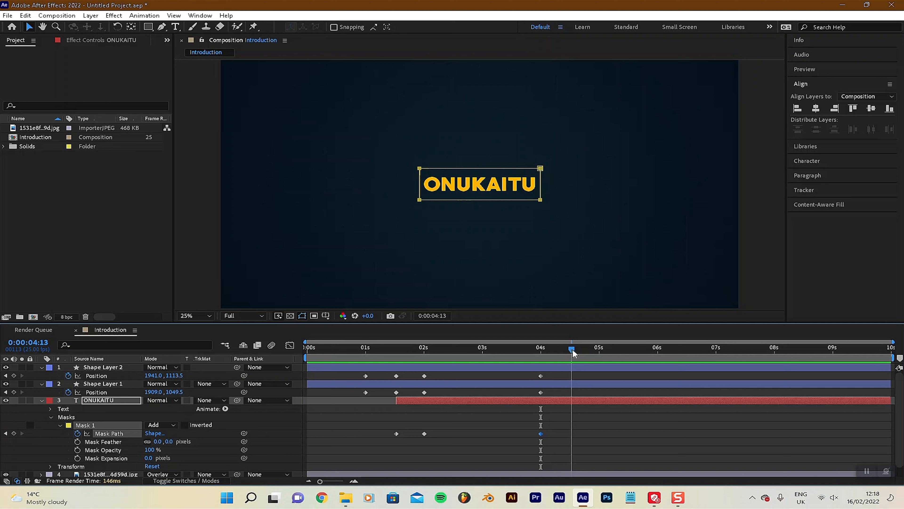
{"action": "left_click", "coordinate": [397, 376]}
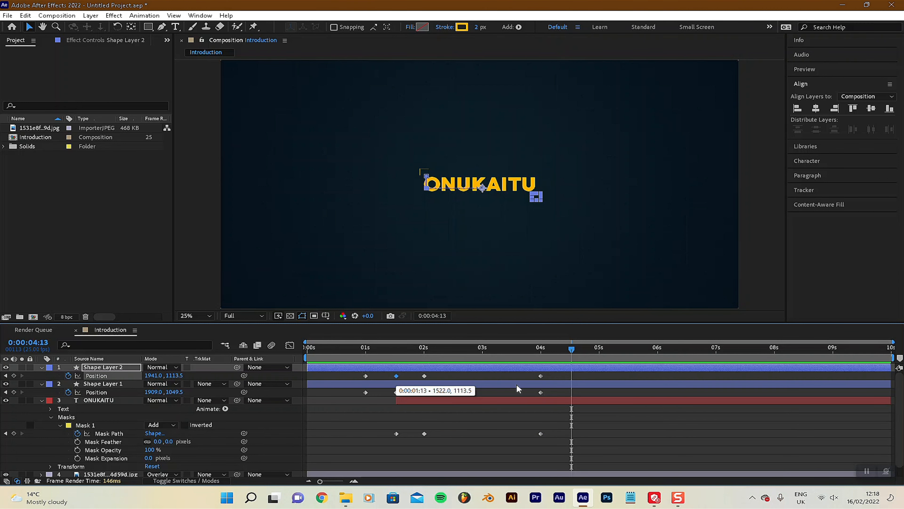
{"action": "key", "text": "ctrl+c"}
{"action": "key", "text": "ctrl+v"}
{"action": "left_click", "coordinate": [396, 392]}
{"action": "key", "text": "ctrl+c"}
{"action": "key", "text": "ctrl+v"}
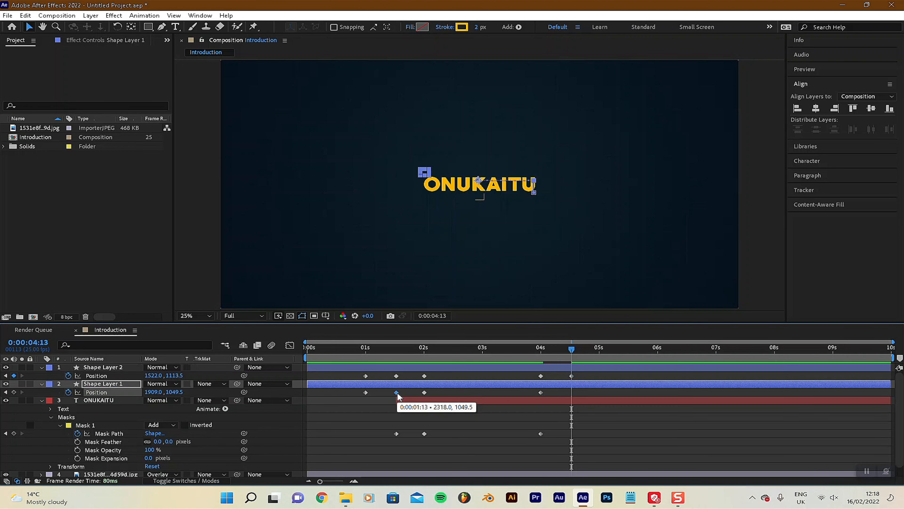
Copy the ONUKAITU Mask Path keyframe from 0:00:01:13 to 0:00:04:13
{"action": "left_click", "coordinate": [396, 433]}
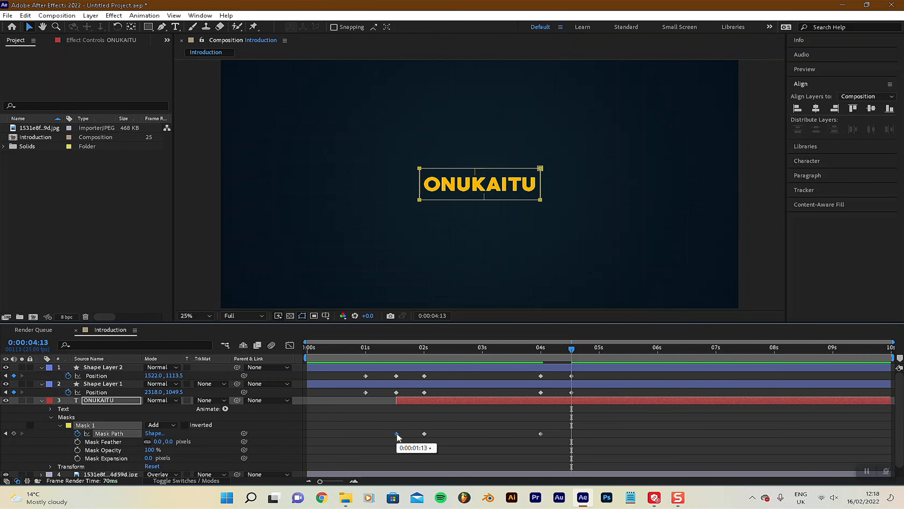
{"action": "key", "text": "ctrl+c"}
{"action": "key", "text": "ctrl+v"}
Copy the Position keyframes of Shape Layer 2 and Shape Layer 1 from 0:00:01:00 to 0:00:05:00
{"action": "left_click", "coordinate": [599, 350]}
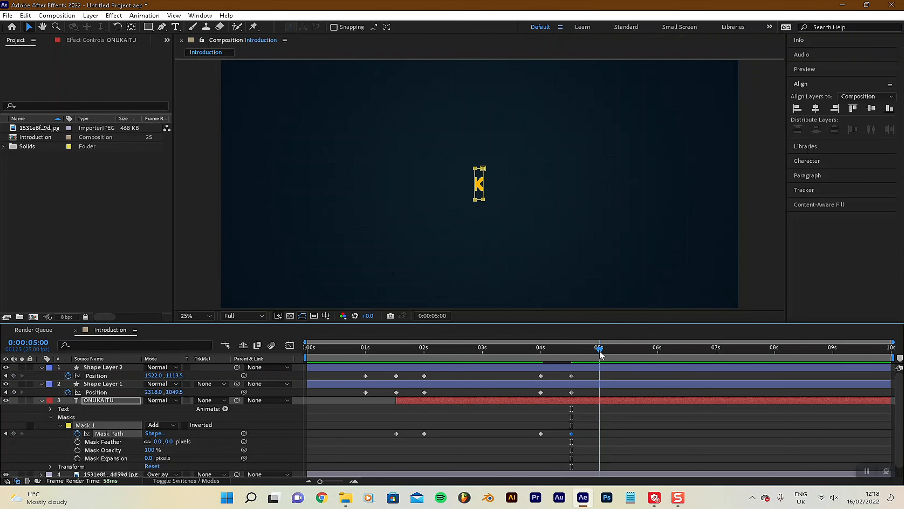
{"action": "left_click", "coordinate": [366, 375]}
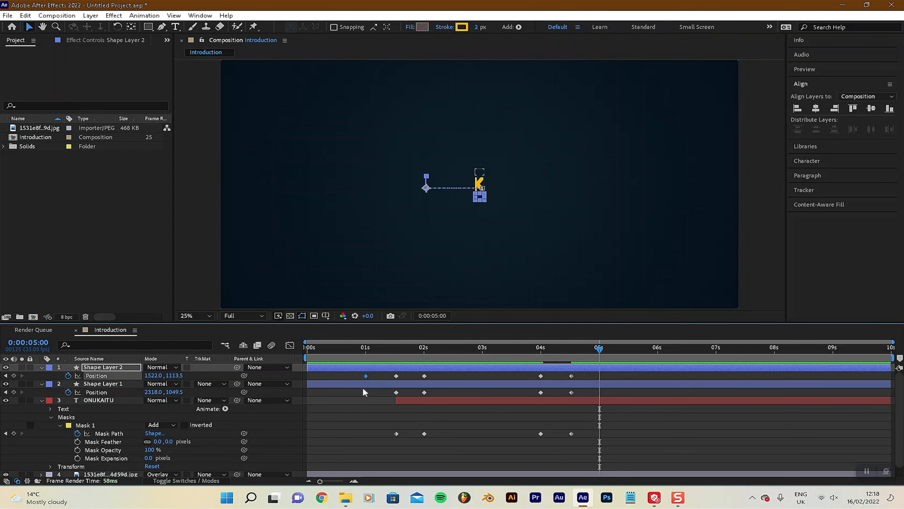
{"action": "key", "text": "ctrl+v"}
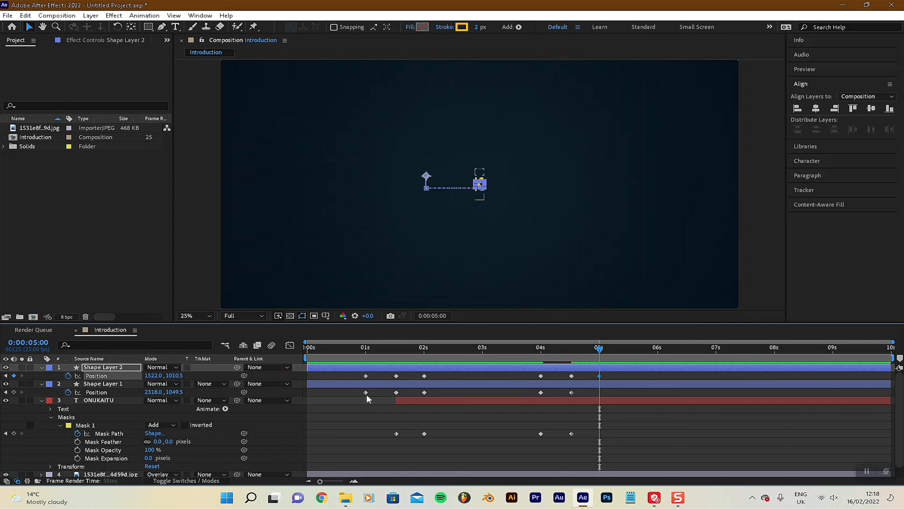
{"action": "left_click", "coordinate": [365, 392]}
{"action": "key", "text": "ctrl+c"}
{"action": "key", "text": "ctrl+v"}
Trim the end of the ONUKAITU layer to 0:00:04:13
{"action": "left_click_drag", "start_coordinate": [545, 351], "coordinate": [571, 358]}
{"action": "left_click", "coordinate": [574, 357]}
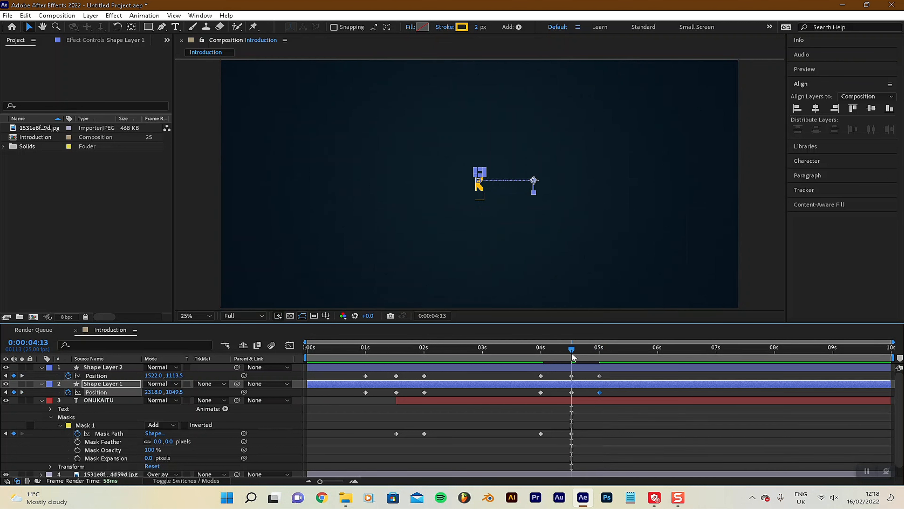
{"action": "left_click_drag", "start_coordinate": [890, 402], "coordinate": [572, 403]}
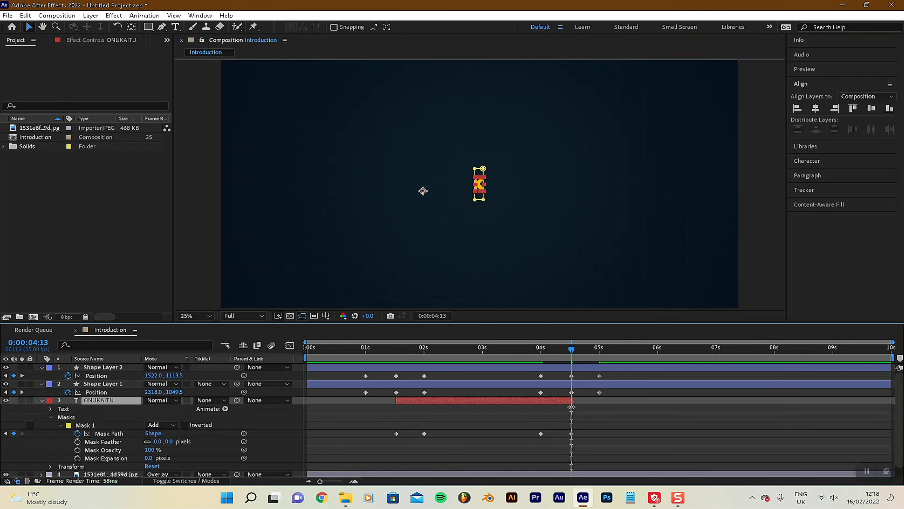
{"action": "mouse_move", "coordinate": [320, 481]}
{"action": "left_mouse_down"}
{"action": "mouse_move", "coordinate": [359, 477]}
{"action": "mouse_move", "coordinate": [312, 478]}
{"action": "left_mouse_up"}
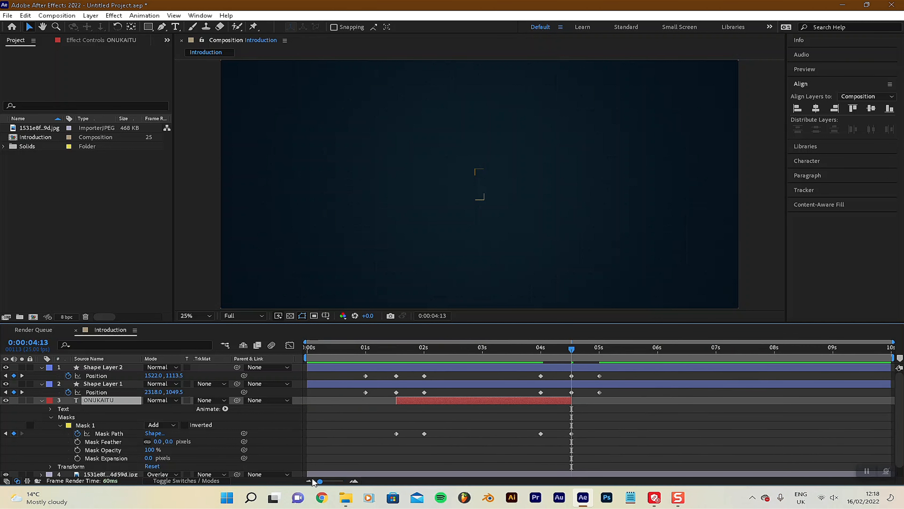
{"action": "left_click", "coordinate": [668, 449]}
Preview the title being hidden from about 0:00:03:17, and inspect the closed brackets up close at 0:00:05:04
{"action": "left_click_drag", "start_coordinate": [571, 353], "coordinate": [522, 367]}
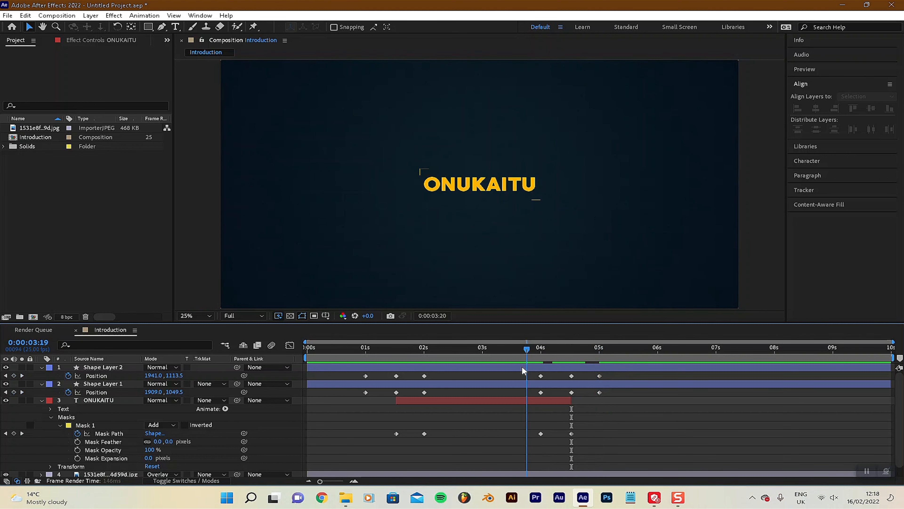
{"action": "key", "text": "space"}
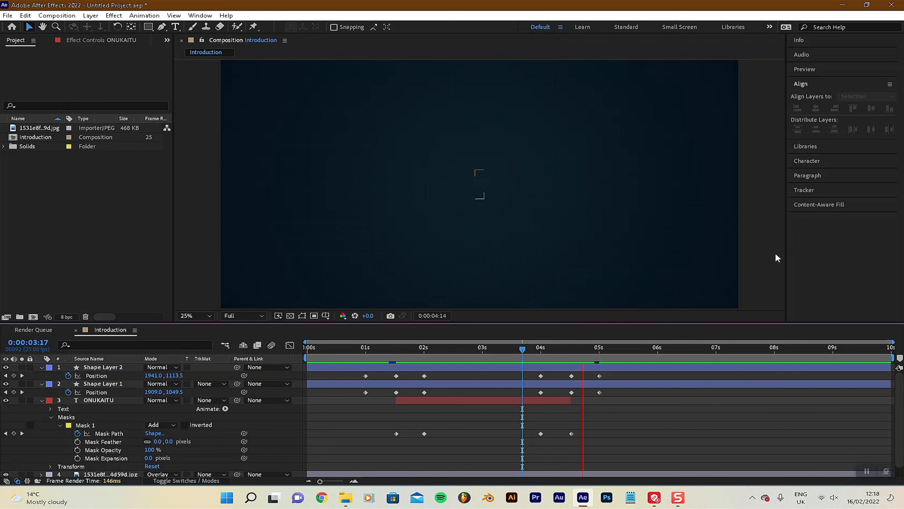
{"action": "left_click", "coordinate": [609, 353]}
{"action": "key", "text": "period"}
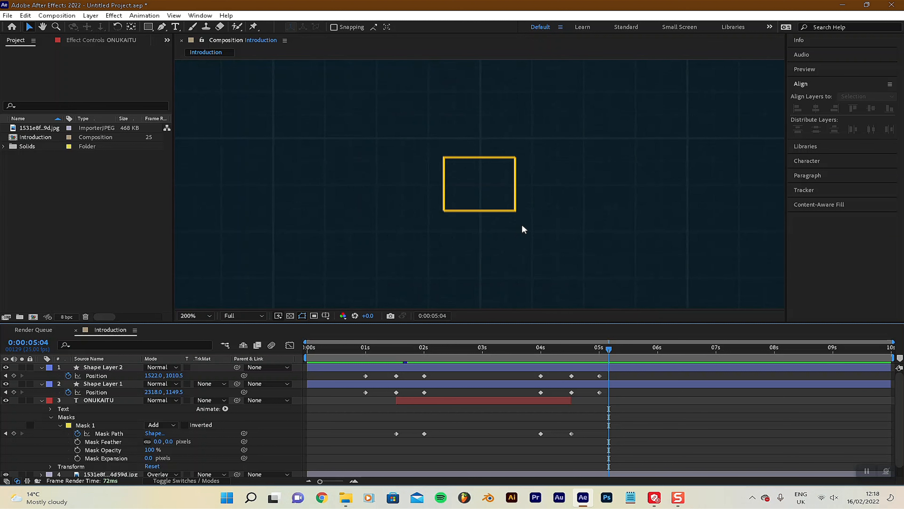
Return to 0:00:00:00 and collapse the properties of all layers in the timeline
{"action": "left_click_drag", "start_coordinate": [353, 349], "coordinate": [307, 349]}
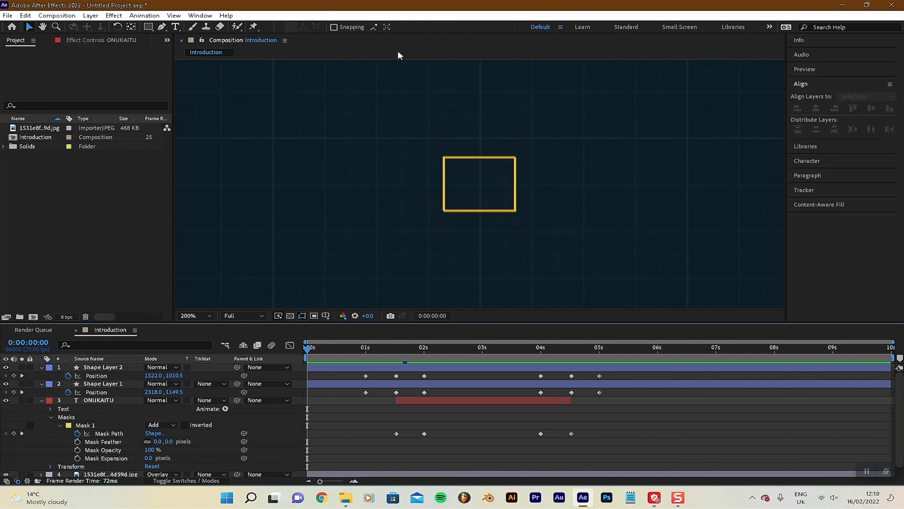
{"action": "left_click", "coordinate": [98, 367]}
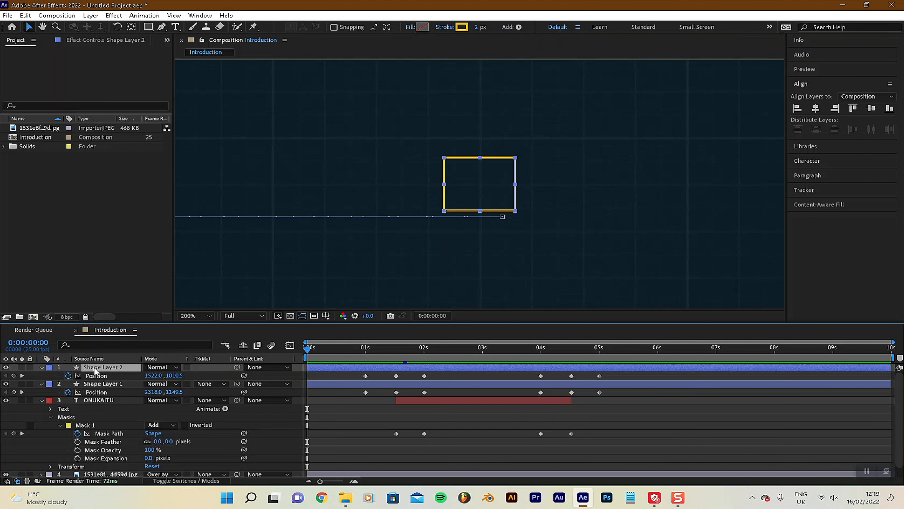
{"action": "key", "text": "ctrl+a"}
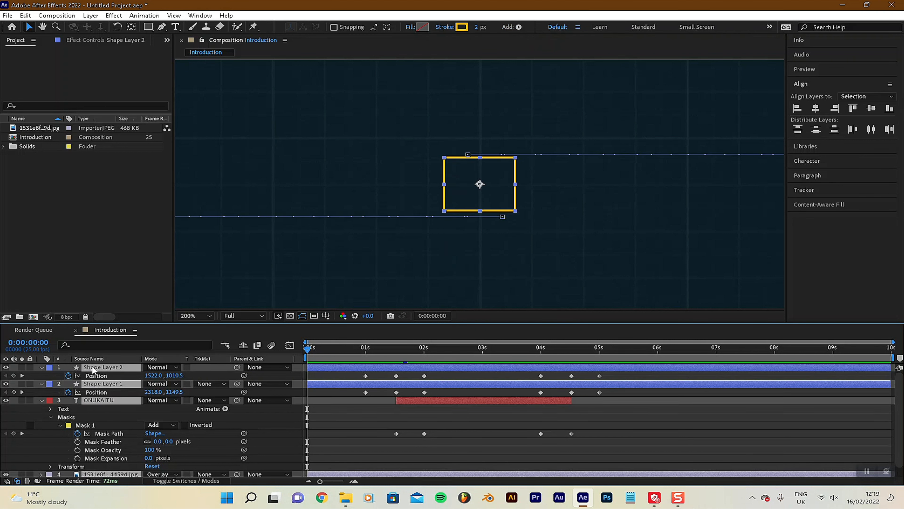
{"action": "left_click", "coordinate": [40, 367]}
{"action": "left_click", "coordinate": [117, 429]}
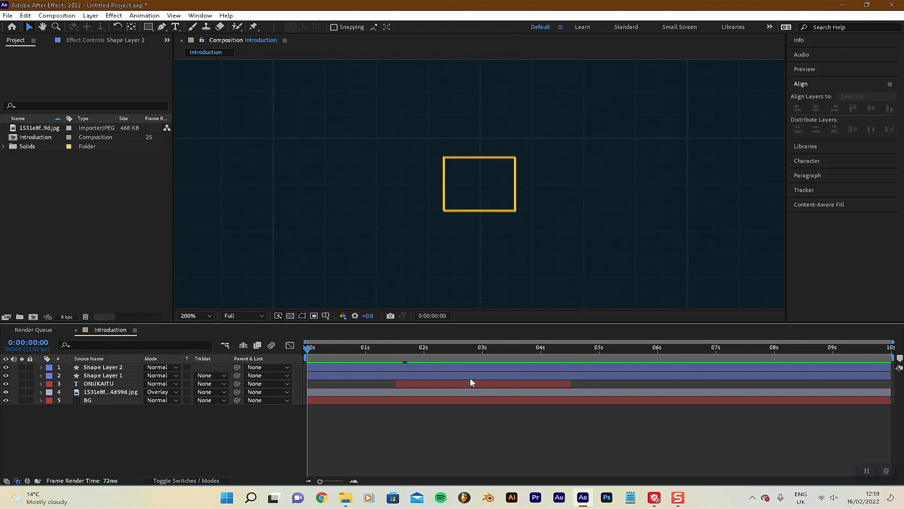
Reveal the modified properties of Shape Layer 2 and Shape Layer 1, and collapse their Shape 1 and Transform groups
{"action": "left_click", "coordinate": [107, 367]}
{"action": "left_click", "coordinate": [109, 374], "text": "shift"}
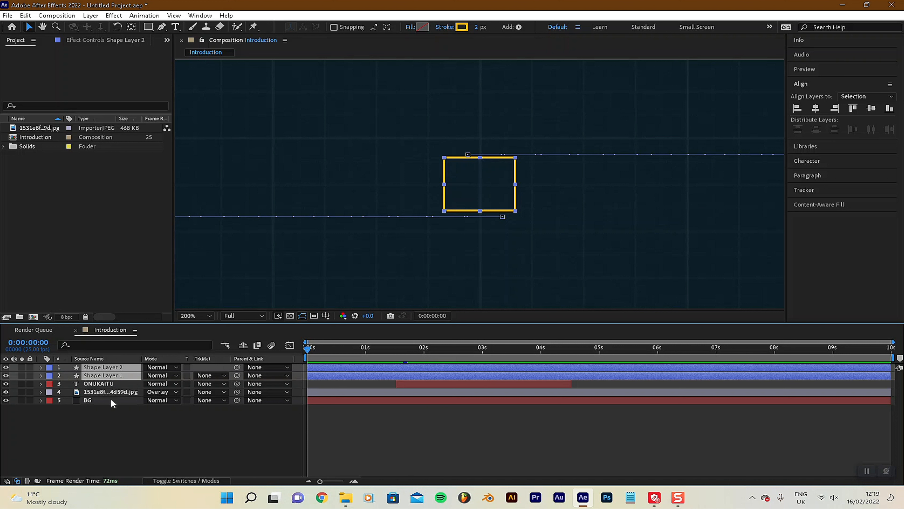
{"action": "key", "text": "u"}
{"action": "key", "text": "u"}
{"action": "key", "text": "u"}
{"action": "key", "text": "u"}
{"action": "key", "text": "u"}
{"action": "key", "text": "u"}
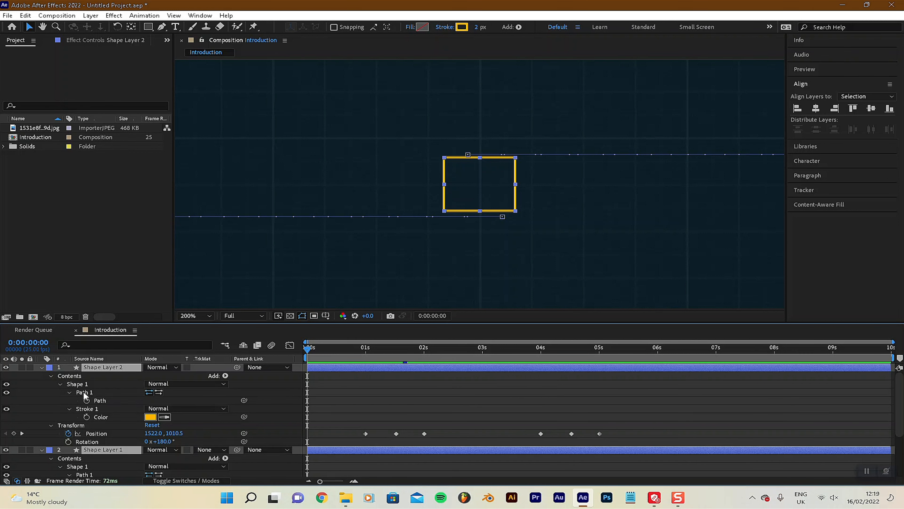
{"action": "left_click", "coordinate": [59, 384]}
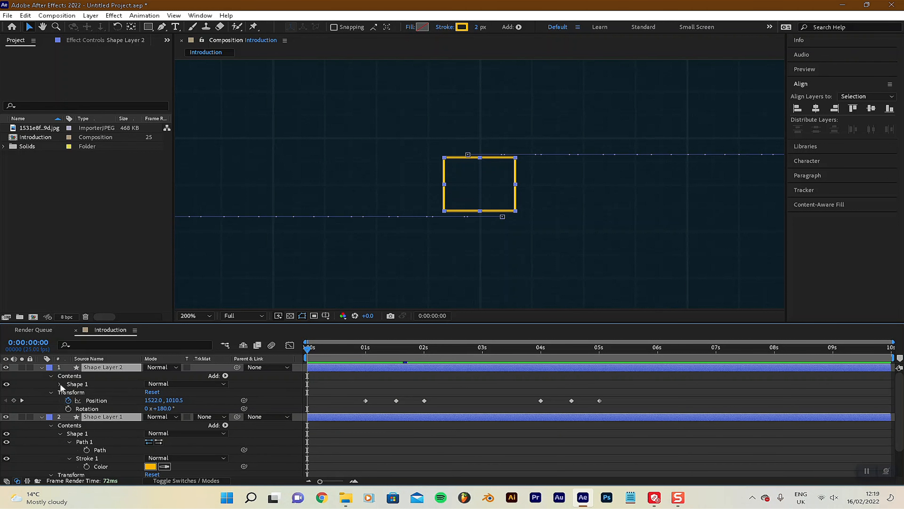
{"action": "left_click", "coordinate": [51, 392]}
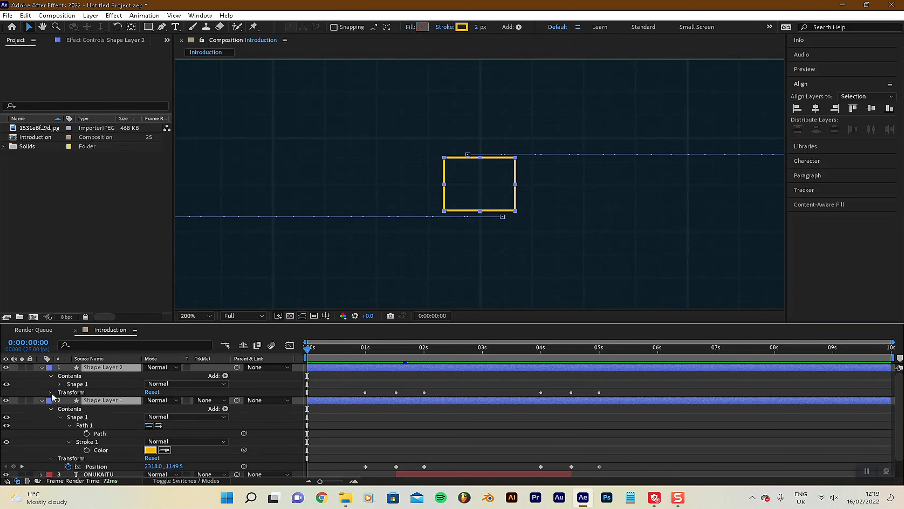
{"action": "left_click", "coordinate": [61, 416]}
{"action": "left_click", "coordinate": [51, 425]}
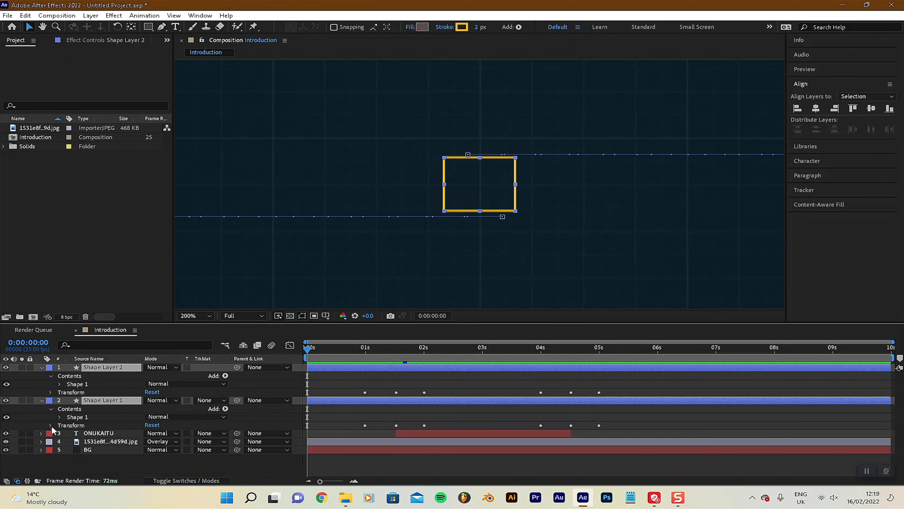
Expand the Shape 1 group of both shape layers to look through their path and stroke settings
{"action": "left_click", "coordinate": [59, 383]}
{"action": "scroll", "coordinate": [48, 396], "scroll_direction": "down", "scroll_amount": 2}
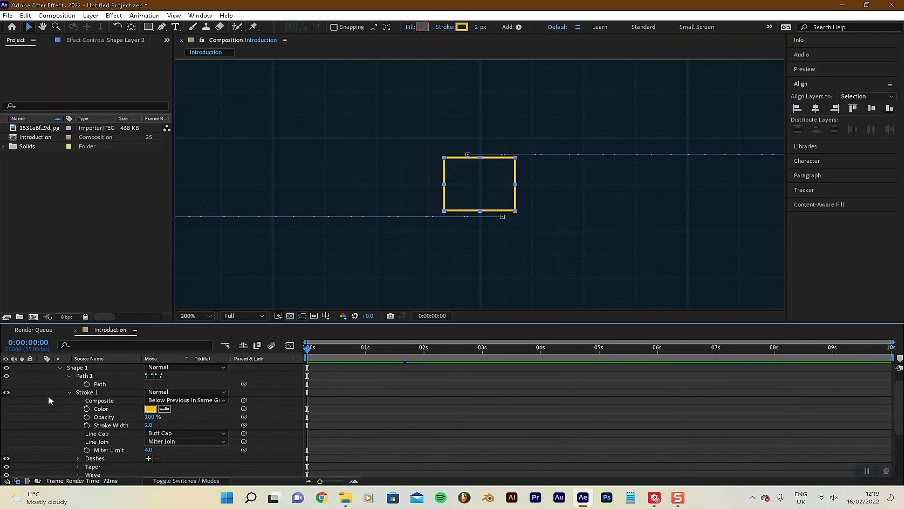
{"action": "scroll", "coordinate": [121, 406], "scroll_direction": "down", "scroll_amount": 4}
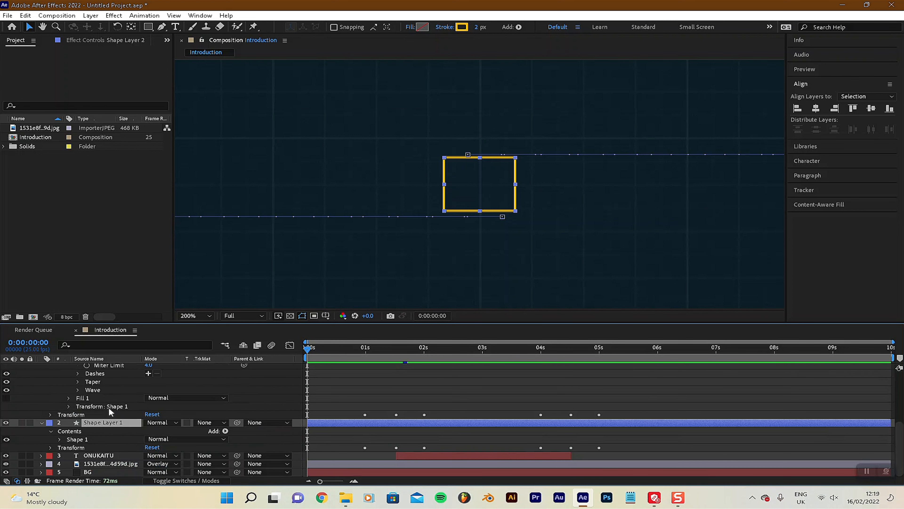
{"action": "left_click", "coordinate": [60, 439]}
{"action": "scroll", "coordinate": [95, 429], "scroll_direction": "down", "scroll_amount": 4}
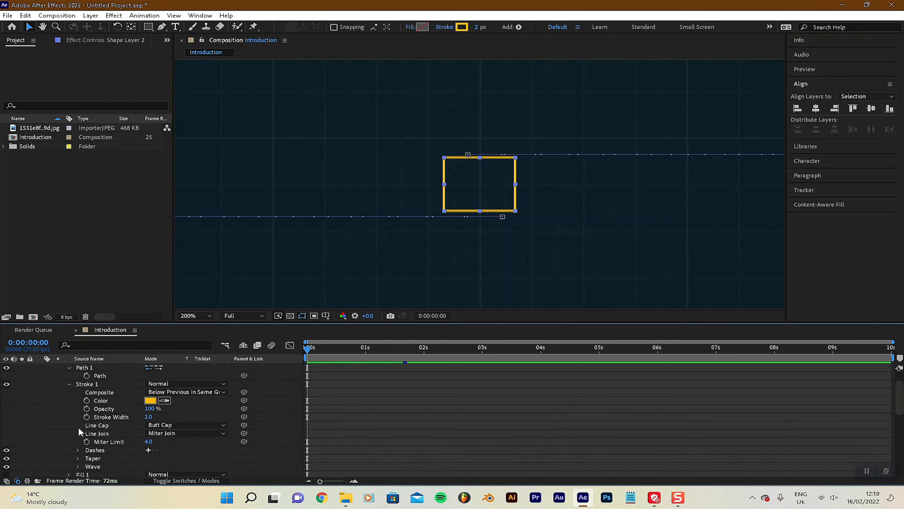
{"action": "scroll", "coordinate": [43, 405], "scroll_direction": "up", "scroll_amount": 1}
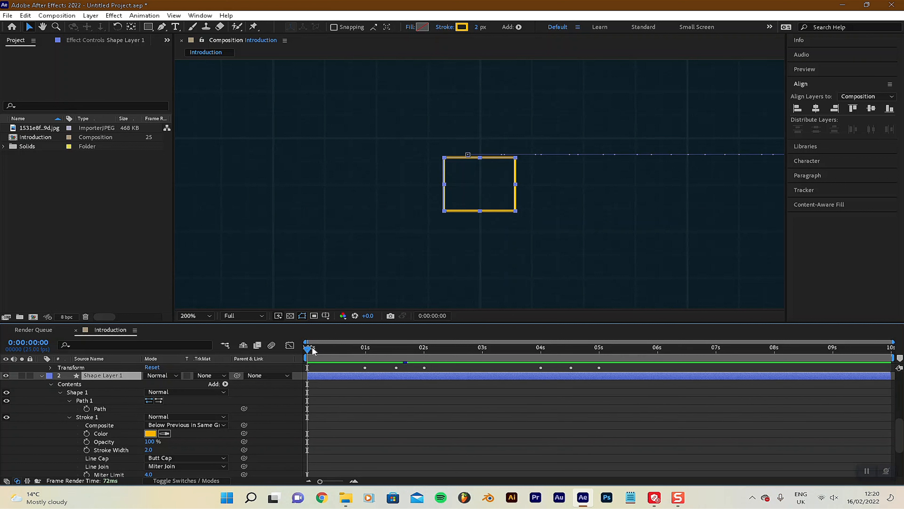
At 0:00:01:00, add Trim Paths to Shape Layer 1's contents and expand its settings
{"action": "left_click_drag", "start_coordinate": [313, 351], "coordinate": [365, 363]}
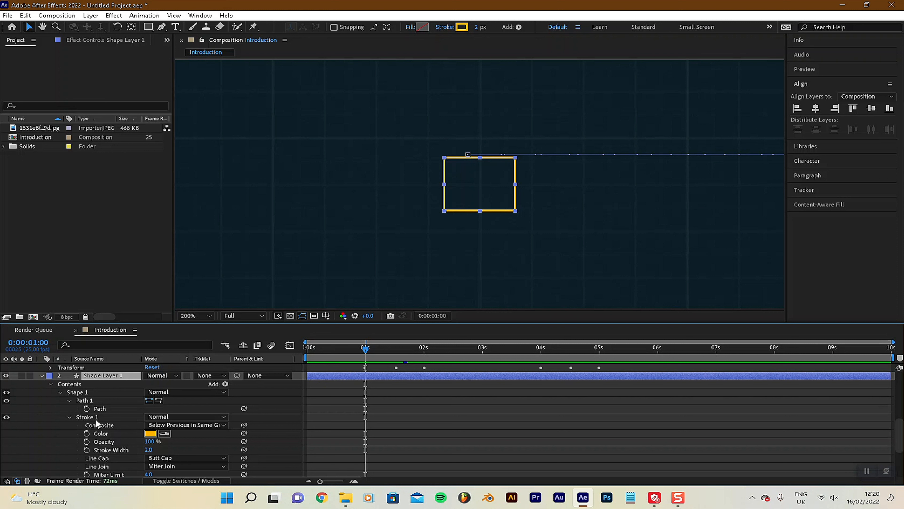
{"action": "left_click", "coordinate": [225, 383]}
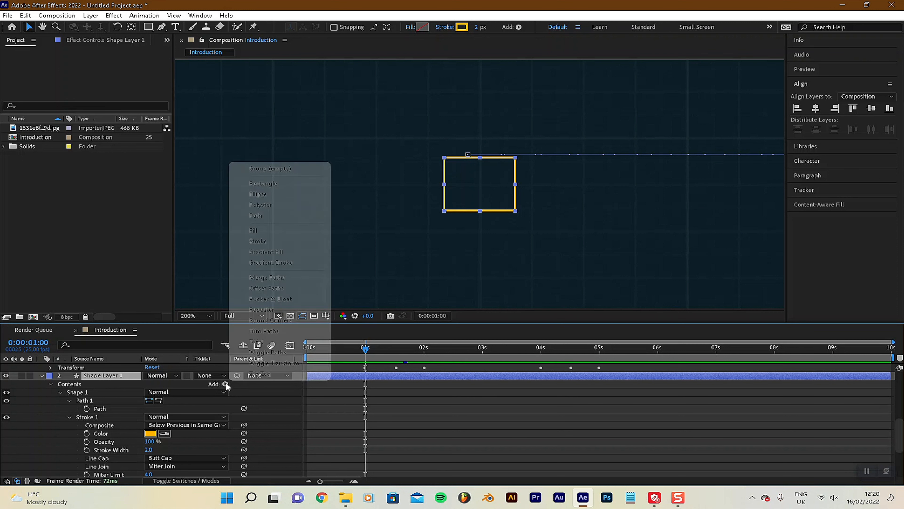
{"action": "left_click", "coordinate": [270, 331]}
{"action": "scroll", "coordinate": [60, 438], "scroll_direction": "down", "scroll_amount": 2}
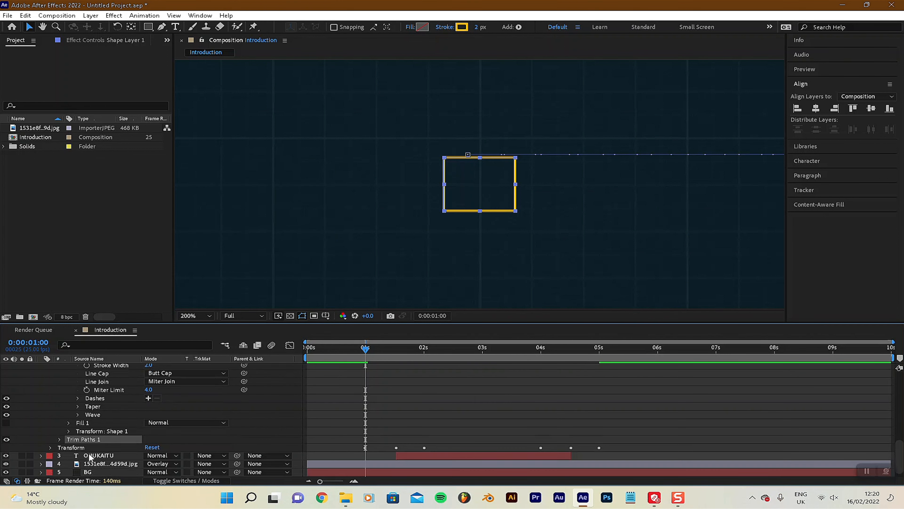
{"action": "left_click", "coordinate": [59, 438]}
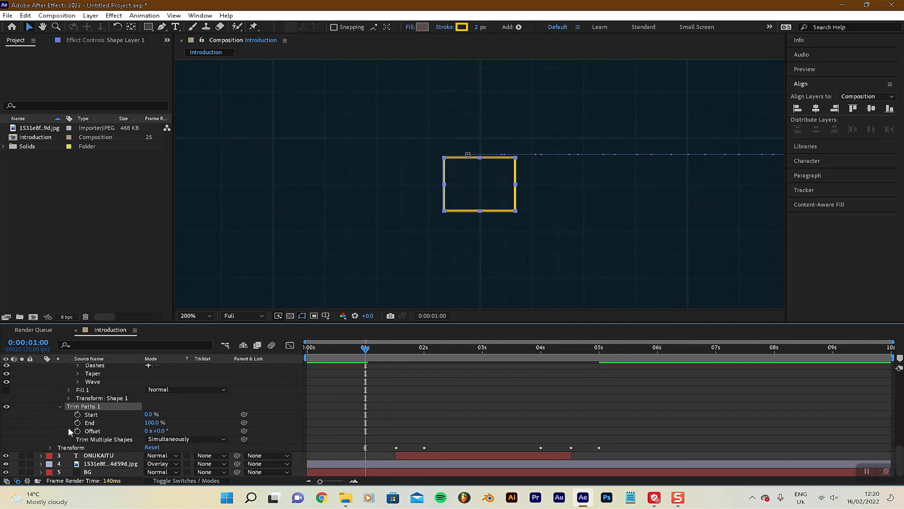
Keyframe Shape Layer 1's Trim Paths Start at 0:00:01:00, and set it to 99% at 0:00:00:13
{"action": "left_click", "coordinate": [77, 415]}
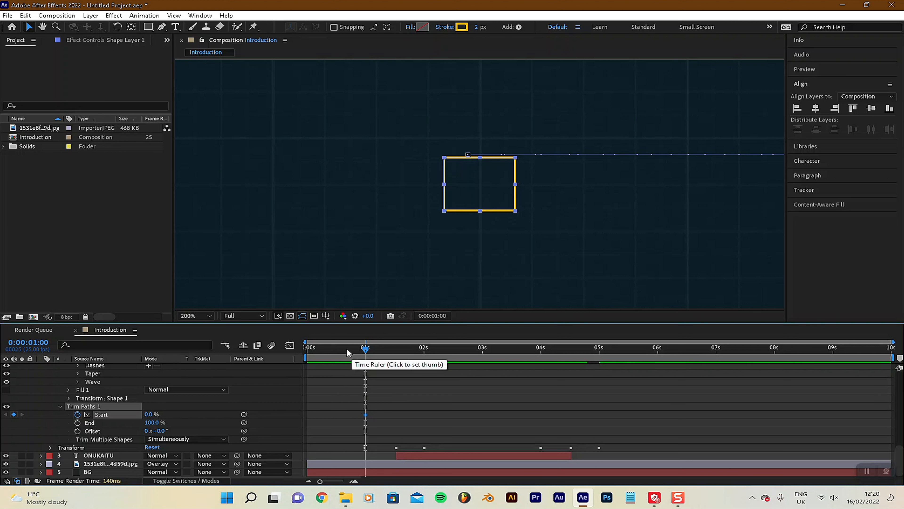
{"action": "left_click", "coordinate": [338, 349]}
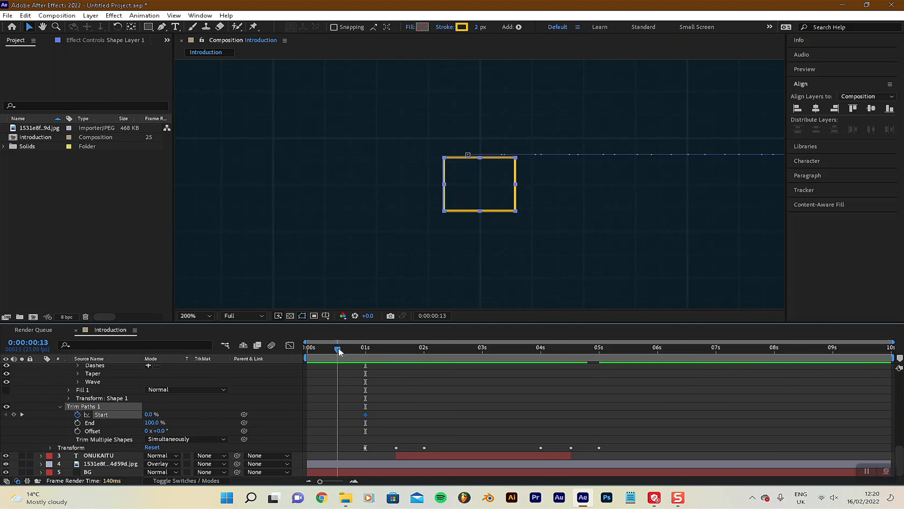
{"action": "left_click", "coordinate": [151, 414]}
{"action": "type", "text": "99"}
{"action": "key", "text": "Return"}
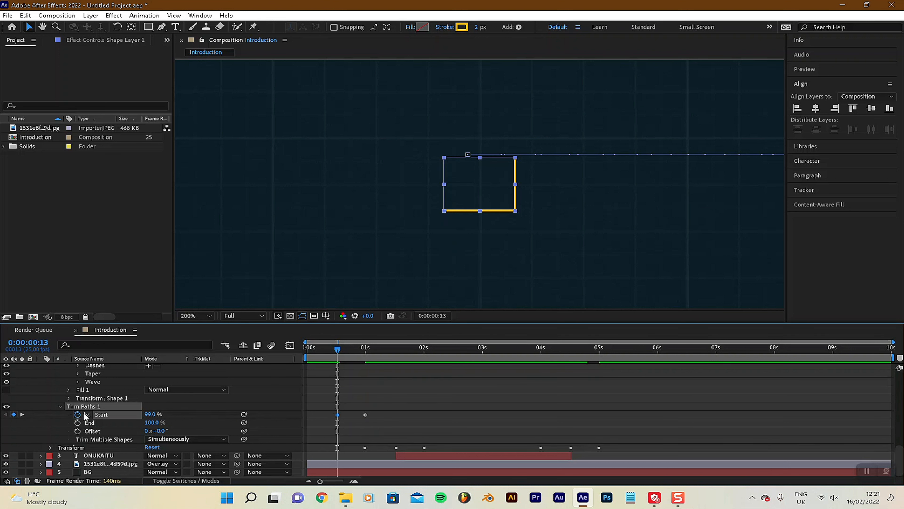
Add Trim Paths to Shape Layer 2's contents and expand its settings
{"action": "scroll", "coordinate": [84, 417], "scroll_direction": "up", "scroll_amount": 5}
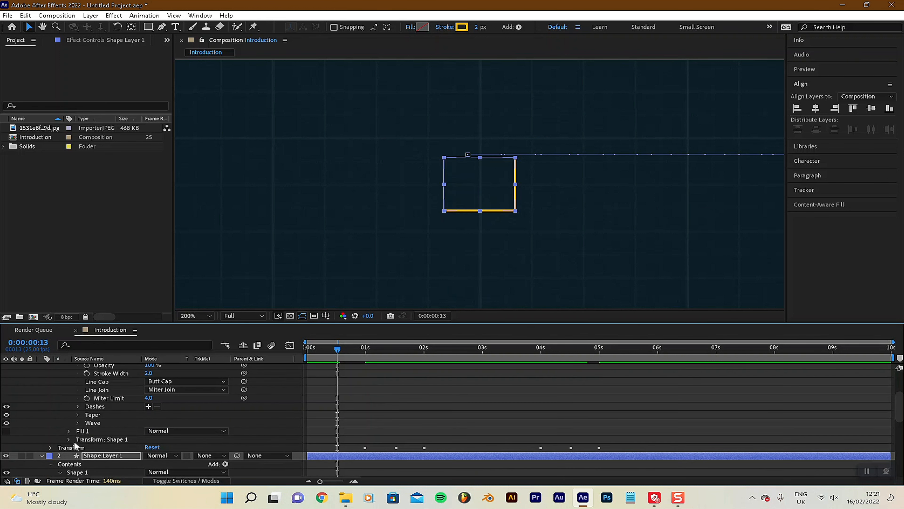
{"action": "scroll", "coordinate": [188, 402], "scroll_direction": "up", "scroll_amount": 3}
{"action": "left_click", "coordinate": [225, 375]}
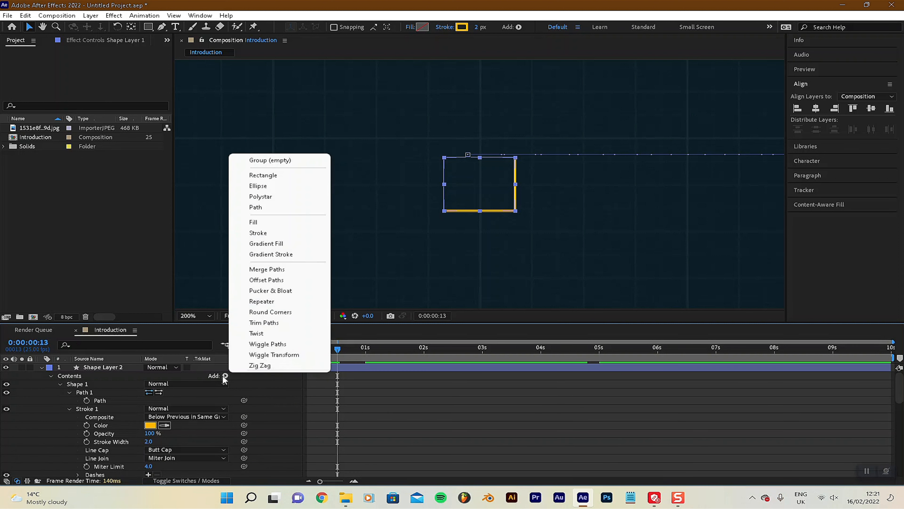
{"action": "left_click", "coordinate": [279, 322]}
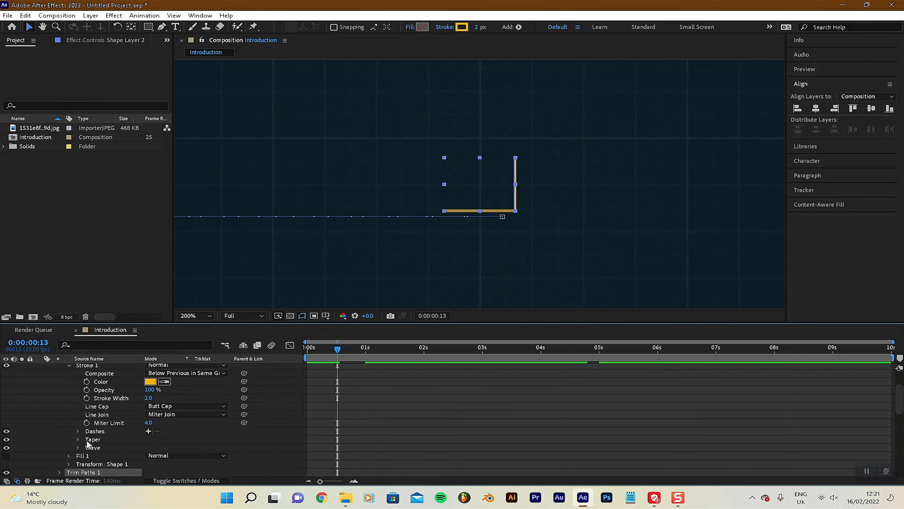
{"action": "left_click", "coordinate": [59, 472]}
{"action": "scroll", "coordinate": [92, 425], "scroll_direction": "down", "scroll_amount": 3}
{"action": "scroll", "coordinate": [128, 420], "scroll_direction": "up", "scroll_amount": 1}
{"action": "scroll", "coordinate": [161, 417], "scroll_direction": "up", "scroll_amount": 2}
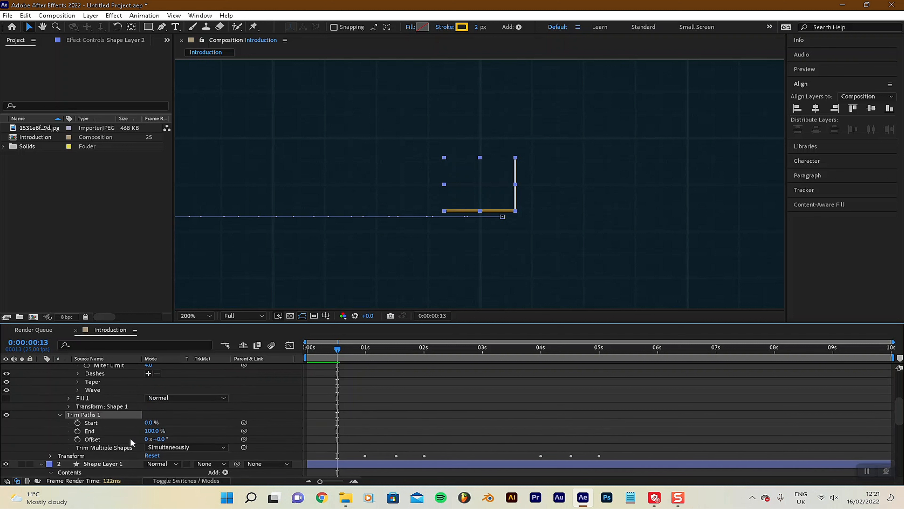
Keyframe Shape Layer 2's Trim Paths Start at 0:00:01:00, and set it to 99% at 0:00:00:13
{"action": "left_click_drag", "start_coordinate": [337, 349], "coordinate": [365, 348]}
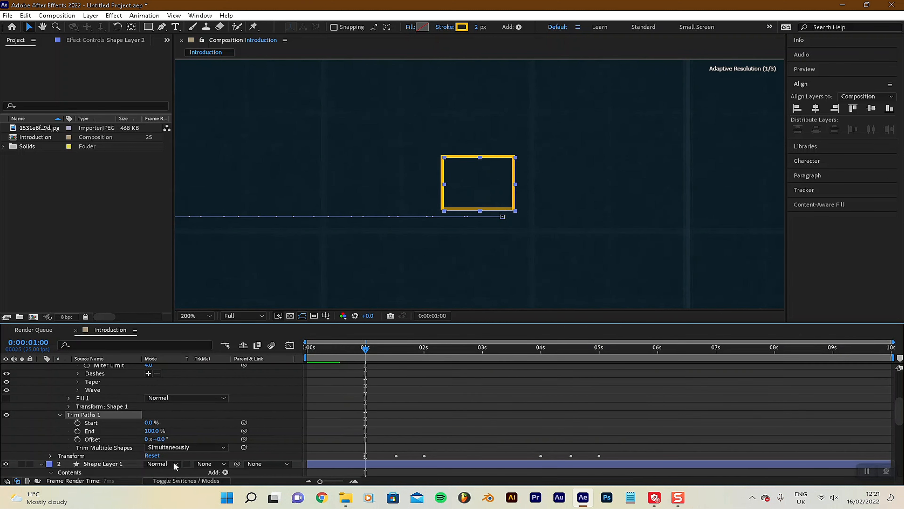
{"action": "left_click", "coordinate": [77, 422]}
{"action": "left_click", "coordinate": [341, 349]}
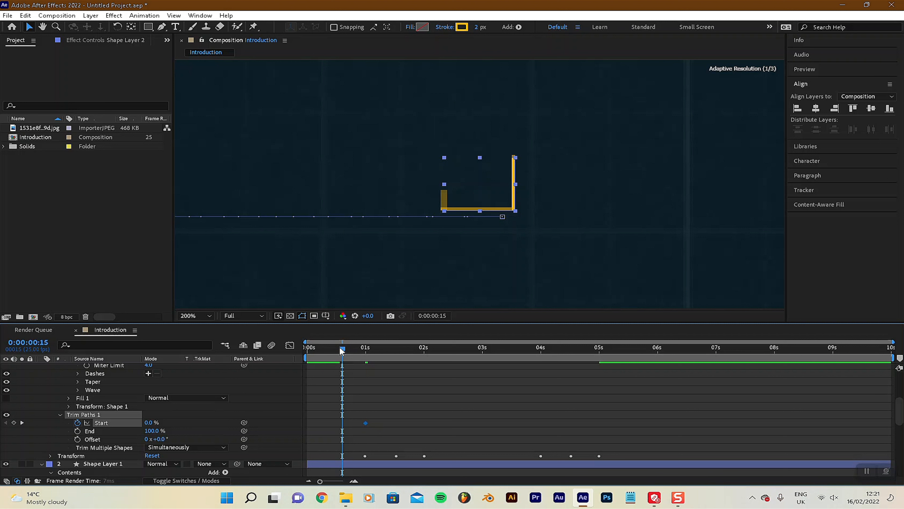
{"action": "left_click_drag", "start_coordinate": [340, 350], "coordinate": [337, 350]}
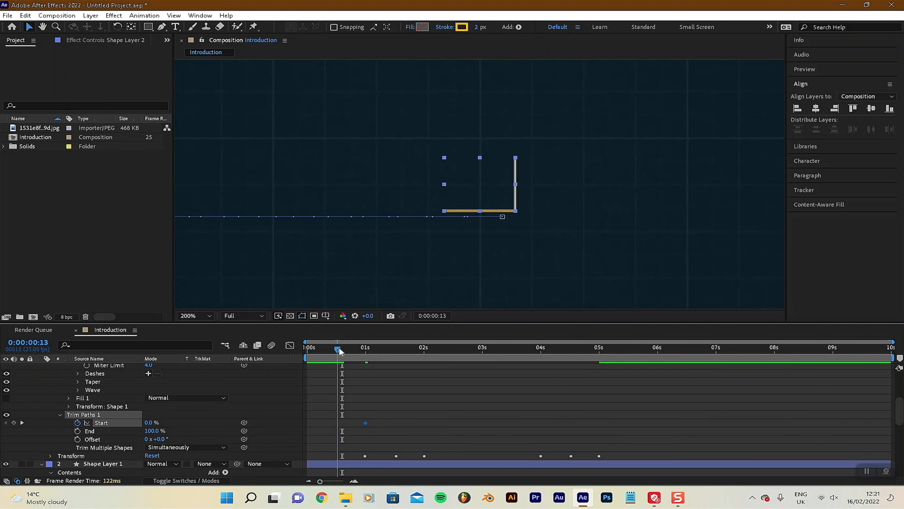
{"action": "left_click", "coordinate": [217, 423]}
{"action": "left_click", "coordinate": [150, 423]}
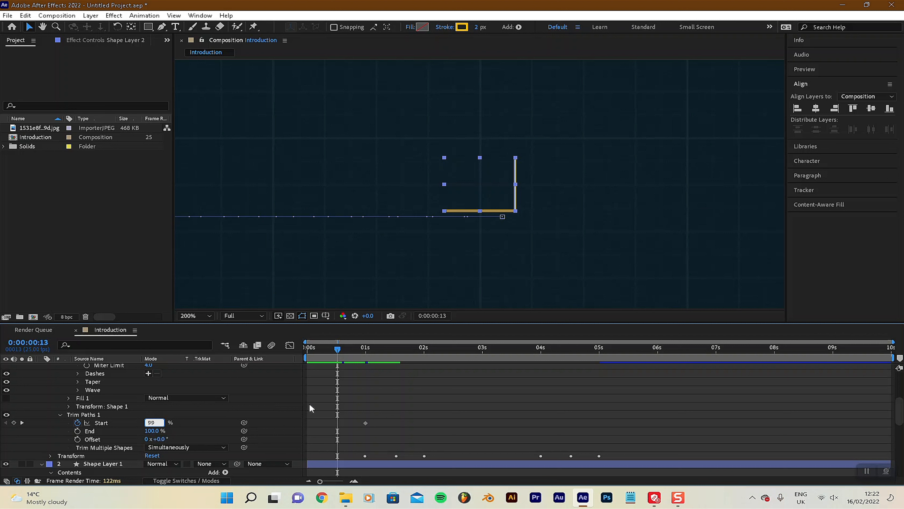
{"action": "key", "text": "Return"}
{"action": "left_click", "coordinate": [374, 394]}
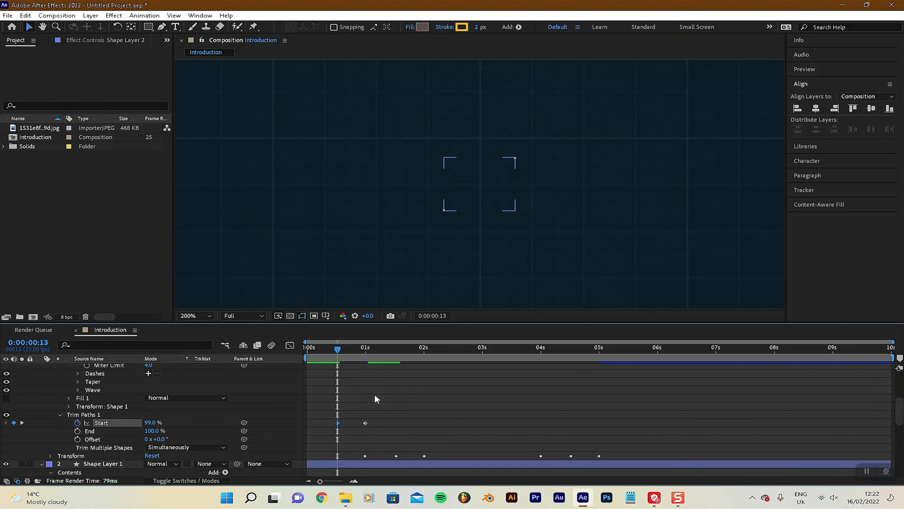
{"action": "left_click", "coordinate": [57, 432]}
{"action": "left_click", "coordinate": [521, 246]}
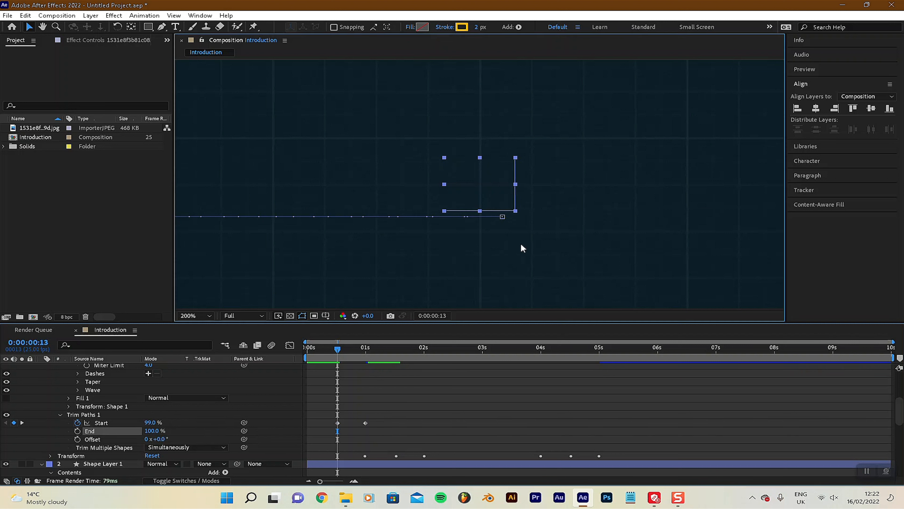
{"action": "left_click", "coordinate": [527, 378]}
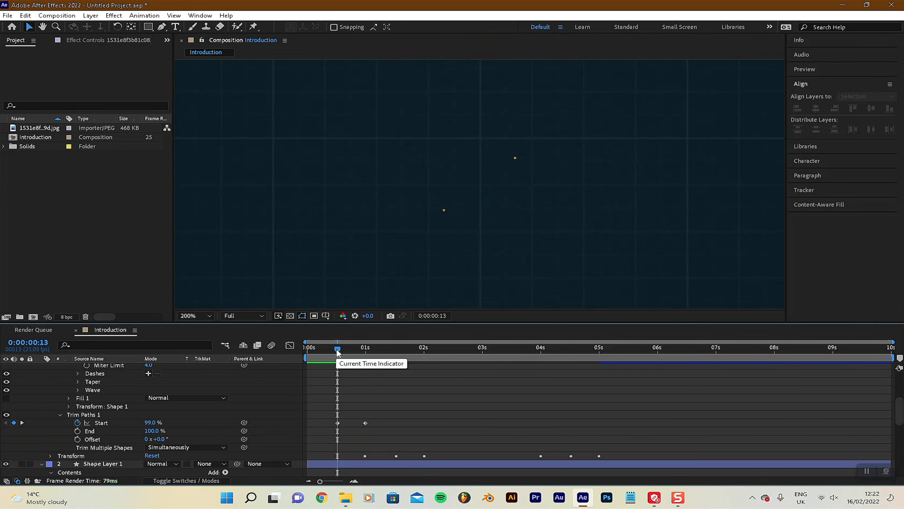
Return to 0:00:00:00, collapse the properties of all layers and clear the selection
{"action": "left_click_drag", "start_coordinate": [337, 351], "coordinate": [299, 356]}
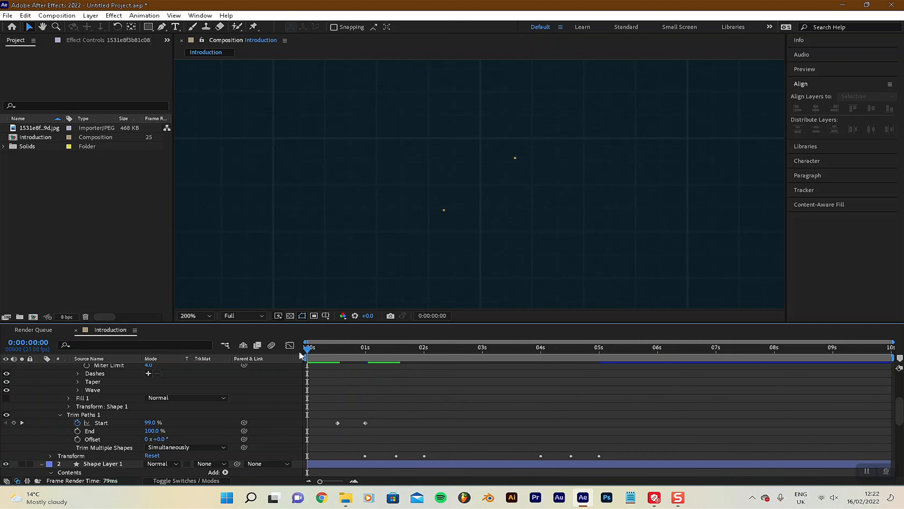
{"action": "left_click", "coordinate": [195, 421]}
{"action": "scroll", "coordinate": [89, 417], "scroll_direction": "up", "scroll_amount": 5}
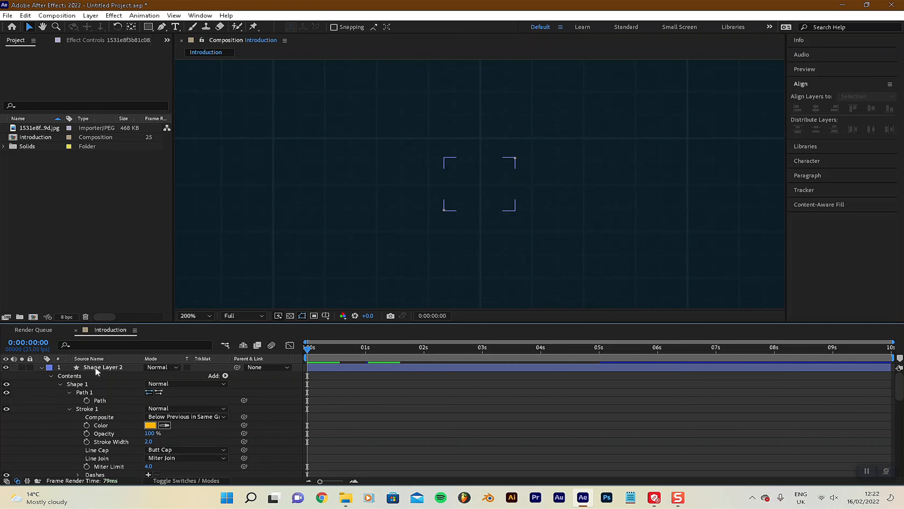
{"action": "left_click", "coordinate": [95, 367]}
{"action": "key", "text": "ctrl+a"}
{"action": "left_click", "coordinate": [42, 367]}
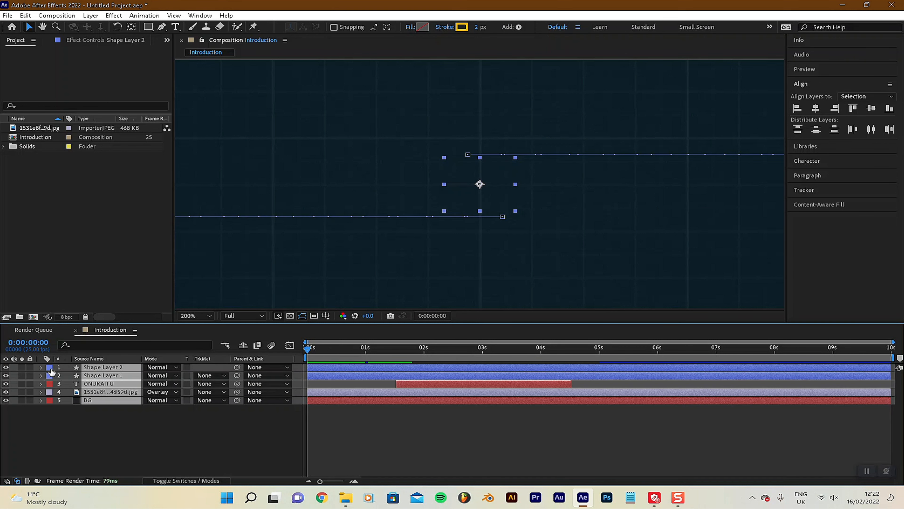
{"action": "left_click", "coordinate": [116, 429]}
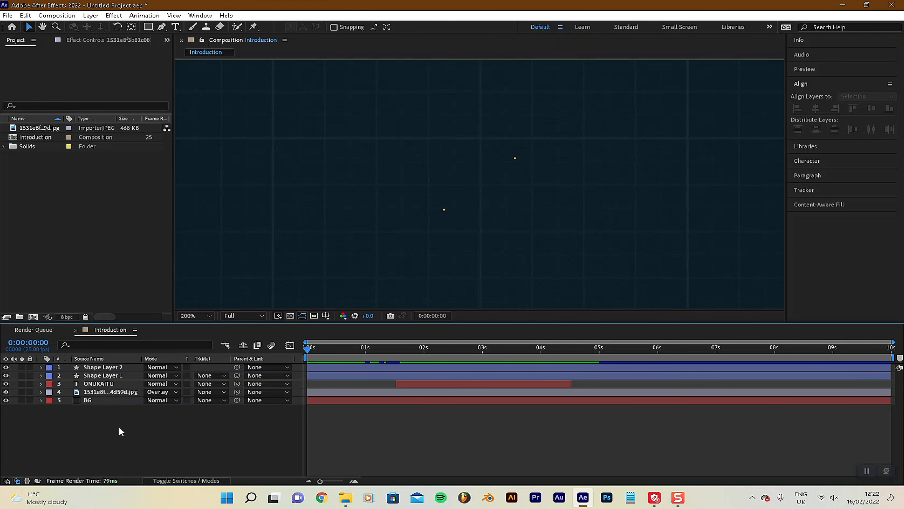
Reveal the Position property of Shape Layer 2 and Shape Layer 1, and show the Title/Action Safe guides
{"action": "left_click", "coordinate": [113, 368]}
{"action": "left_click", "coordinate": [113, 375], "text": "shift"}
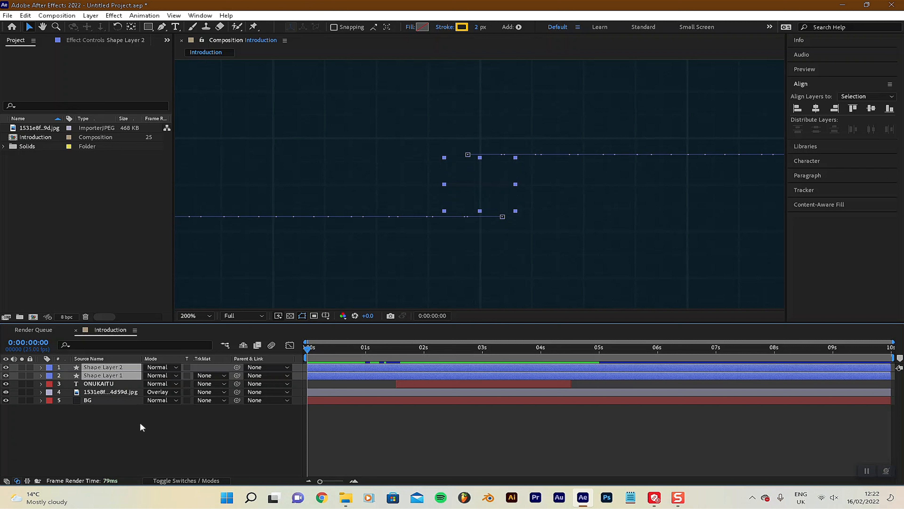
{"action": "key", "text": "p"}
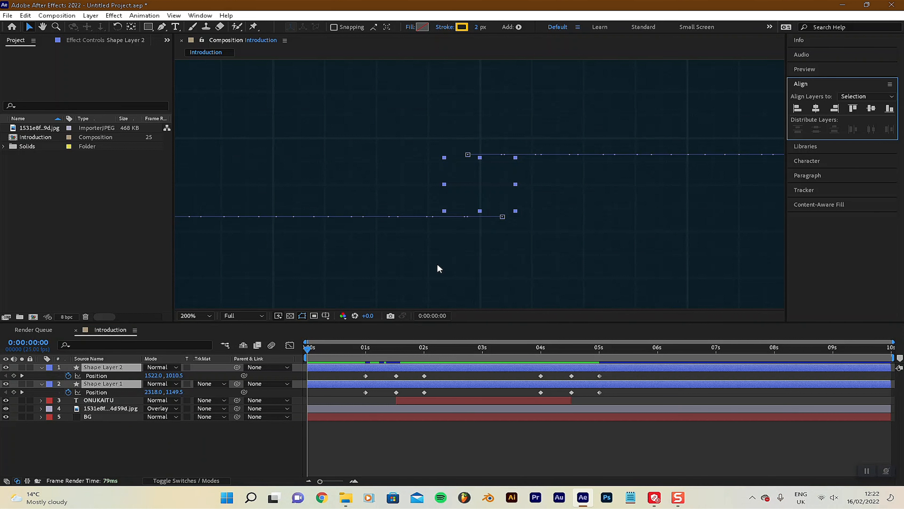
{"action": "left_click", "coordinate": [326, 316]}
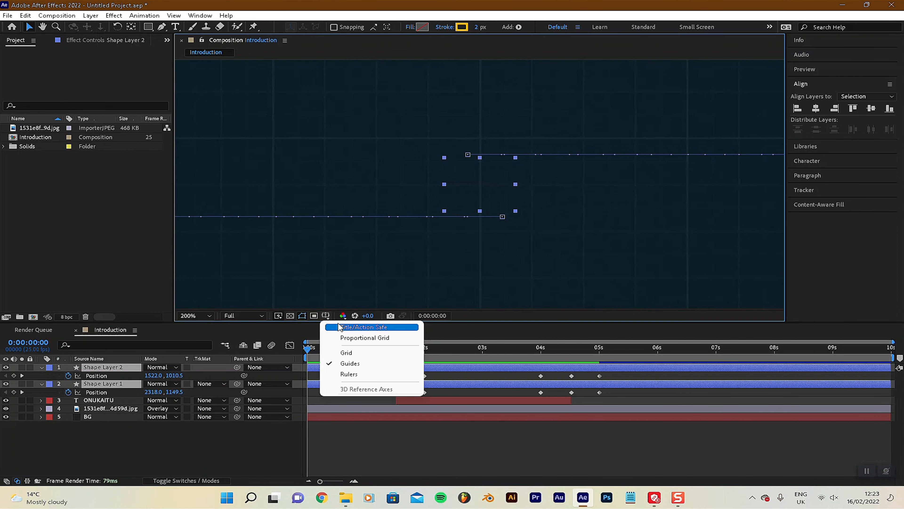
{"action": "left_click", "coordinate": [328, 315]}
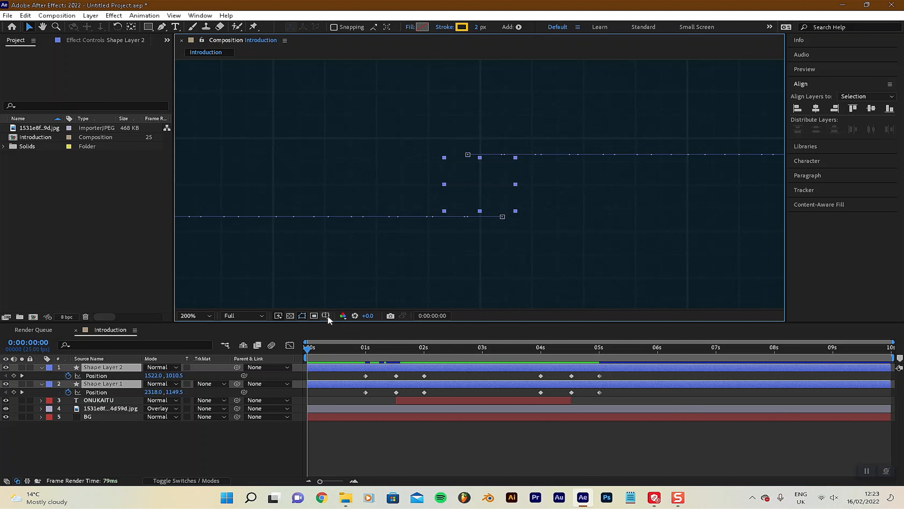
{"action": "left_click", "coordinate": [325, 315]}
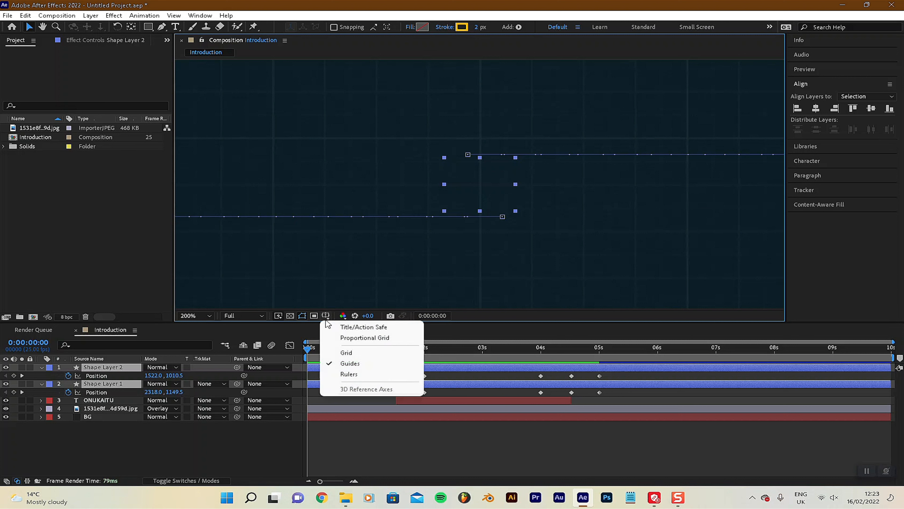
{"action": "left_click", "coordinate": [332, 326]}
{"action": "scroll", "coordinate": [504, 200], "scroll_direction": "up", "scroll_amount": 2}
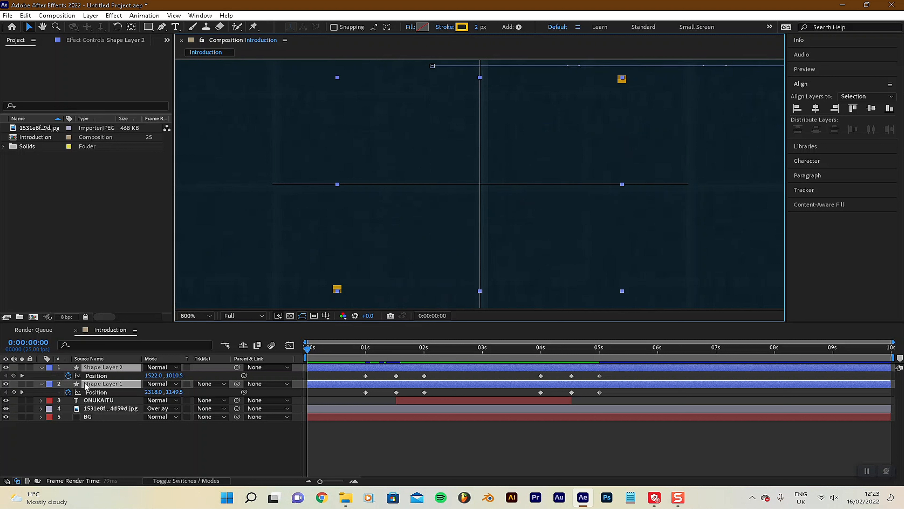
At 0:00:00:00, move Shape Layer 1 to about 2351.0, 1121.9 so its lower-left end sits on the composition centre
{"action": "left_click", "coordinate": [103, 383]}
{"action": "left_click", "coordinate": [510, 163]}
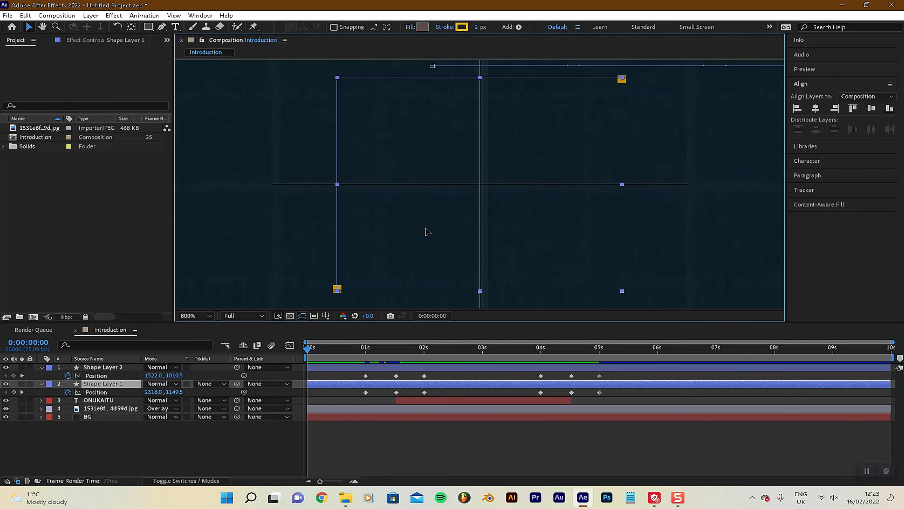
{"action": "key", "text": "alt+shift+p"}
{"action": "left_click_drag", "start_coordinate": [409, 233], "coordinate": [660, 76]}
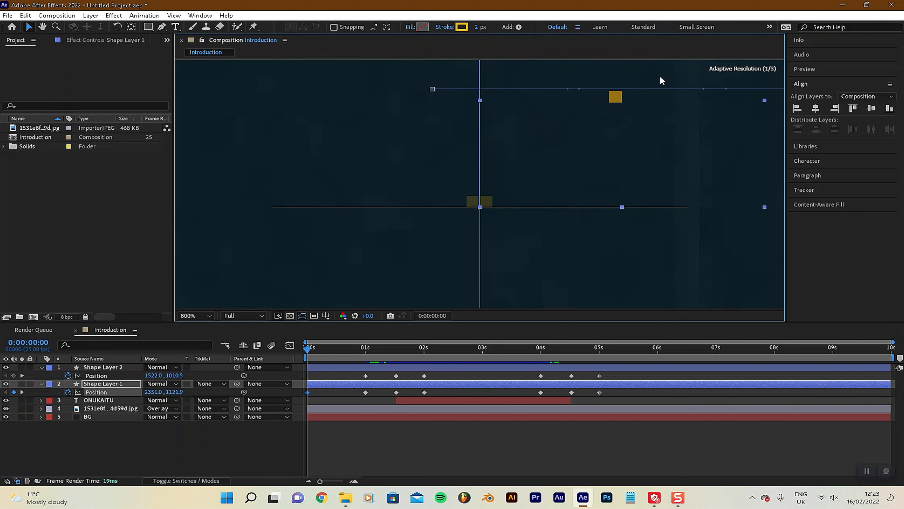
At 0:00:00:00, move Shape Layer 2 to about 1489.0, 1038.0 so its upper-right end meets the composition centre
{"action": "left_click", "coordinate": [105, 367]}
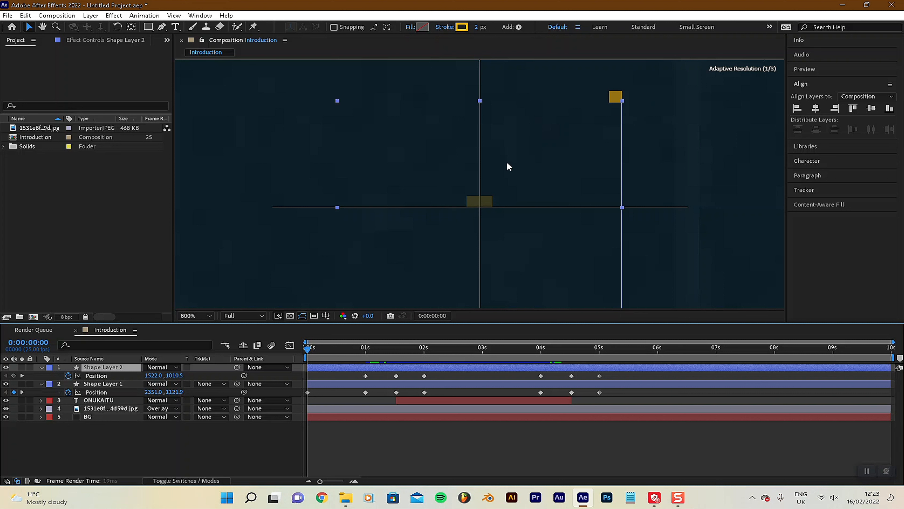
{"action": "left_click_drag", "start_coordinate": [394, 232], "coordinate": [385, 255]}
{"action": "scroll", "coordinate": [364, 230], "scroll_direction": "down", "scroll_amount": 1}
{"action": "scroll", "coordinate": [365, 235], "scroll_direction": "down", "scroll_amount": 1}
Hide the Title/Action Safe guides and scrub from 0:00:00:00 to 0:00:00:12 to check the start of the bracket animation
{"action": "left_click", "coordinate": [200, 316]}
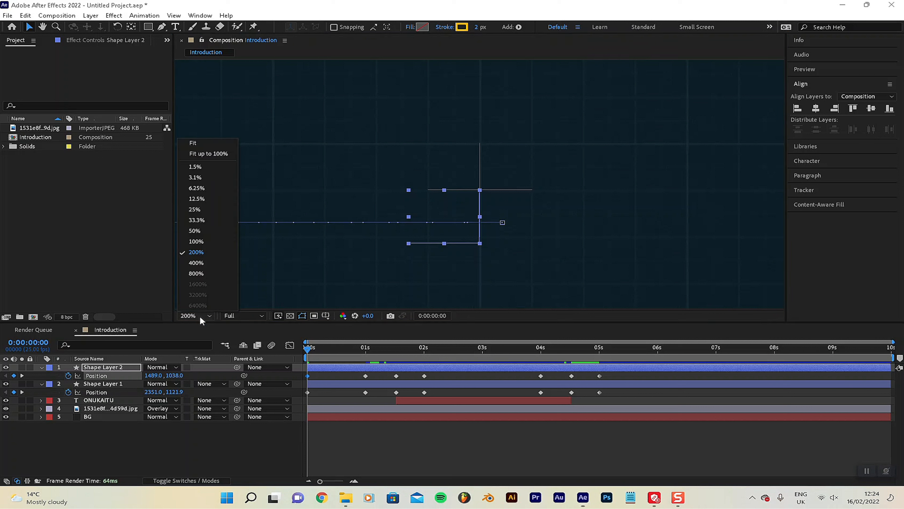
{"action": "left_click", "coordinate": [217, 152]}
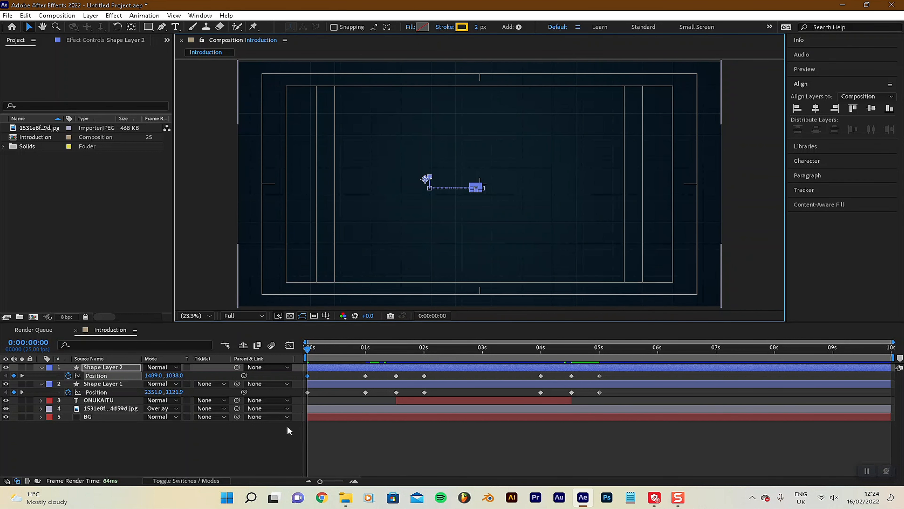
{"action": "key", "text": "space"}
{"action": "left_click", "coordinate": [325, 315]}
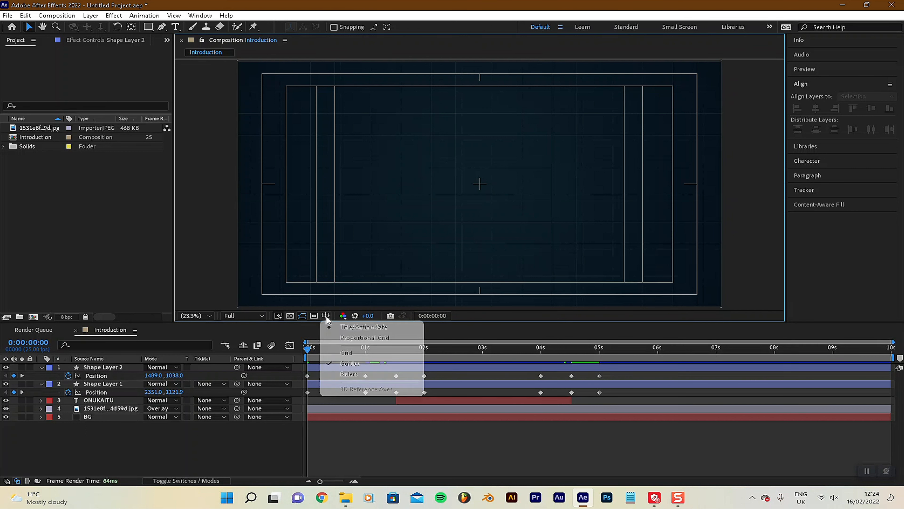
{"action": "left_click", "coordinate": [335, 325]}
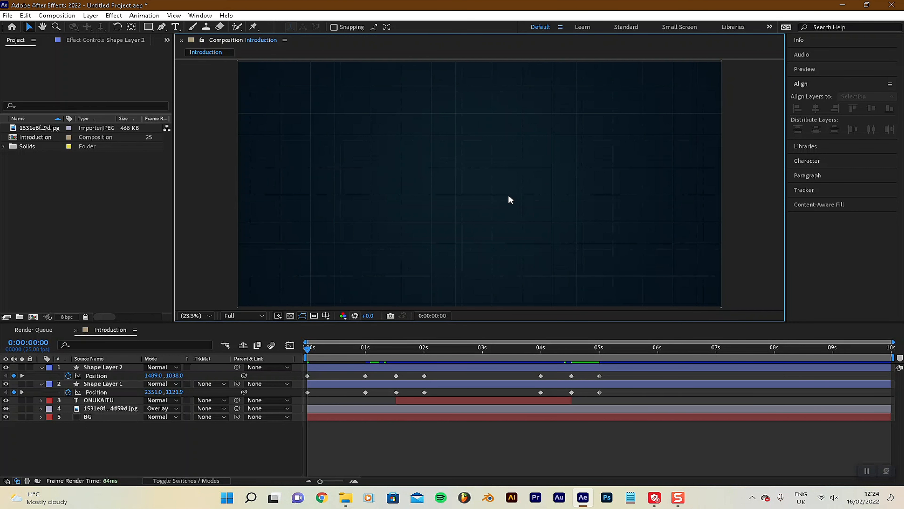
{"action": "scroll", "coordinate": [465, 210], "scroll_direction": "up", "scroll_amount": 3}
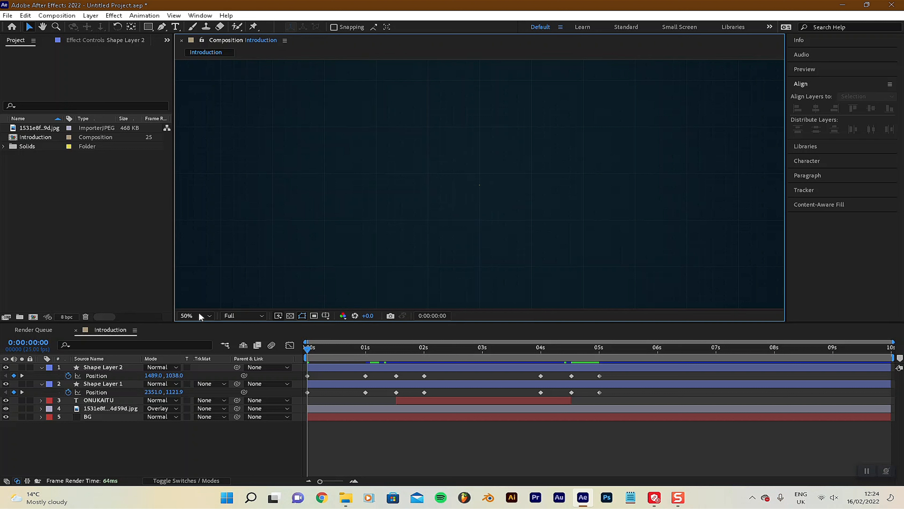
{"action": "scroll", "coordinate": [494, 193], "scroll_direction": "up", "scroll_amount": 3}
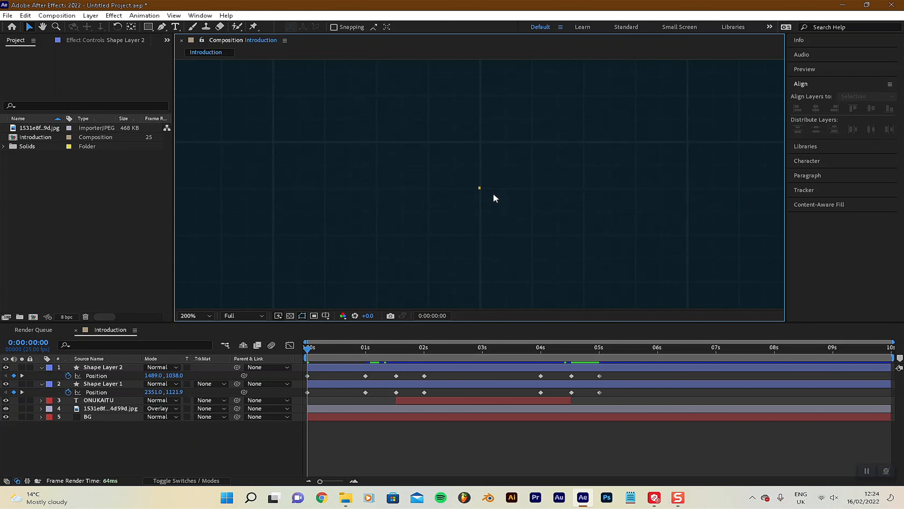
{"action": "scroll", "coordinate": [489, 186], "scroll_direction": "down", "scroll_amount": 1}
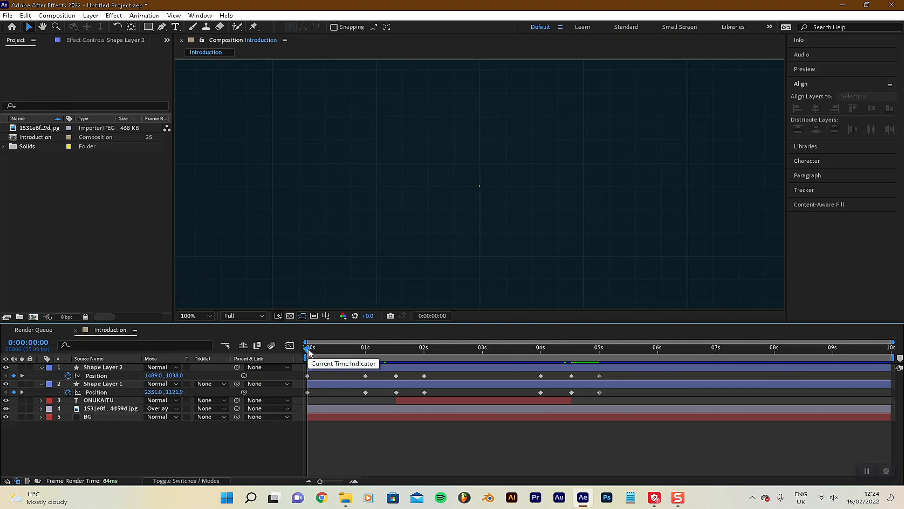
{"action": "left_click_drag", "start_coordinate": [308, 352], "coordinate": [352, 361]}
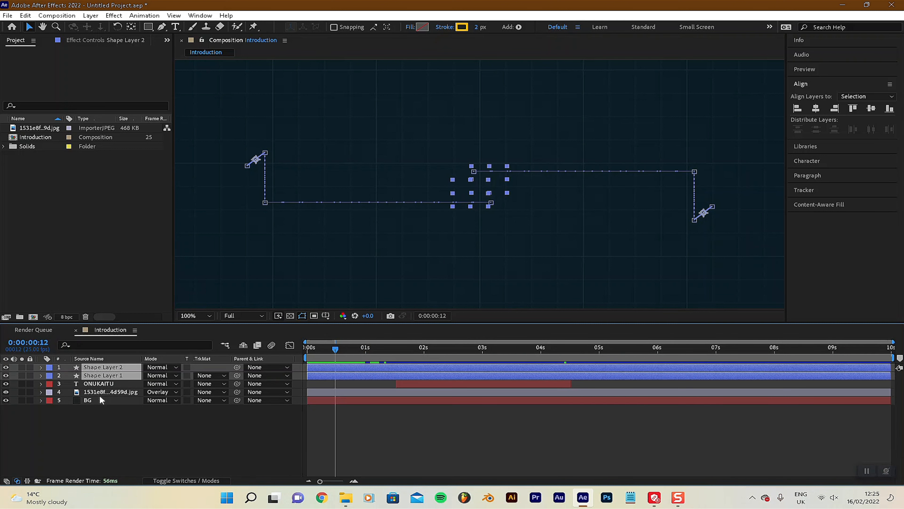
Move the 0:00:01:00 Position keyframes of Shape Layer 2 and Shape Layer 1 to 0:00:00:13
{"action": "key", "text": "p"}
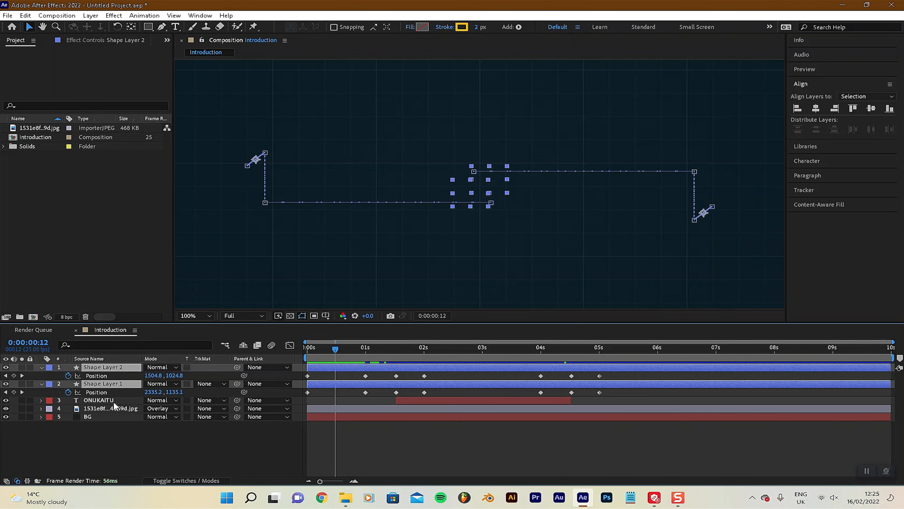
{"action": "left_click", "coordinate": [366, 376]}
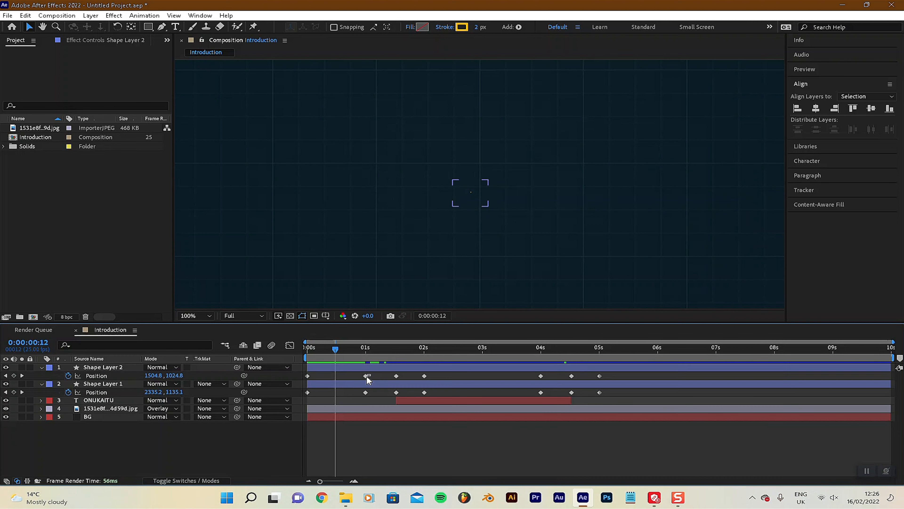
{"action": "left_click", "coordinate": [365, 392], "text": "shift"}
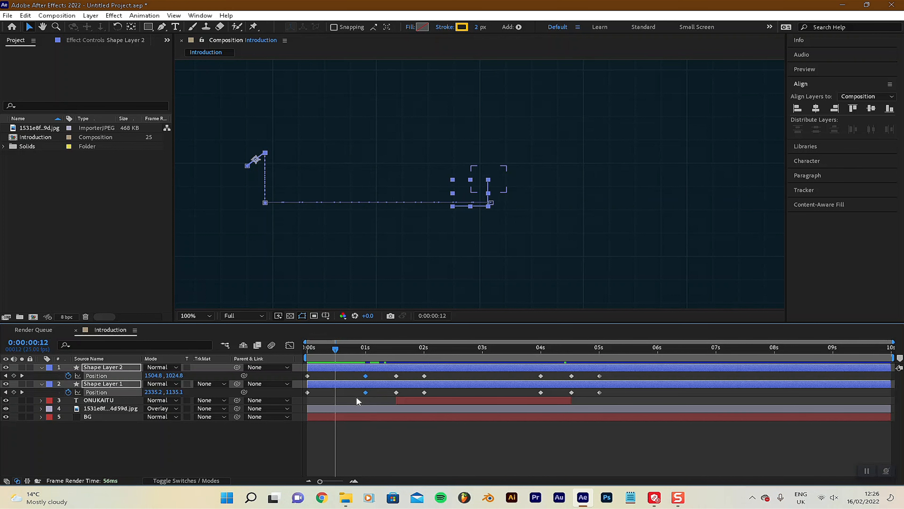
{"action": "left_click_drag", "start_coordinate": [366, 376], "coordinate": [337, 374]}
{"action": "left_click", "coordinate": [336, 351]}
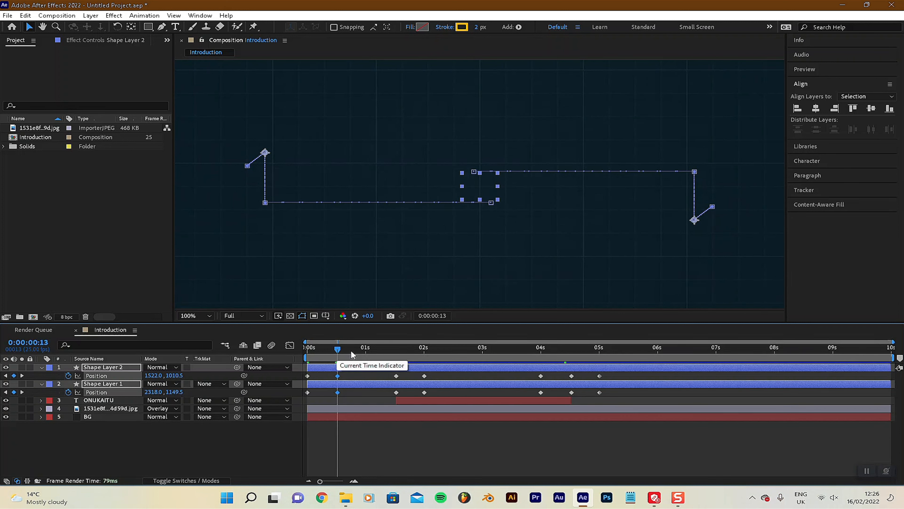
Copy the 0:00:00:13 Position keyframes of Shape Layer 2 and Shape Layer 1 to 0:00:01:00, each on its own layer
{"action": "left_click", "coordinate": [367, 352]}
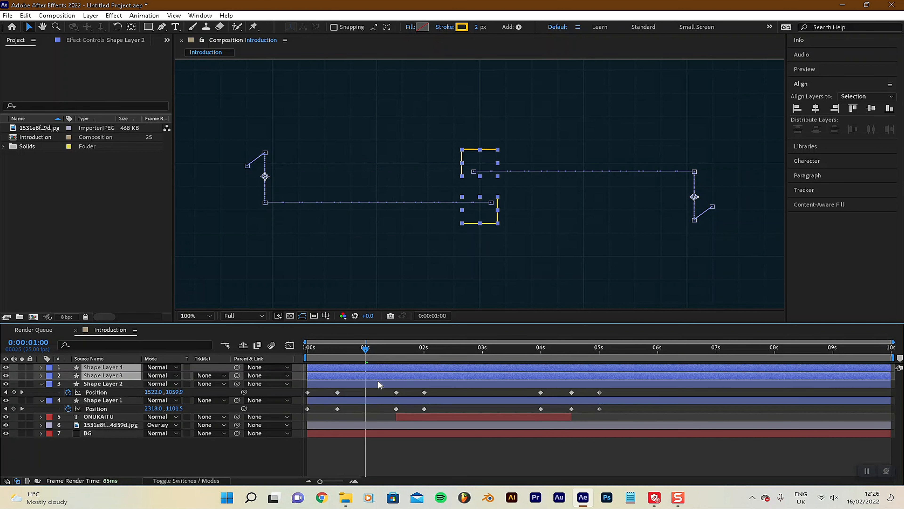
{"action": "left_click", "coordinate": [356, 422]}
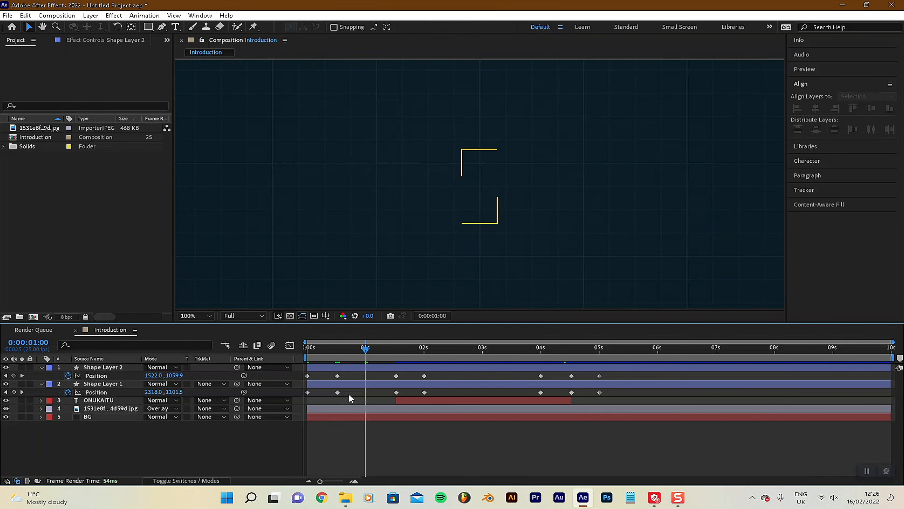
{"action": "left_click", "coordinate": [338, 375]}
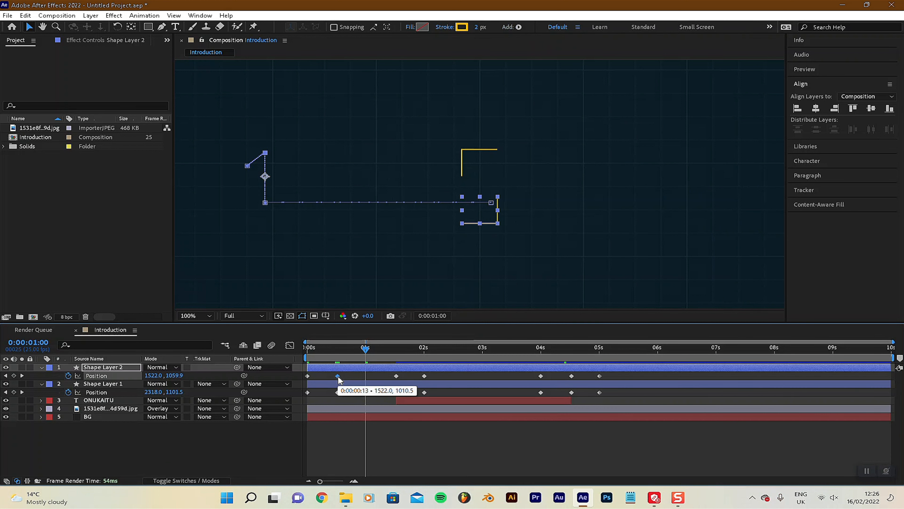
{"action": "key", "text": "ctrl+c"}
{"action": "key", "text": "ctrl+v"}
{"action": "left_click", "coordinate": [338, 392]}
{"action": "key", "text": "ctrl+c"}
{"action": "key", "text": "ctrl+v"}
{"action": "left_click", "coordinate": [224, 457]}
{"action": "left_click_drag", "start_coordinate": [358, 351], "coordinate": [248, 350]}
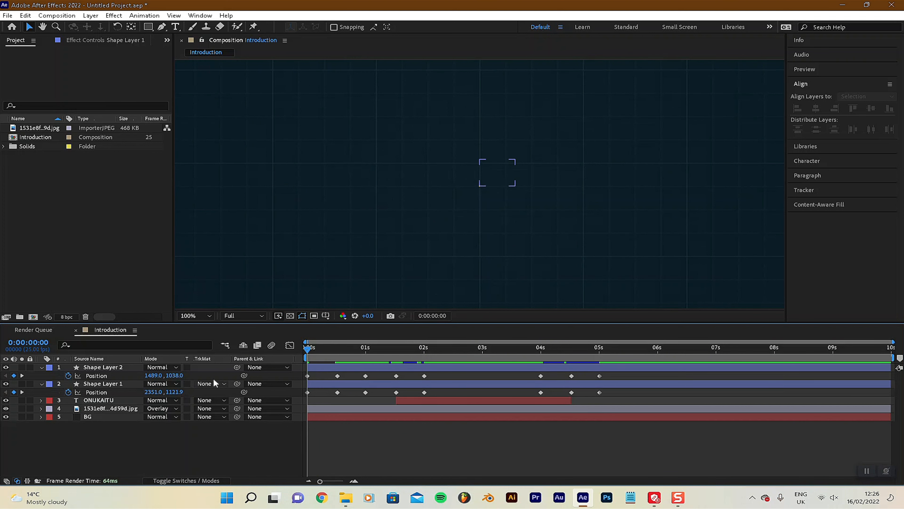
Reveal both shape layers' keyframed properties and copy each layer's 0:00:01:00 Start keyframe to 0:00:05:00
{"action": "left_click", "coordinate": [107, 367]}
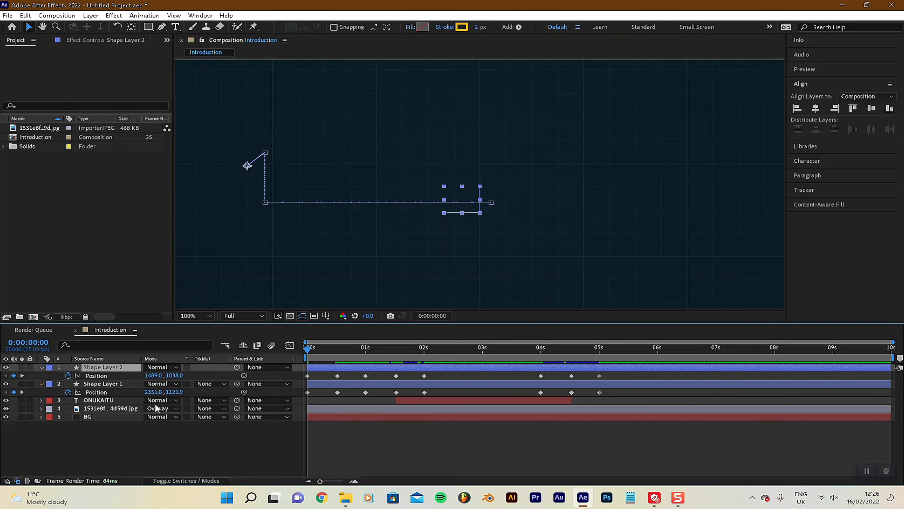
{"action": "left_click", "coordinate": [92, 383], "text": "shift"}
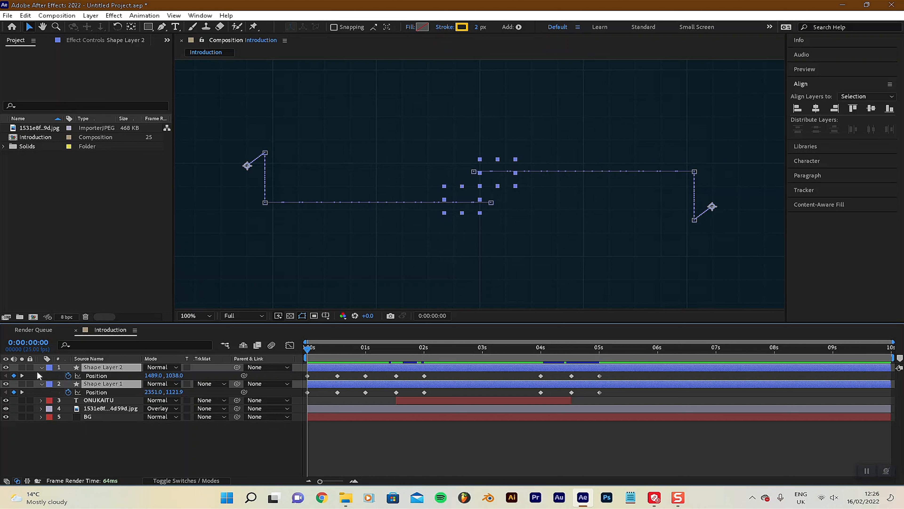
{"action": "key", "text": "u"}
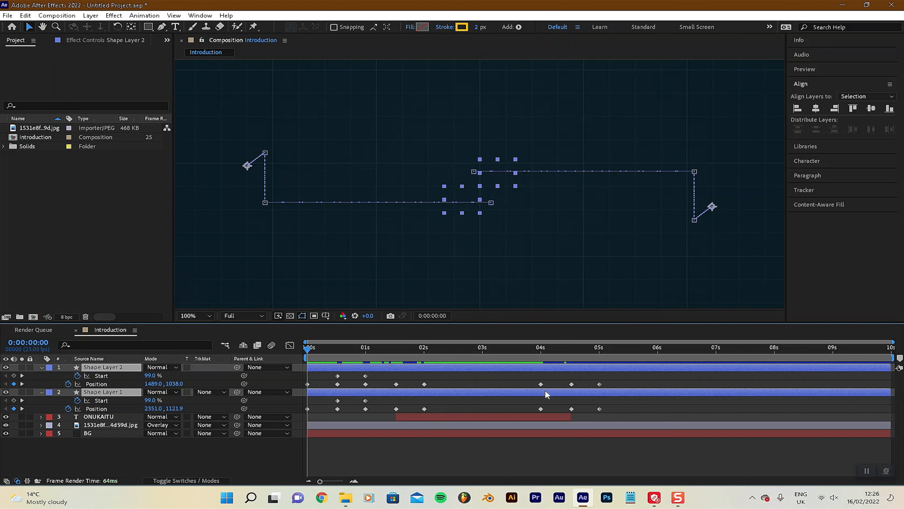
{"action": "left_click_drag", "start_coordinate": [377, 377], "coordinate": [318, 379]}
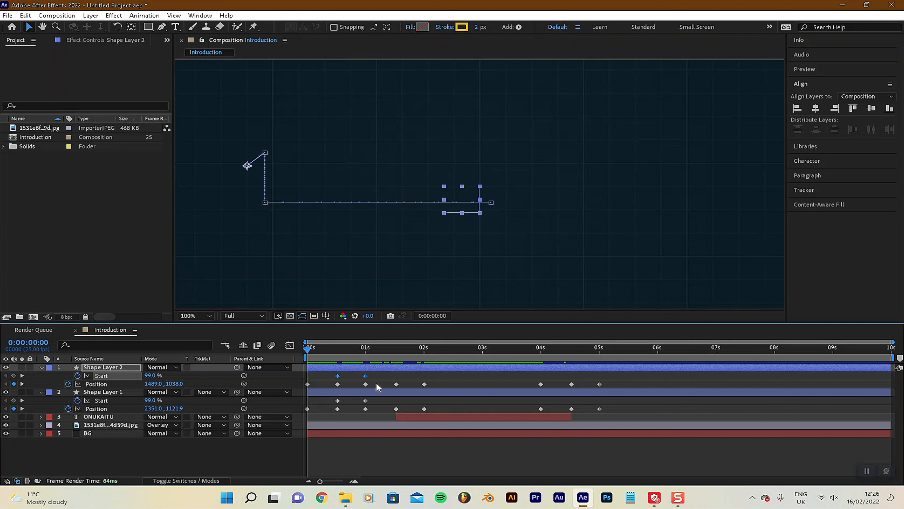
{"action": "left_click", "coordinate": [365, 375]}
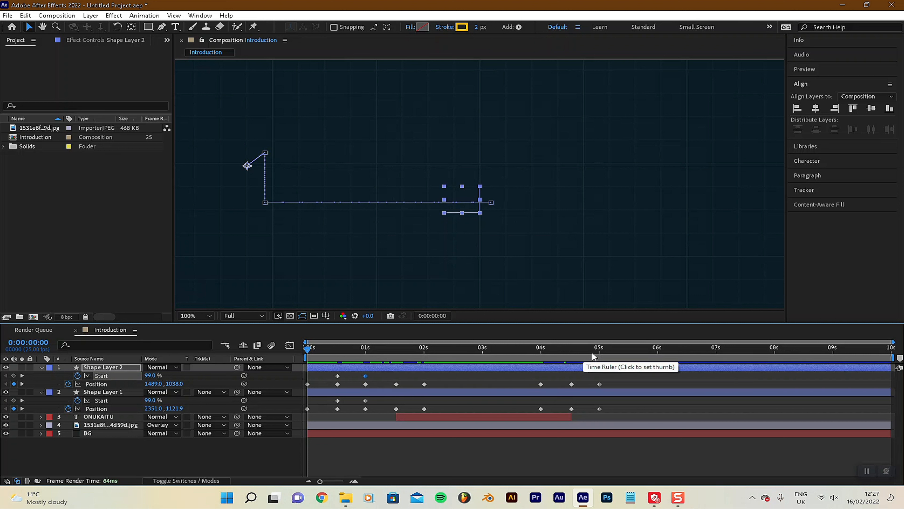
{"action": "left_click", "coordinate": [598, 356]}
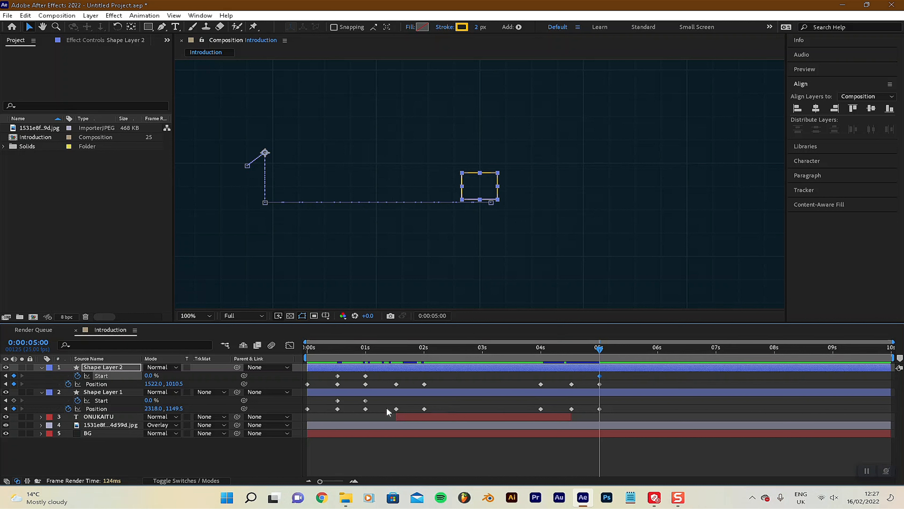
{"action": "left_click", "coordinate": [365, 401]}
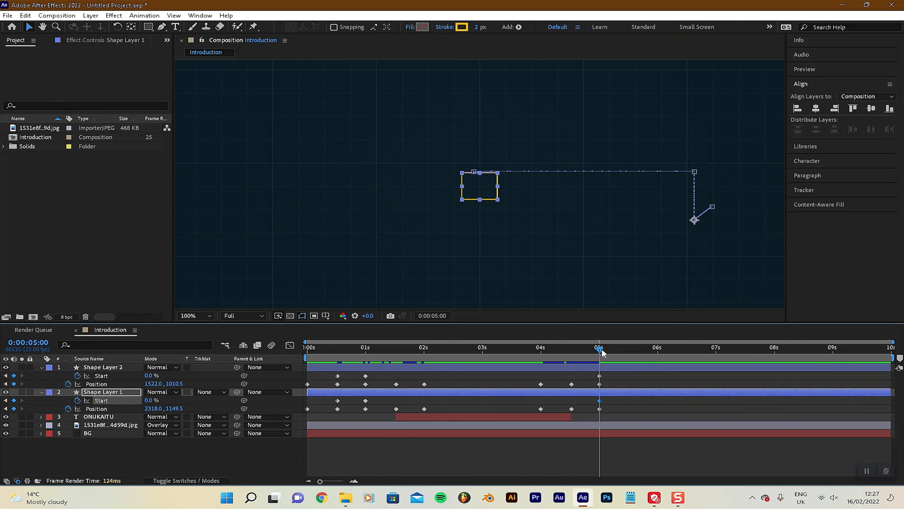
Copy the 0:00:00:13 Start and Position keyframes of Shape Layer 2 and Shape Layer 1 to 0:00:05:13
{"action": "left_click", "coordinate": [630, 348]}
{"action": "mouse_move", "coordinate": [346, 375]}
{"action": "left_mouse_down"}
{"action": "mouse_move", "coordinate": [322, 382]}
{"action": "mouse_move", "coordinate": [341, 379]}
{"action": "mouse_move", "coordinate": [339, 389]}
{"action": "left_mouse_up"}
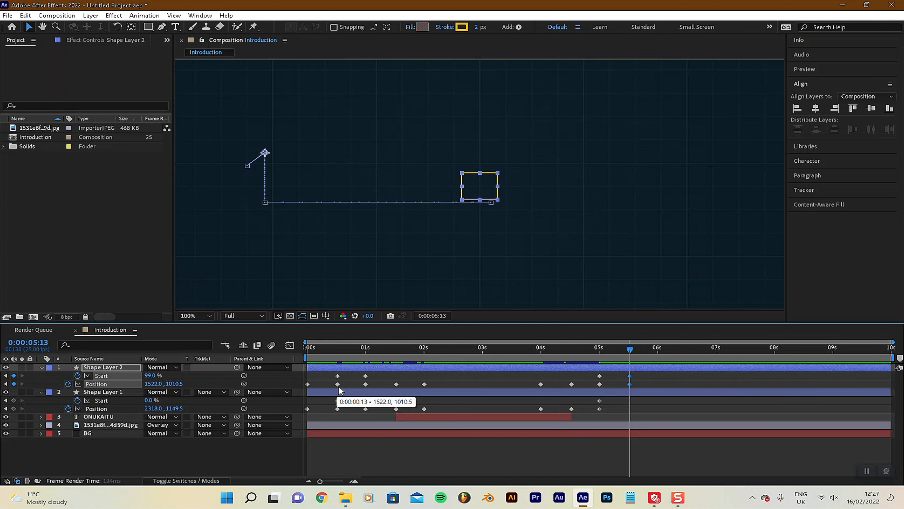
{"action": "left_click_drag", "start_coordinate": [350, 400], "coordinate": [333, 413]}
{"action": "key", "text": "ctrl+c"}
{"action": "key", "text": "ctrl+v"}
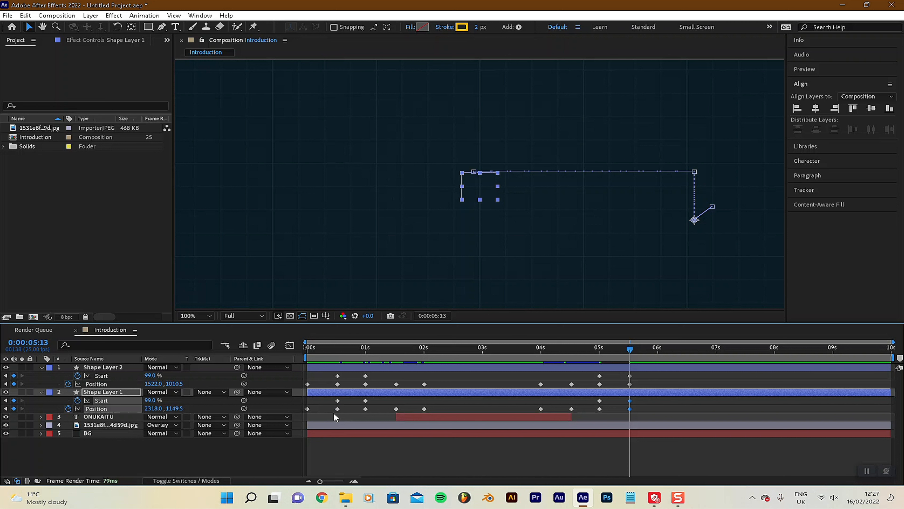
Copy the first Position keyframes of Shape Layer 2 and Shape Layer 1 to 0:00:06:00
{"action": "left_click", "coordinate": [658, 350]}
{"action": "left_click", "coordinate": [308, 384]}
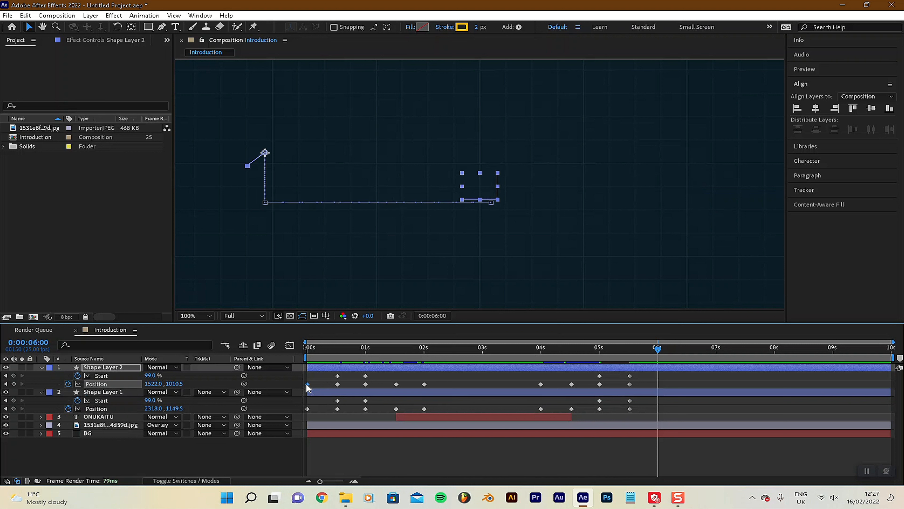
{"action": "key", "text": "ctrl+c"}
{"action": "key", "text": "ctrl+v"}
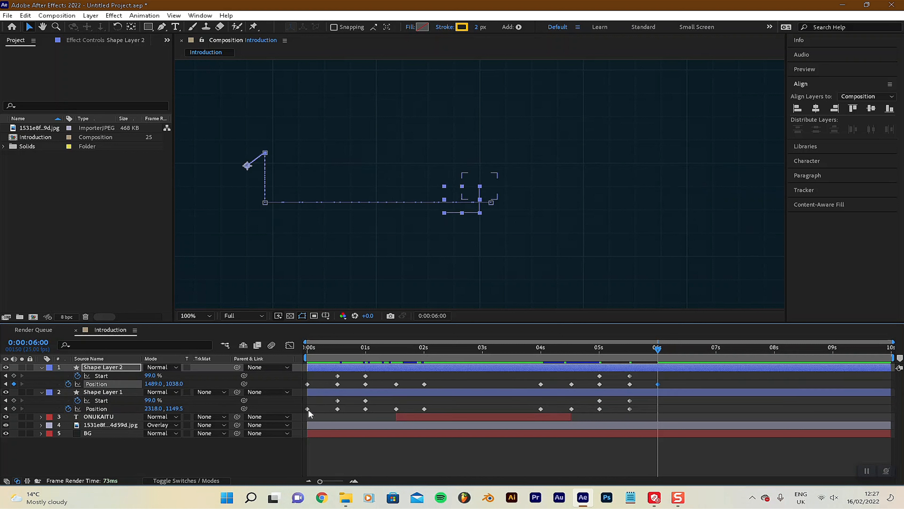
{"action": "left_click", "coordinate": [308, 409]}
{"action": "key", "text": "ctrl+c"}
{"action": "key", "text": "ctrl+v"}
{"action": "left_click", "coordinate": [668, 376]}
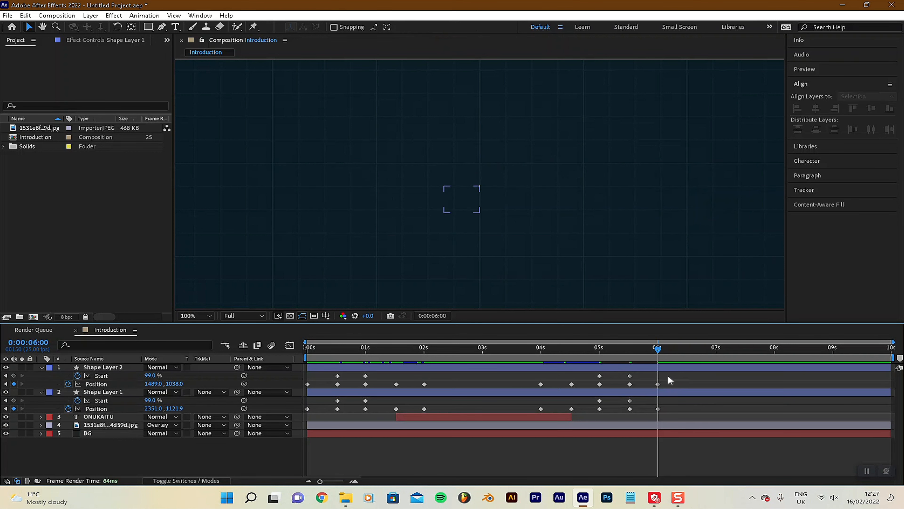
Return to 0:00:00:00 and preview the bracket animation with the copied keyframes
{"action": "mouse_move", "coordinate": [567, 355]}
{"action": "left_mouse_down"}
{"action": "mouse_move", "coordinate": [542, 351]}
{"action": "mouse_move", "coordinate": [695, 365]}
{"action": "mouse_move", "coordinate": [278, 366]}
{"action": "left_mouse_up"}
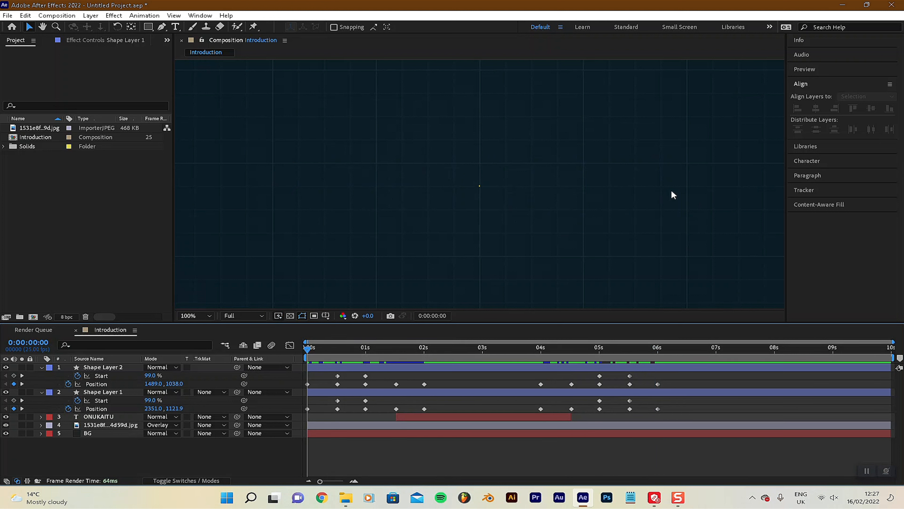
{"action": "key", "text": "space"}
{"action": "key", "text": "space"}
Apply Easy Ease to all Start and Position keyframes of Shape Layer 2 and Shape Layer 1
{"action": "left_click_drag", "start_coordinate": [685, 373], "coordinate": [305, 415]}
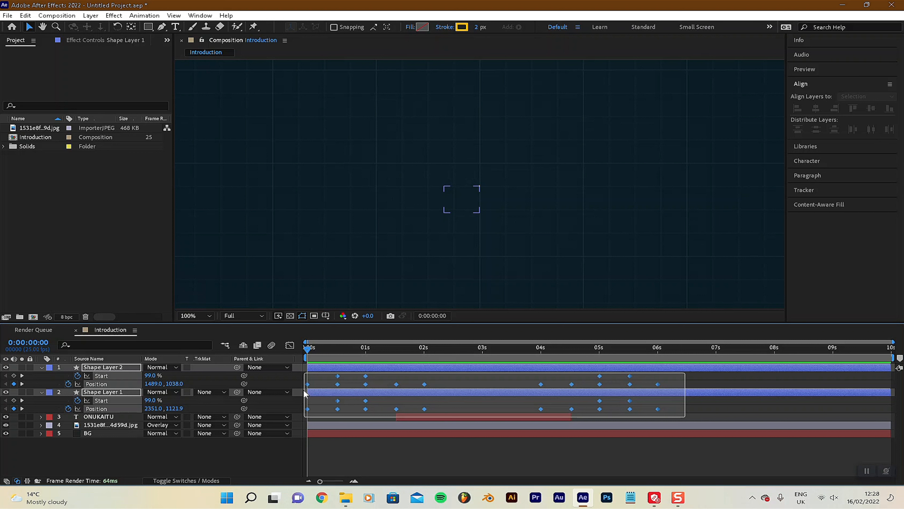
{"action": "left_click_drag", "start_coordinate": [305, 393], "coordinate": [303, 391]}
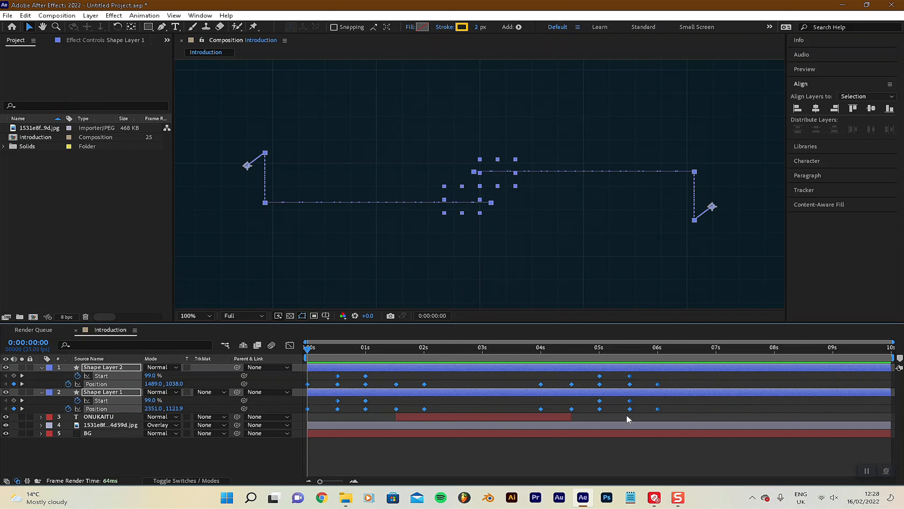
{"action": "key", "text": "F9"}
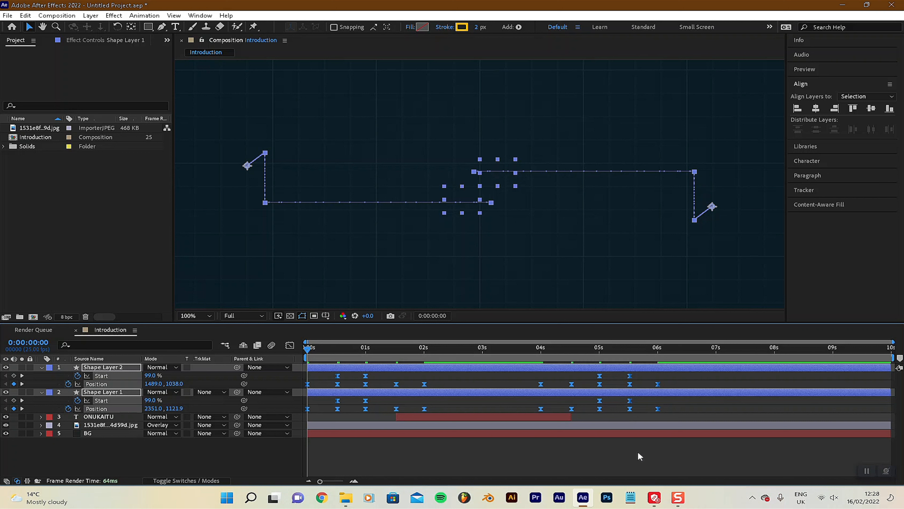
{"action": "left_click", "coordinate": [686, 411]}
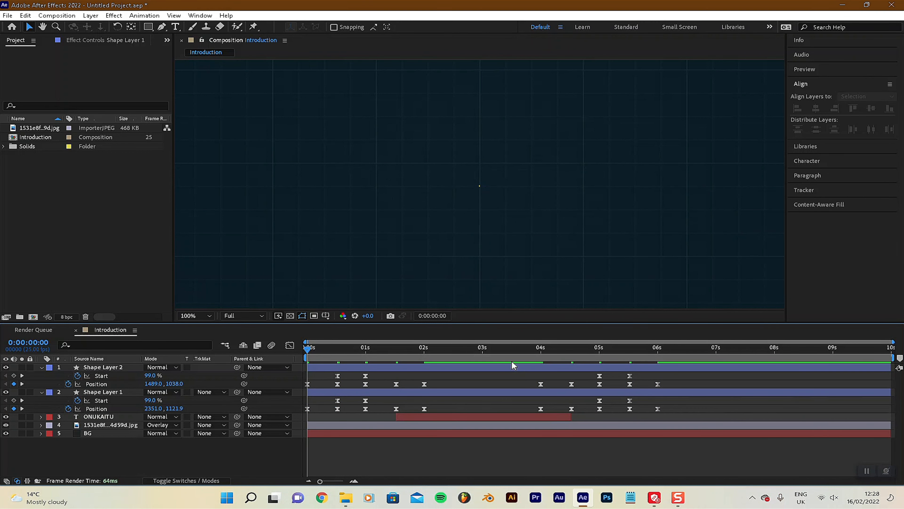
Collapse the properties of both shape layers and preview the eased animation from the beginning
{"action": "left_click", "coordinate": [97, 404]}
{"action": "left_click", "coordinate": [40, 392]}
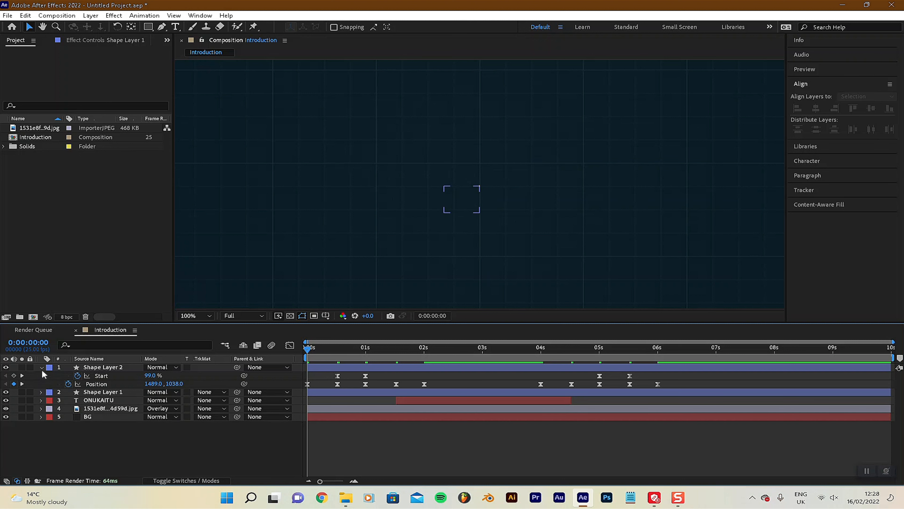
{"action": "left_click", "coordinate": [41, 367]}
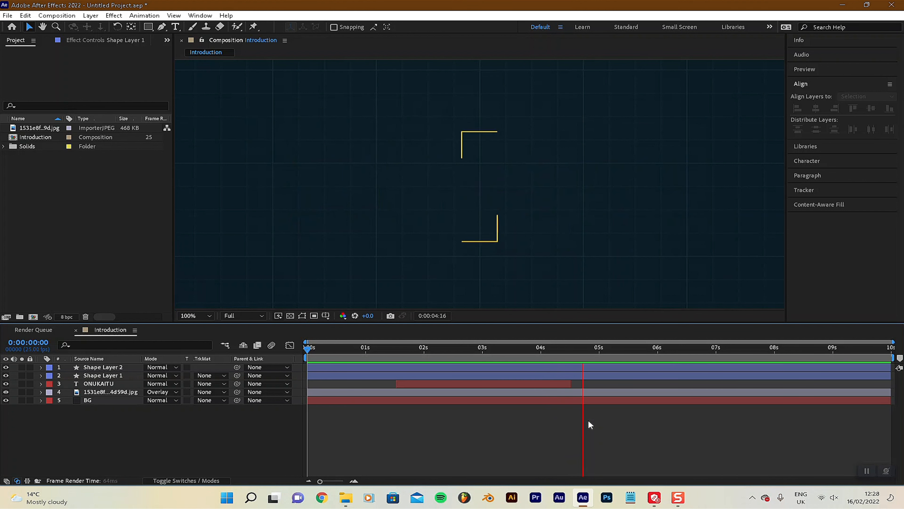
{"action": "key", "text": "space"}
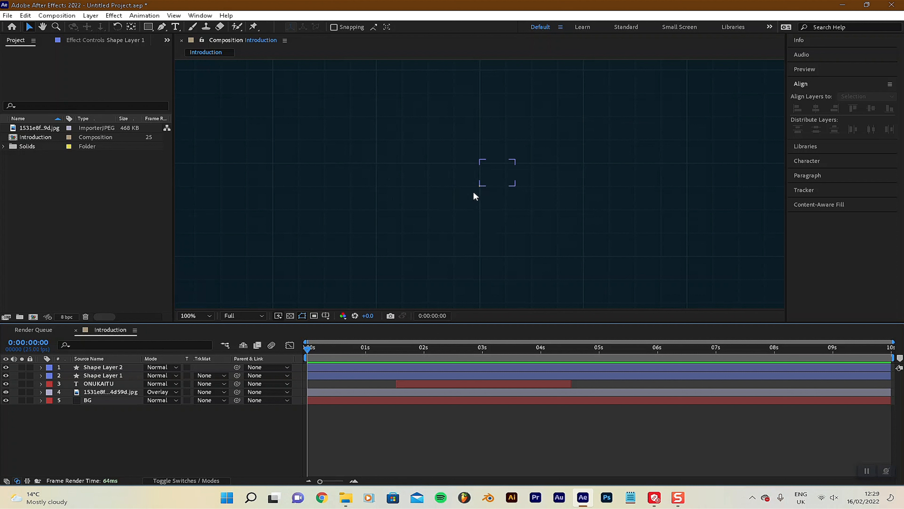
Shift Shape Layer 2, Shape Layer 1 and the ONUKAITU layer together so that both shape layers start at 0:00:00:13
{"action": "left_click", "coordinate": [108, 367]}
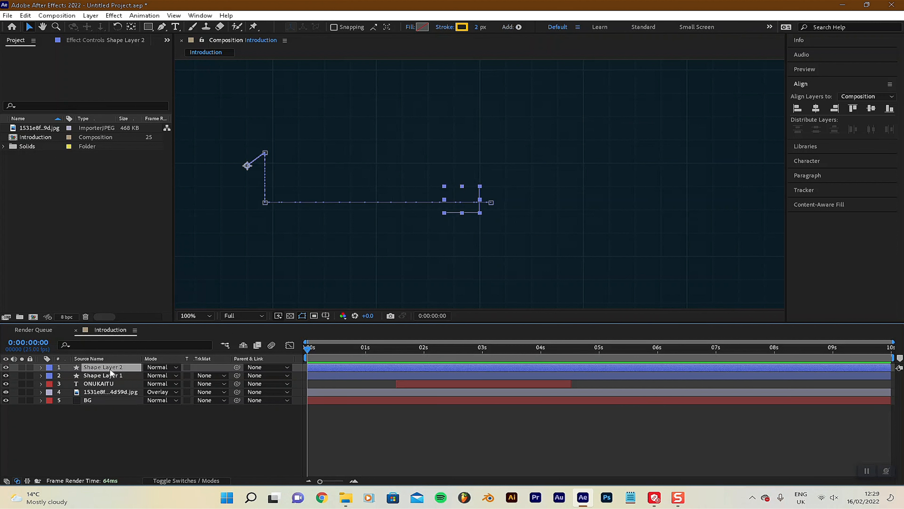
{"action": "left_click", "coordinate": [109, 383], "text": "shift"}
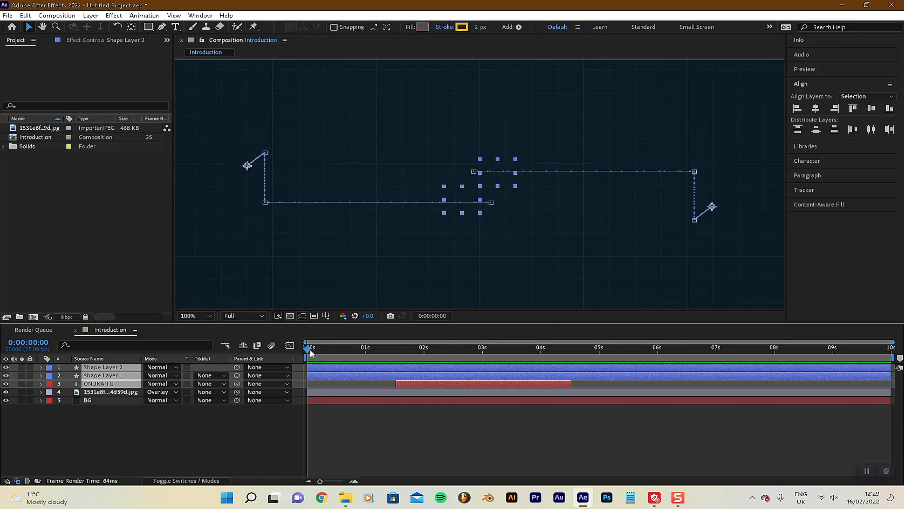
{"action": "left_click_drag", "start_coordinate": [310, 353], "coordinate": [354, 367]}
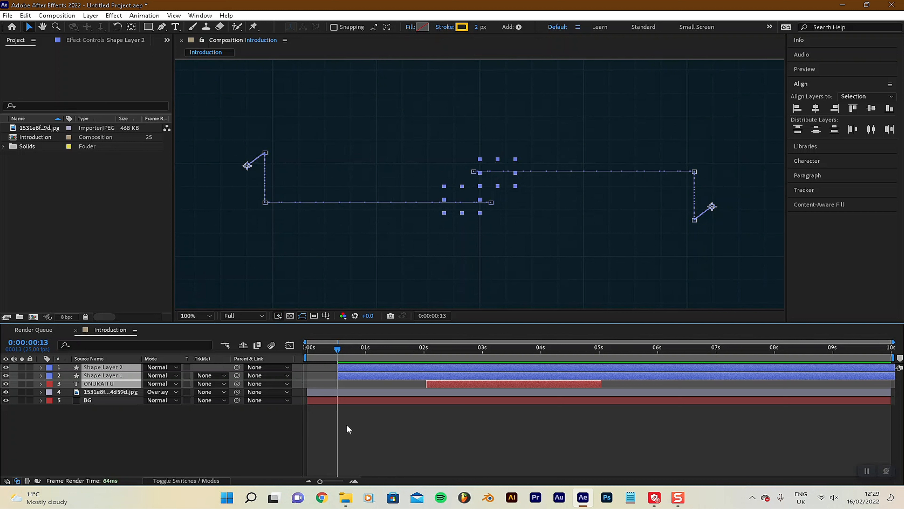
{"action": "left_click", "coordinate": [845, 423]}
Split Shape Layer 2 and Shape Layer 1 at 0:00:09:24
{"action": "left_click", "coordinate": [896, 353]}
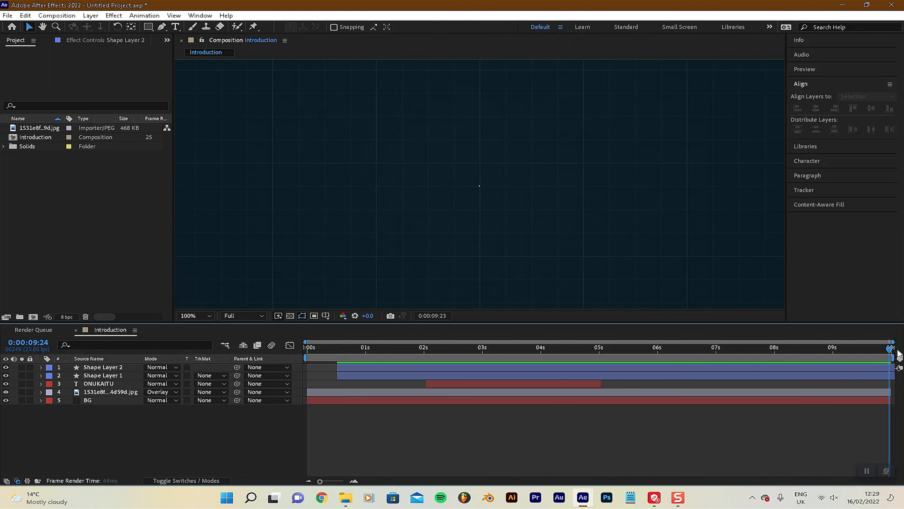
{"action": "left_click", "coordinate": [877, 368]}
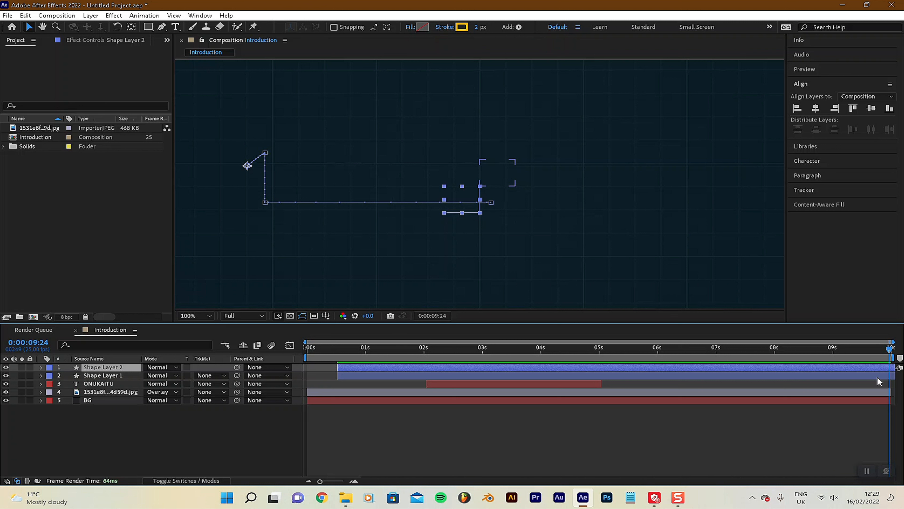
{"action": "left_click", "coordinate": [878, 374], "text": "shift"}
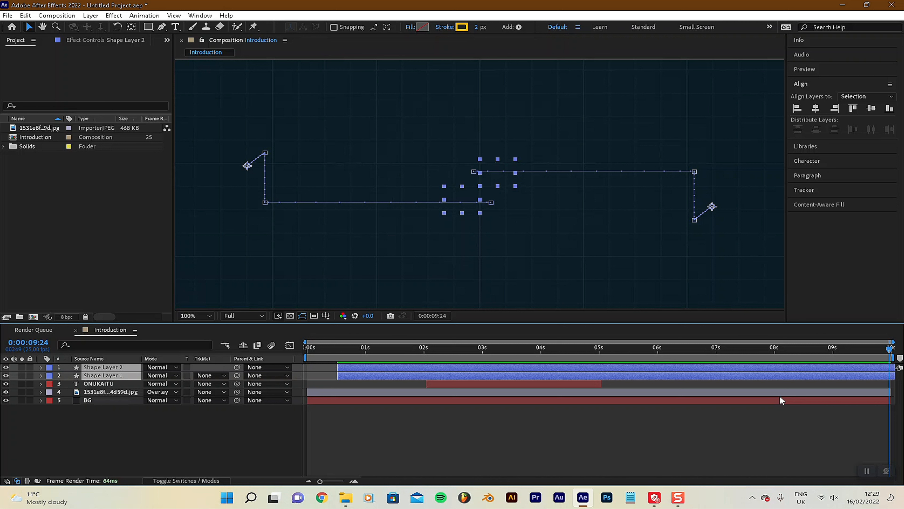
{"action": "key", "text": "ctrl+d"}
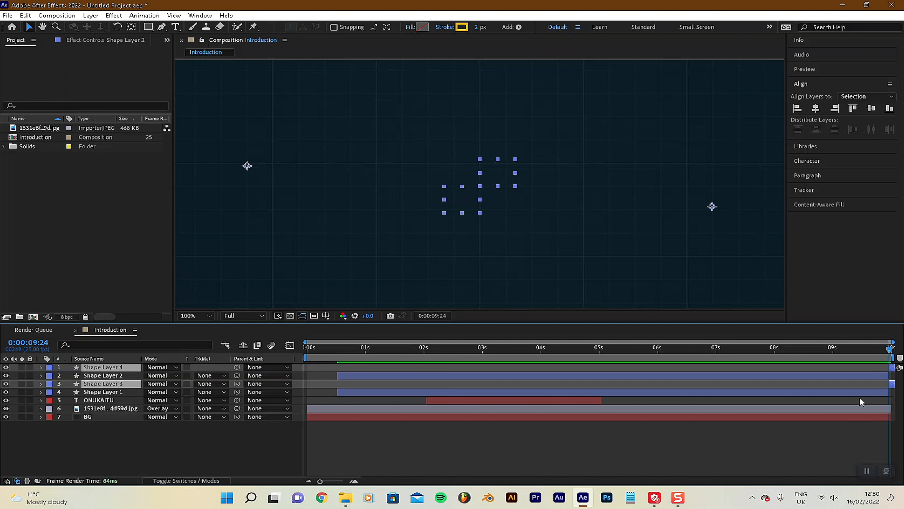
Delete the split-off Shape Layer 4 and Shape Layer 3, and extend the in-points of Shape Layer 2 and Shape Layer 1 to 0:00:00:00
{"action": "key", "text": "Delete"}
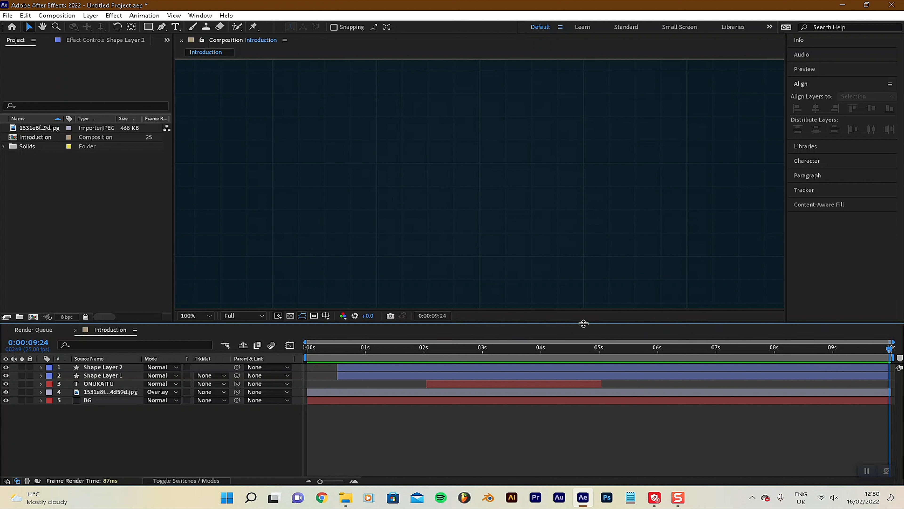
{"action": "left_click", "coordinate": [356, 369]}
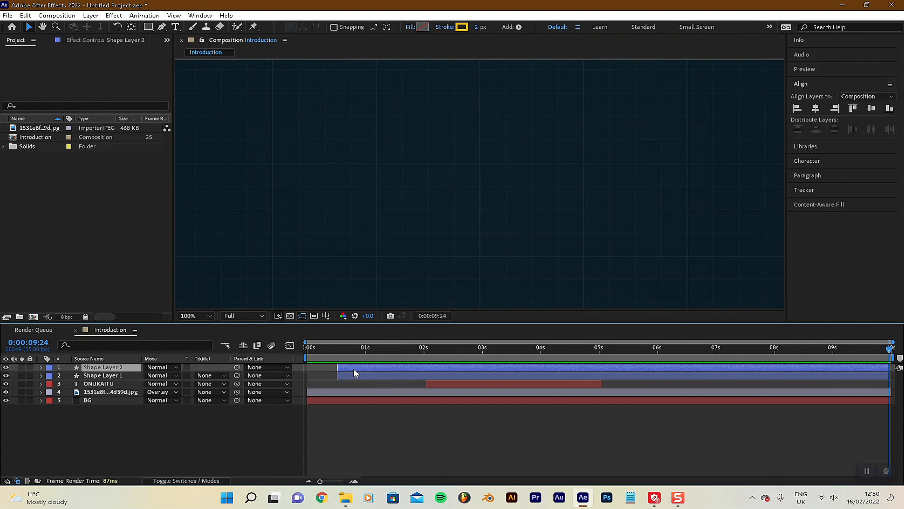
{"action": "left_click", "coordinate": [353, 376], "text": "shift"}
{"action": "left_click_drag", "start_coordinate": [335, 369], "coordinate": [288, 356]}
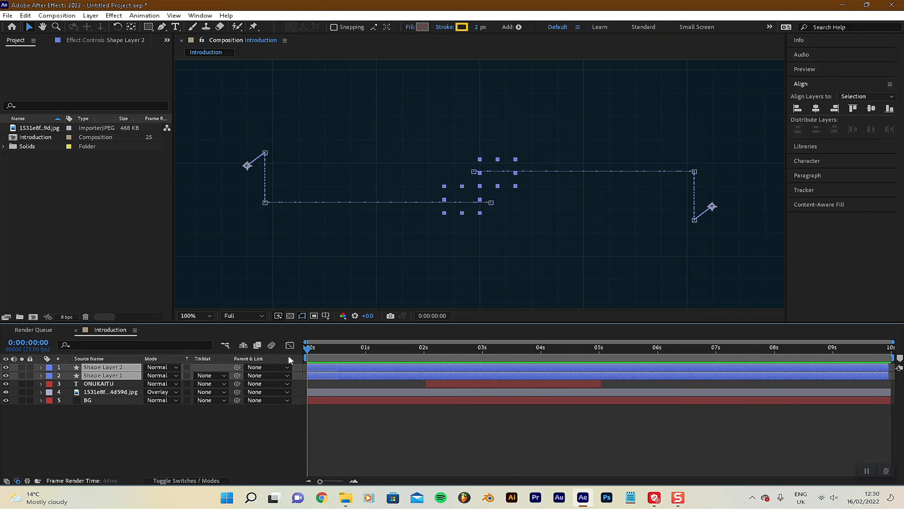
{"action": "left_click", "coordinate": [359, 426]}
Add 100% Opacity keyframes to Shape Layer 2 and Shape Layer 1 at 0:00:00:13
{"action": "left_click", "coordinate": [320, 370]}
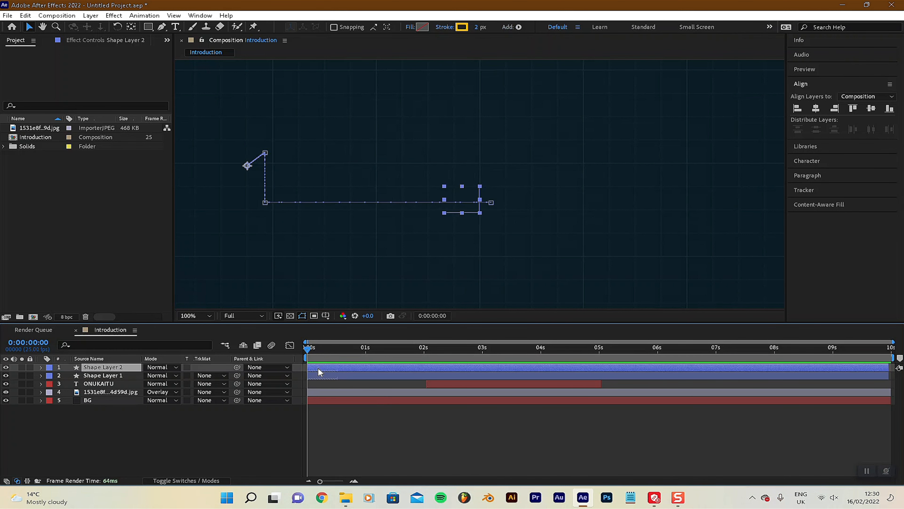
{"action": "left_click", "coordinate": [318, 375], "text": "shift"}
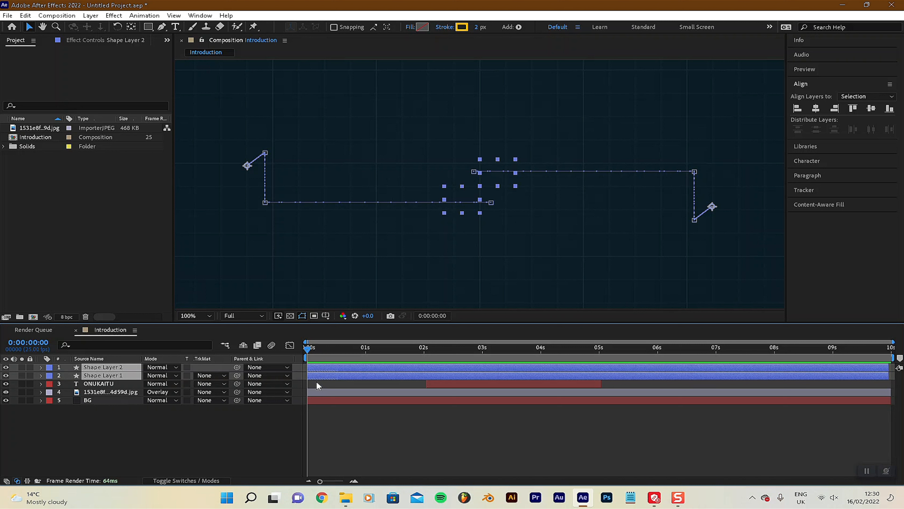
{"action": "key", "text": "t"}
{"action": "key", "text": "space"}
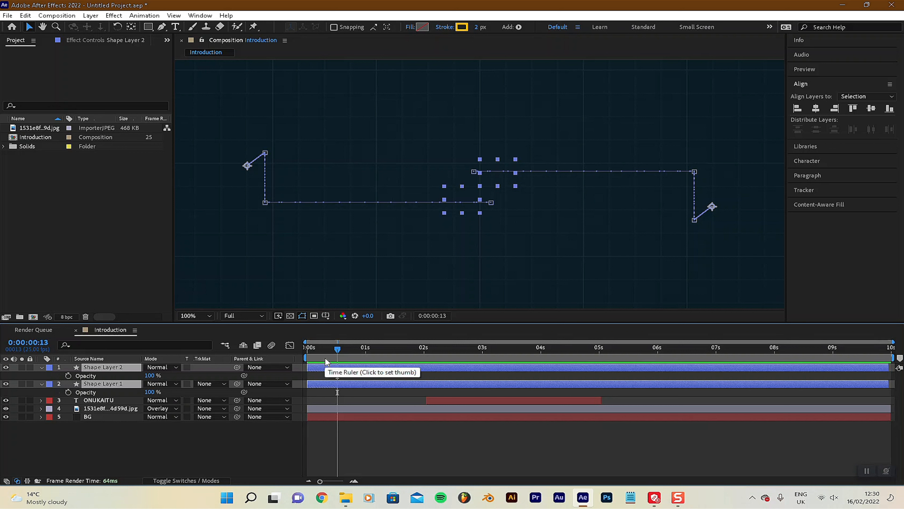
{"action": "left_click", "coordinate": [68, 391]}
{"action": "left_click", "coordinate": [67, 375]}
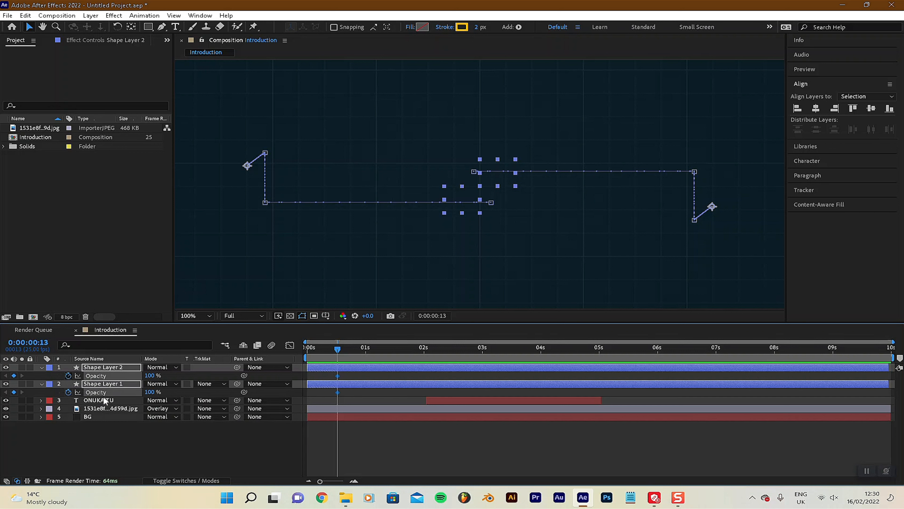
Set both shape layers' Opacity to 0% at 0:00:00:00 and apply Easy Ease to their Opacity keyframes
{"action": "left_click_drag", "start_coordinate": [337, 351], "coordinate": [302, 354]}
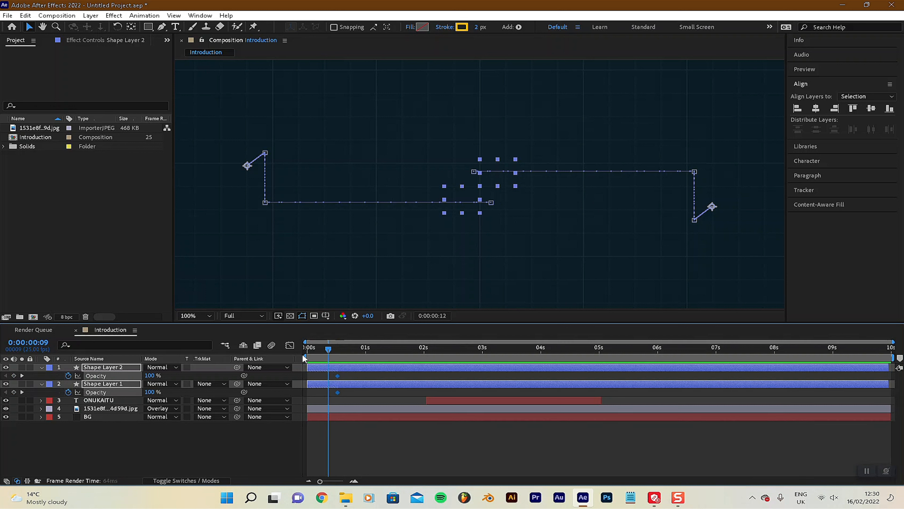
{"action": "left_click", "coordinate": [151, 375]}
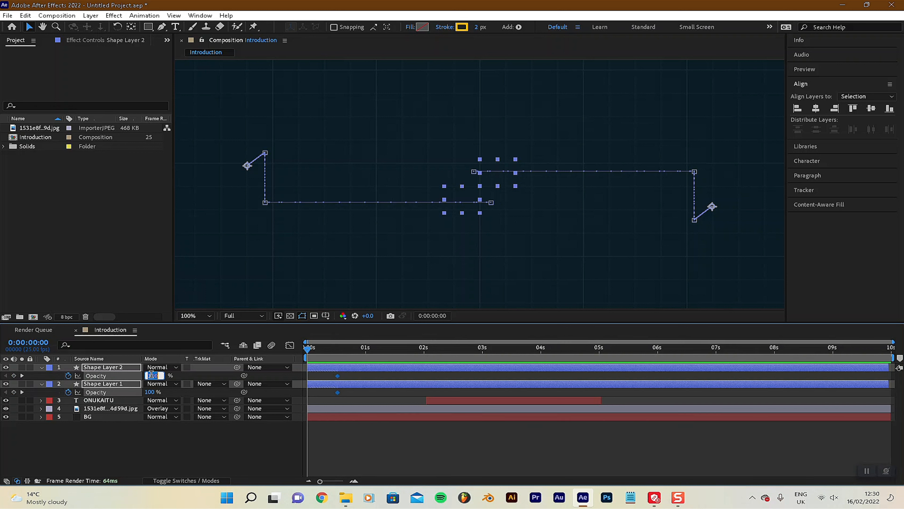
{"action": "type", "text": "0"}
{"action": "key", "text": "Return"}
{"action": "left_click_drag", "start_coordinate": [346, 396], "coordinate": [303, 379]}
{"action": "key", "text": "F9"}
{"action": "left_click", "coordinate": [237, 445]}
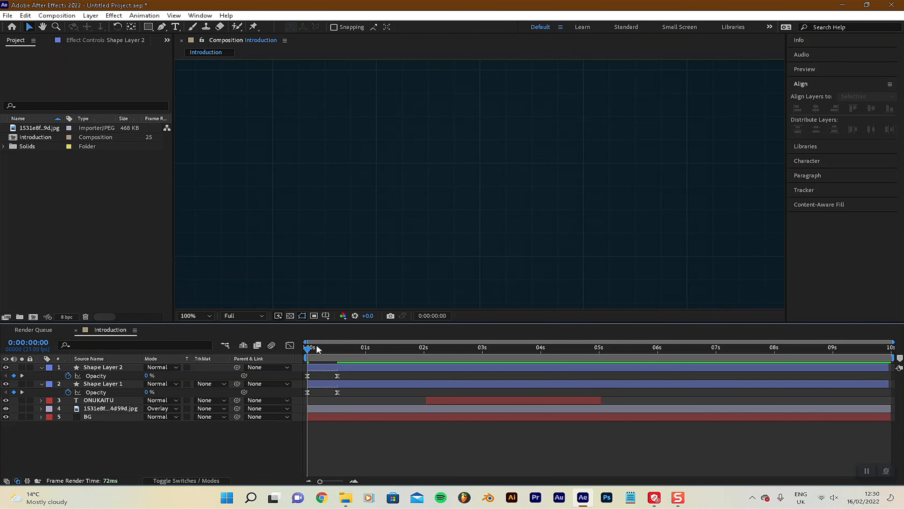
Add holding Opacity keyframes at 100% to Shape Layer 1 and Shape Layer 2 at 0:00:06:13
{"action": "left_click_drag", "start_coordinate": [715, 348], "coordinate": [687, 352]}
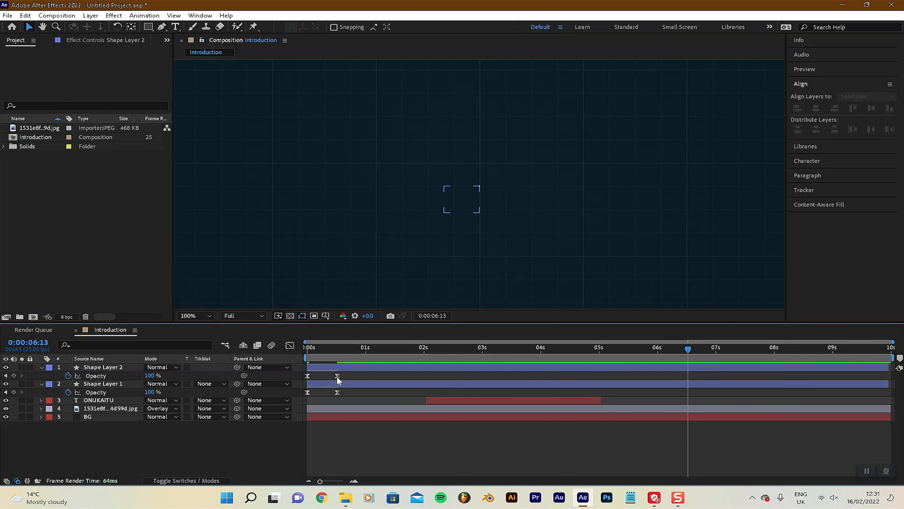
{"action": "left_click", "coordinate": [13, 392]}
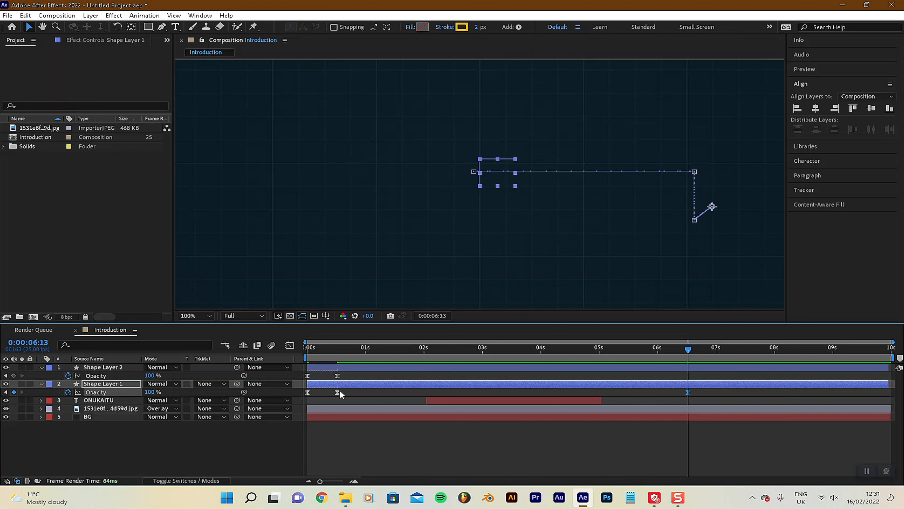
{"action": "left_click", "coordinate": [13, 376]}
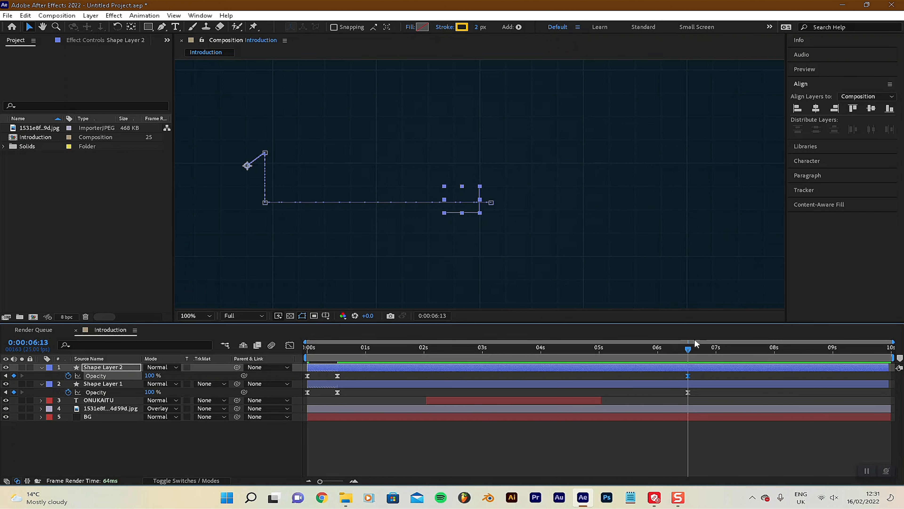
Set the Opacity of both shape layers to 0% at 0:00:07:00 so the brackets fade out
{"action": "left_click", "coordinate": [715, 348]}
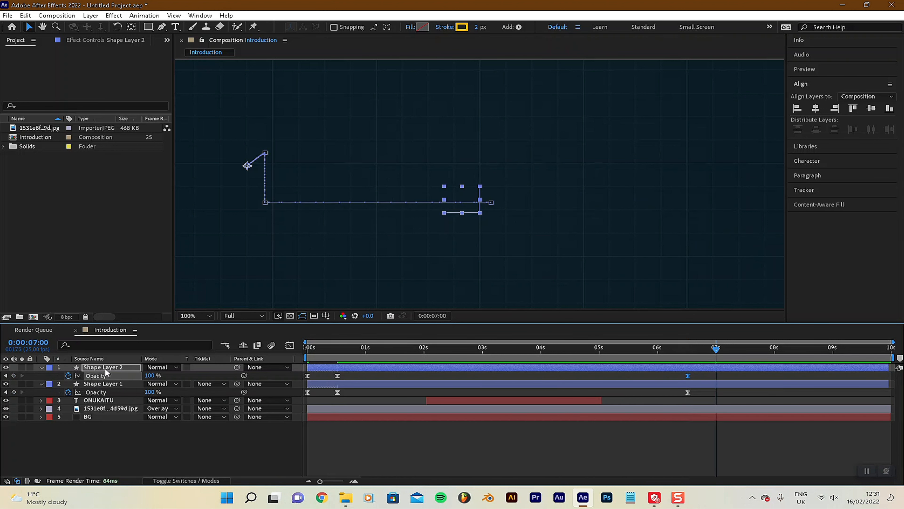
{"action": "left_click", "coordinate": [109, 383], "text": "shift"}
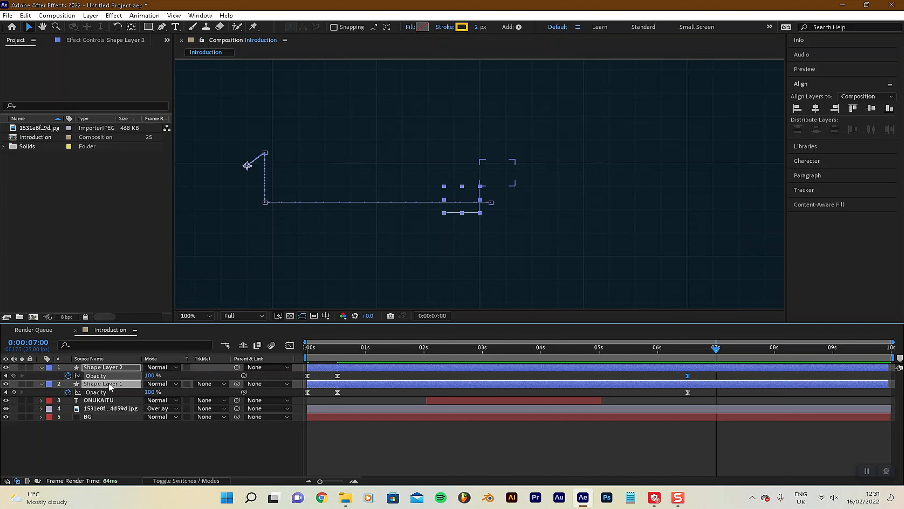
{"action": "left_click", "coordinate": [152, 392]}
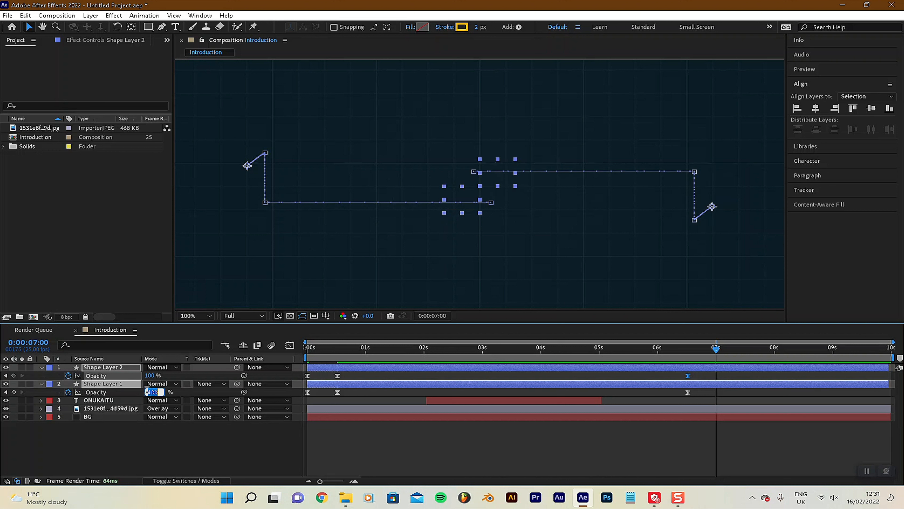
{"action": "type", "text": "0"}
{"action": "key", "text": "Return"}
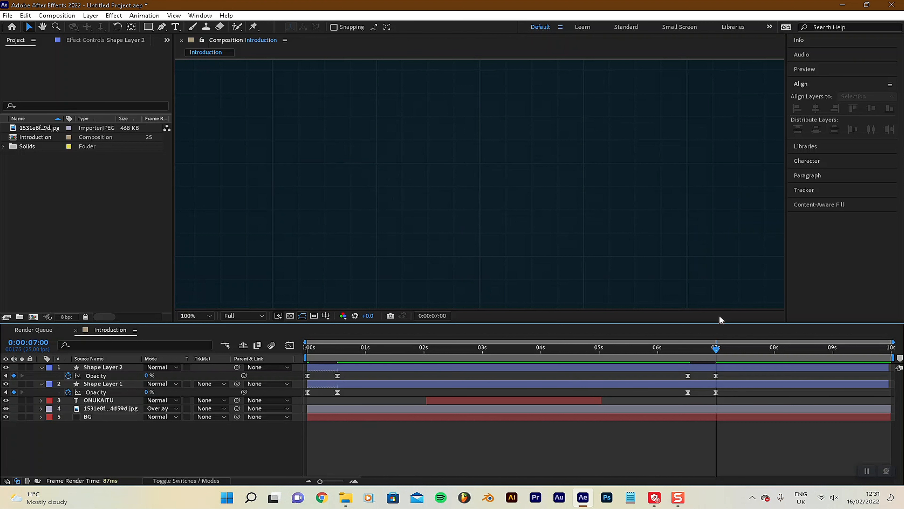
Preview the full intro from the beginning to check the brackets' opacity fades at the start and end
{"action": "left_click_drag", "start_coordinate": [682, 348], "coordinate": [193, 380]}
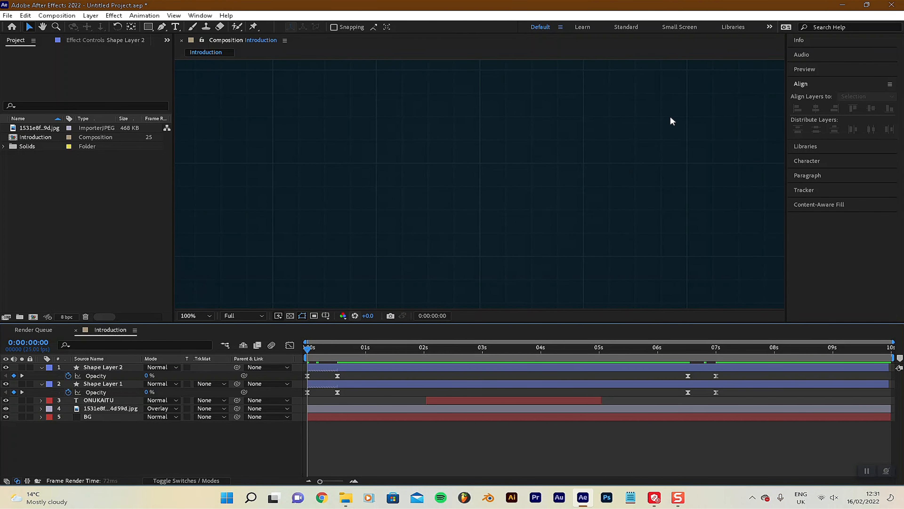
{"action": "key", "text": "space"}
{"action": "scroll", "coordinate": [650, 163], "scroll_direction": "down", "scroll_amount": 1}
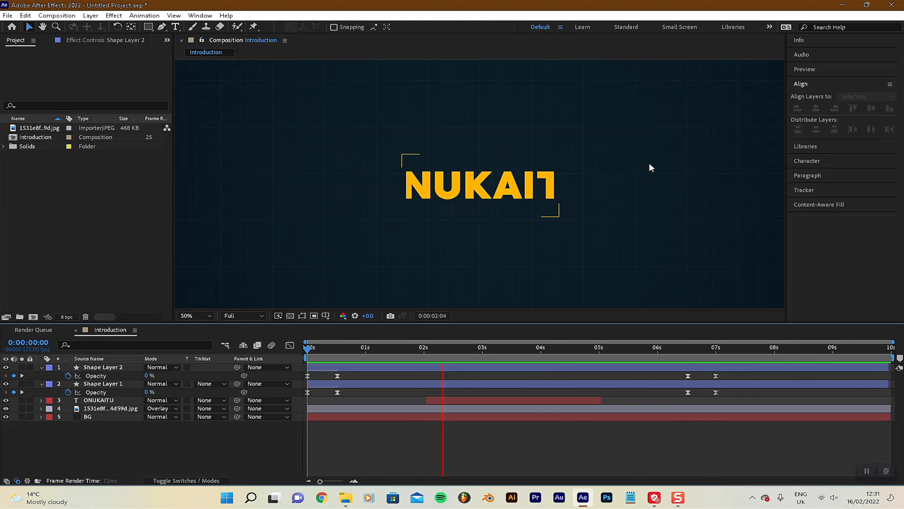
{"action": "scroll", "coordinate": [650, 163], "scroll_direction": "down", "scroll_amount": 1}
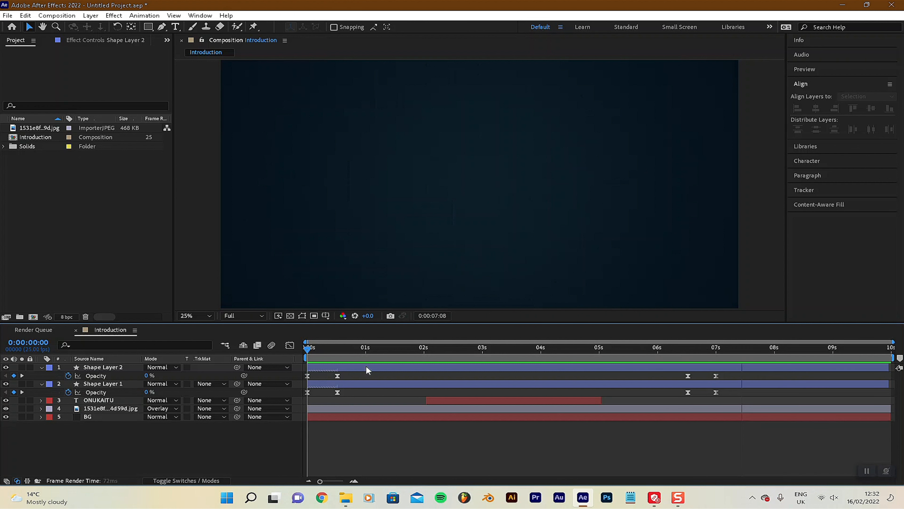
{"action": "left_click_drag", "start_coordinate": [308, 347], "coordinate": [221, 373]}
{"action": "key", "text": "space"}
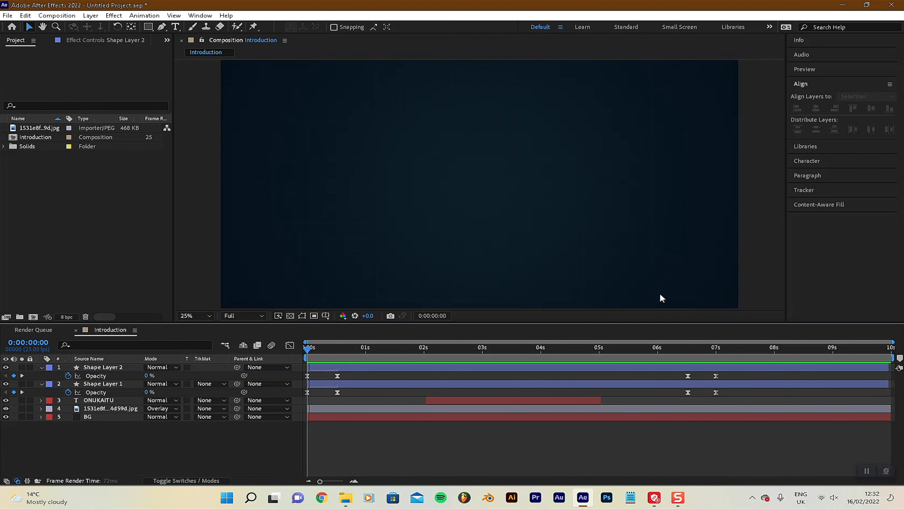